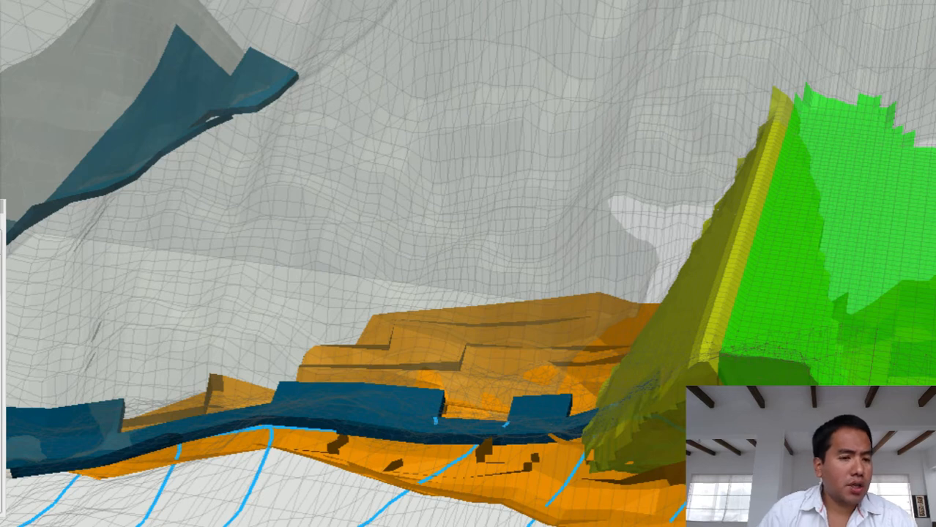
Bring the browser window into view and open github.com in the new tab.
left_click(2, 358)
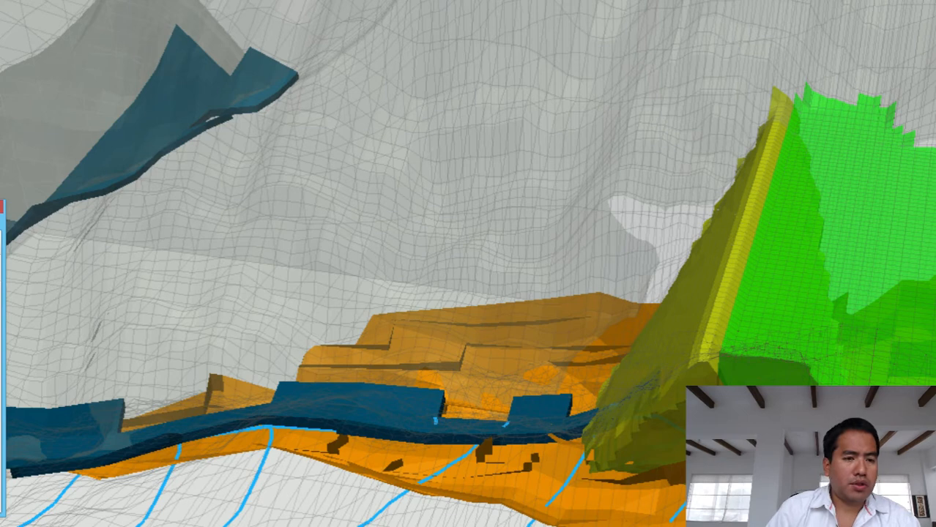
left_click_drag(0, 205, 500, 175)
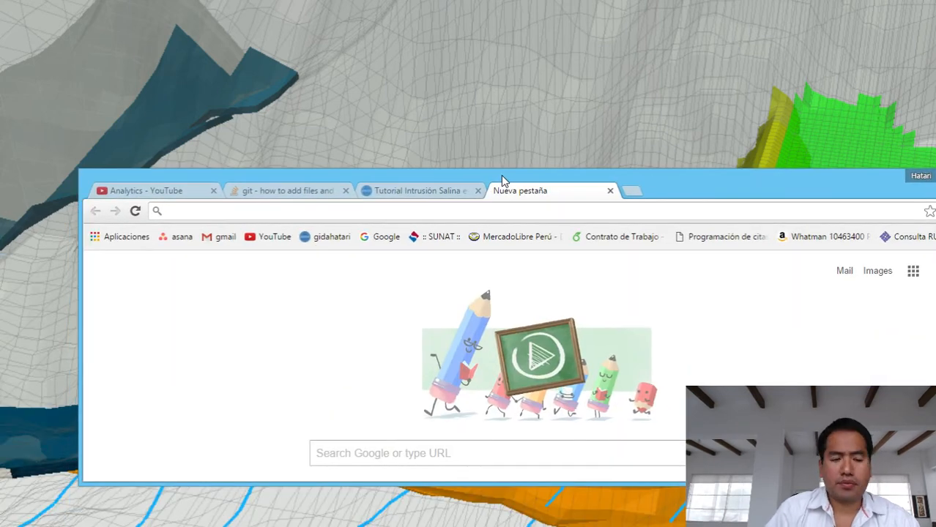
type("git")
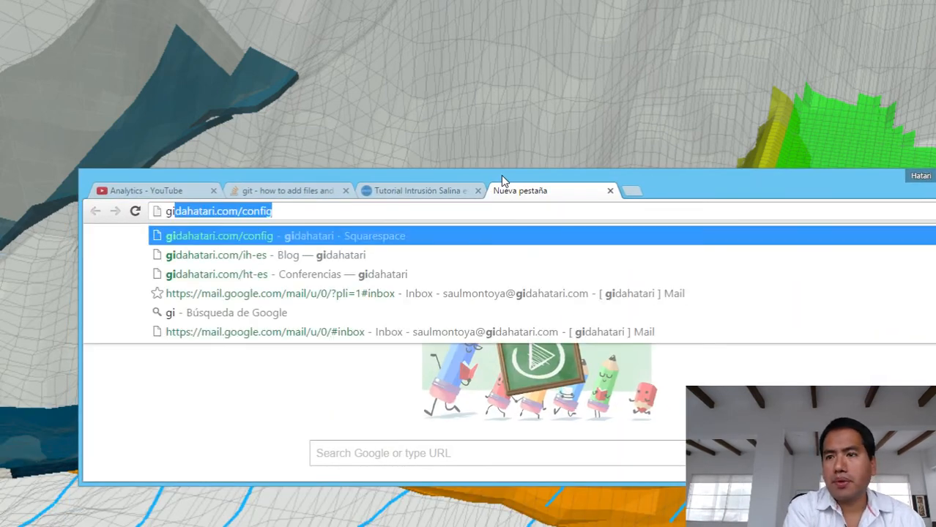
key("Down")
key("Down")
key("Down")
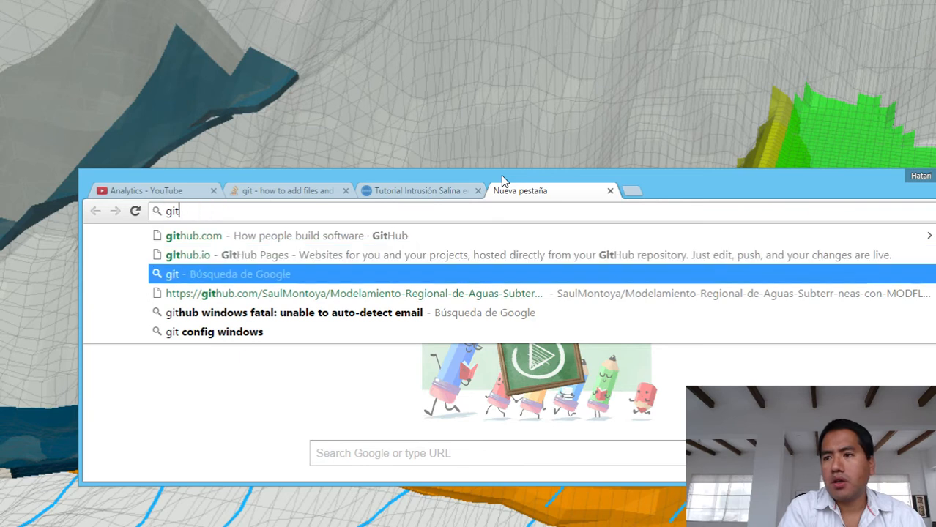
key("Up")
key("Up")
key("Up")
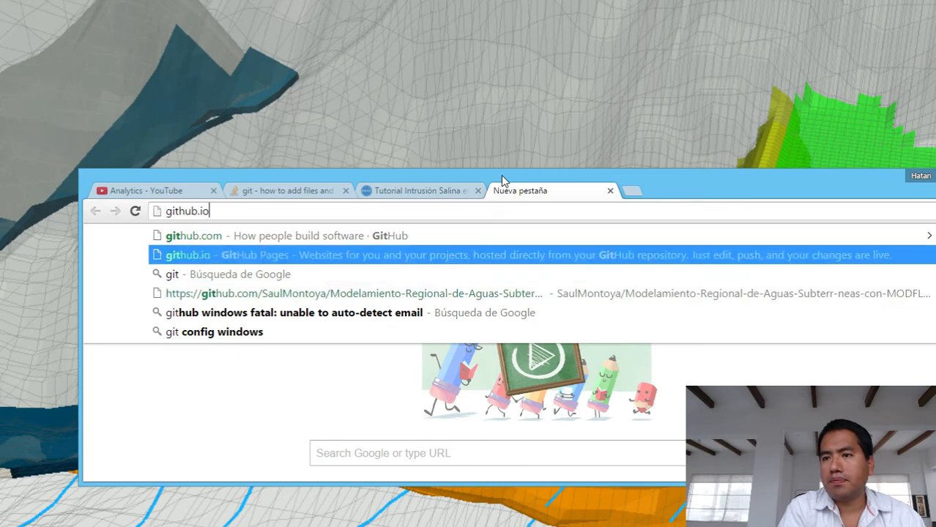
key("Return")
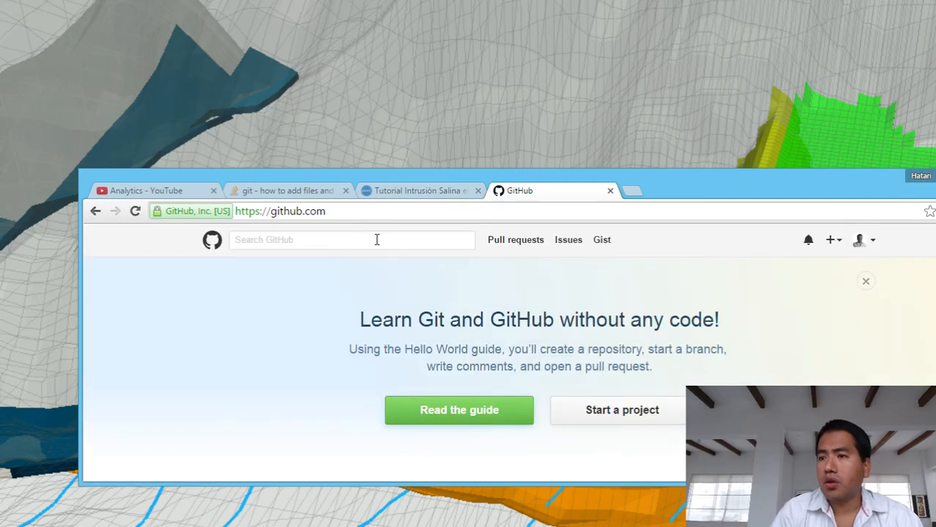
Search GitHub for the tutorial author's full name.
left_click(377, 239)
type("saul")
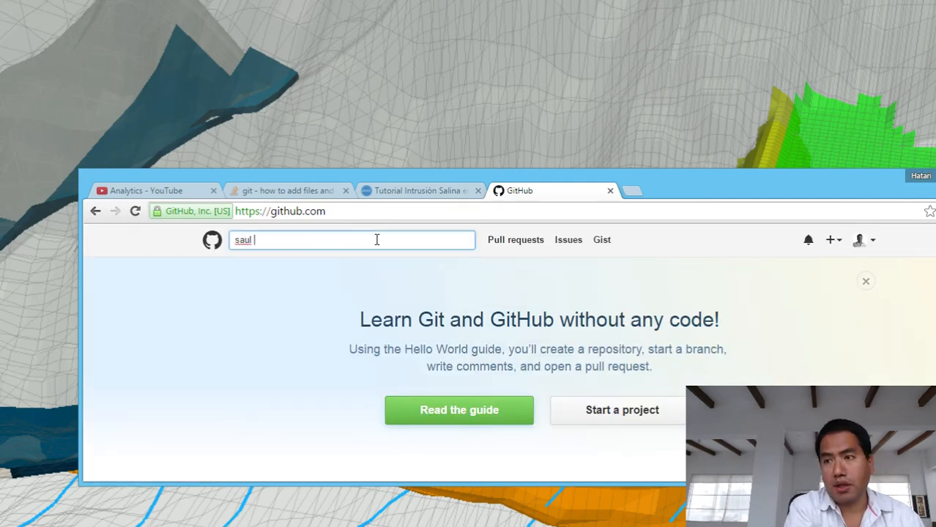
type(" montoya")
key("Return")
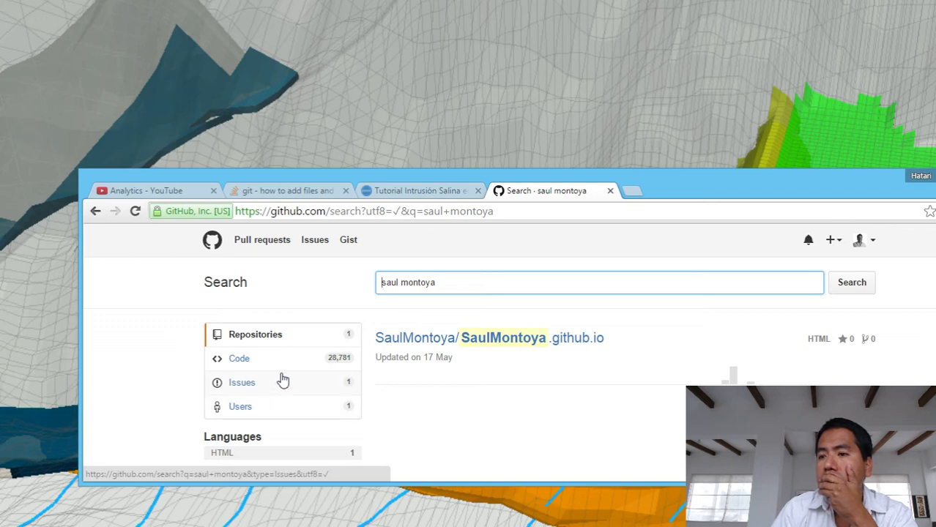
scroll(282, 379, "down", 3)
scroll(281, 373, "up", 3)
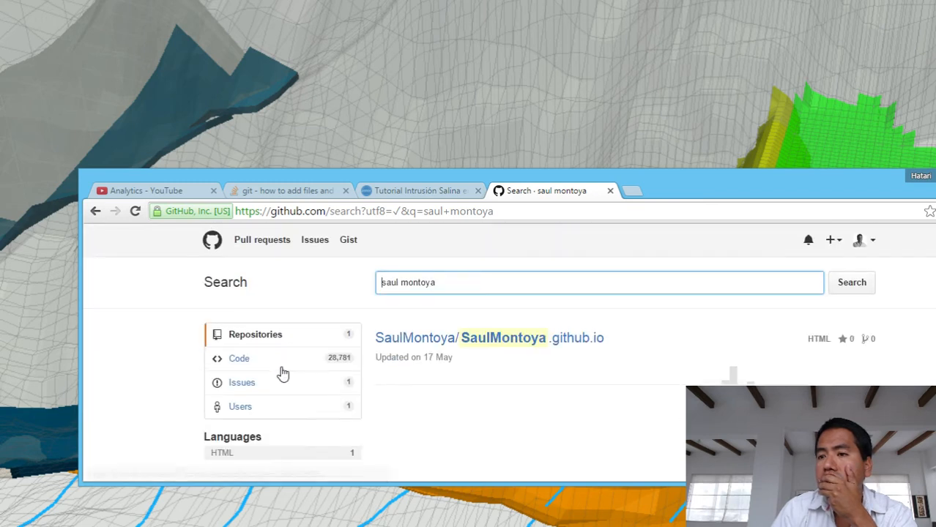
Open the author's github.io repository from the results and go from it to the repository list of the author's profile.
left_click(413, 339)
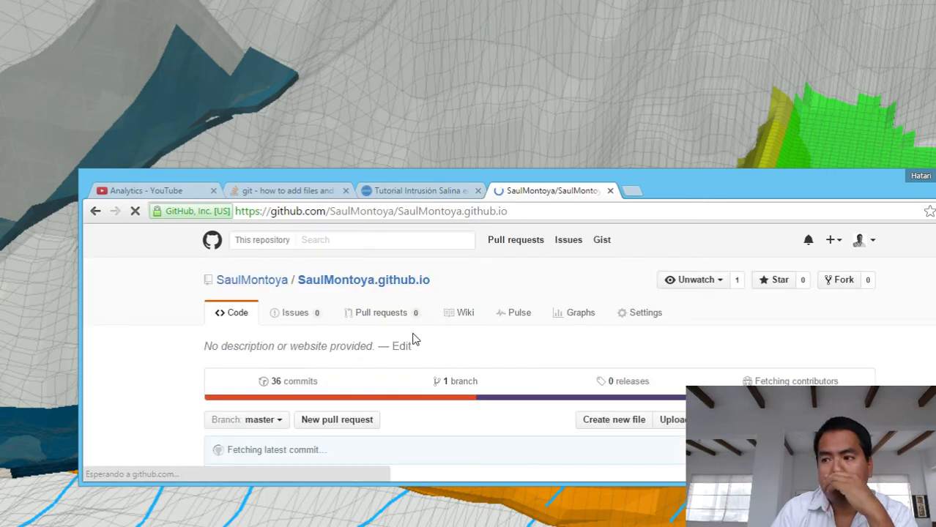
scroll(413, 339, "down", 2)
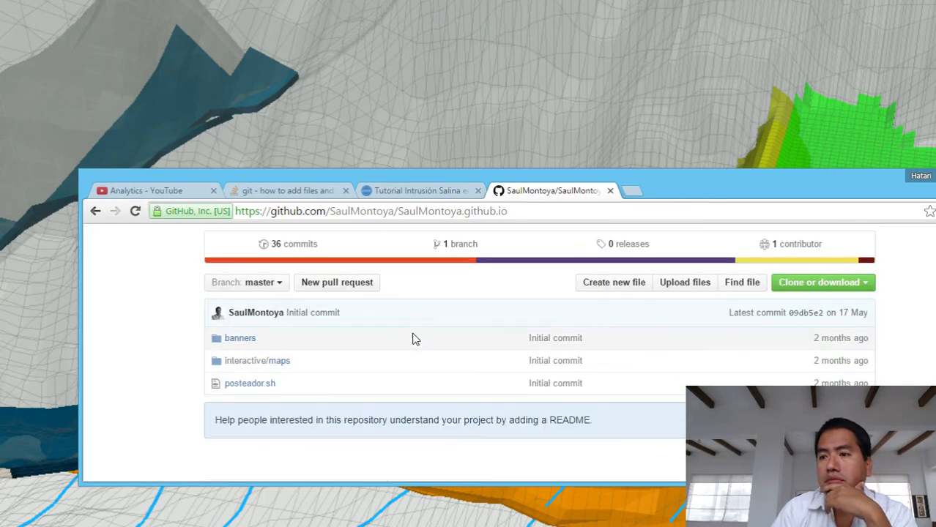
scroll(414, 339, "up", 2)
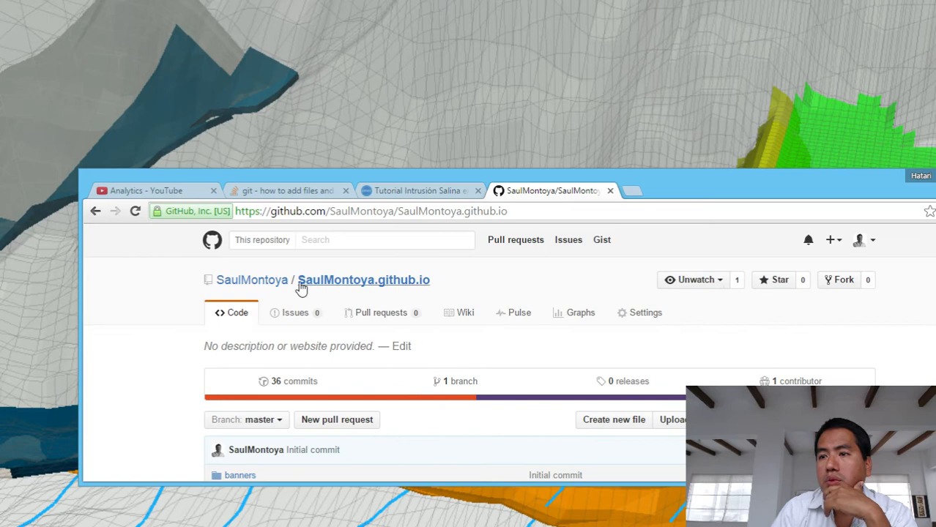
left_click(262, 284)
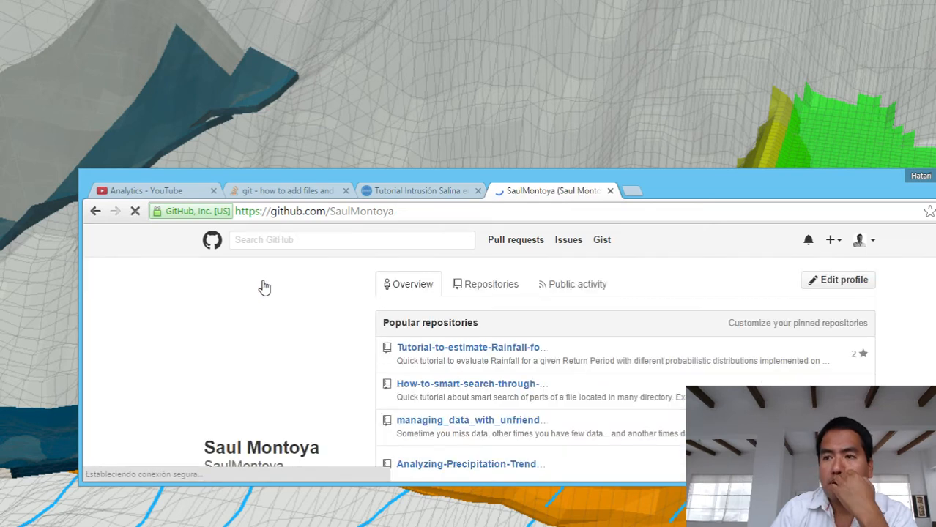
left_click(480, 287)
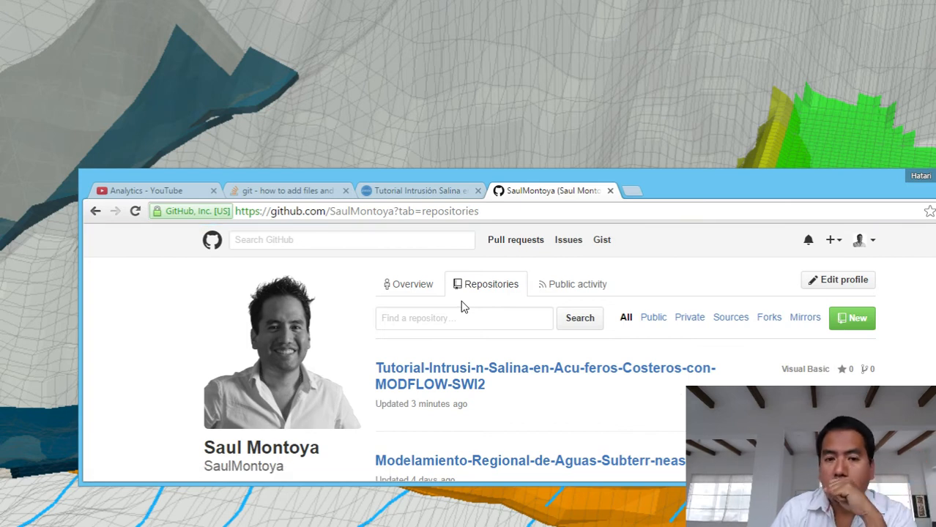
Open the repository Tutorial-Intrusi-n-Salina-en-Acu-feros-Costeros-con-MODFLOW-SWI2 and look through its folders and model files.
left_click(492, 375)
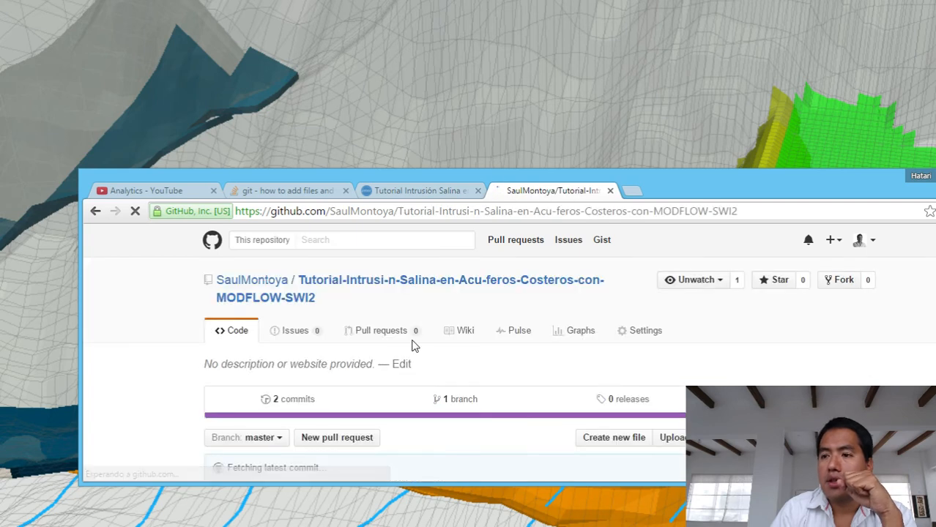
scroll(412, 345, "down", 2)
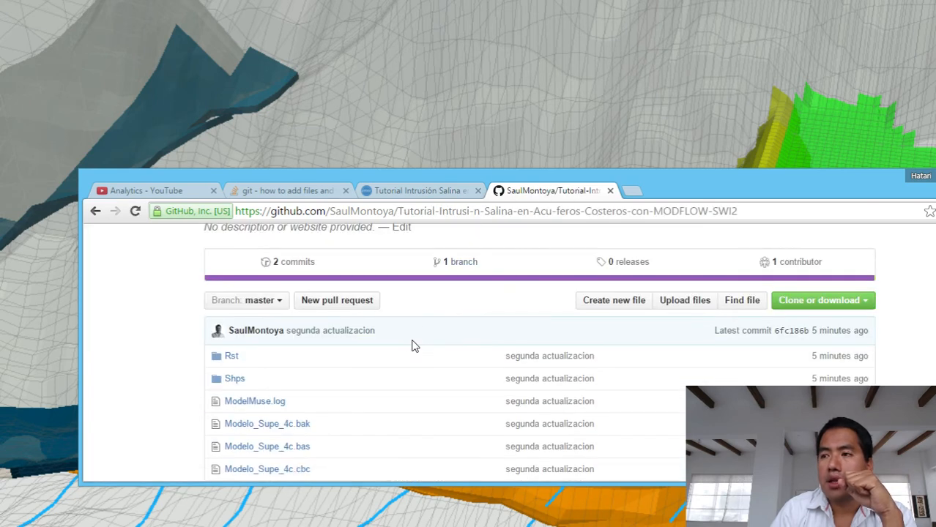
scroll(282, 384, "down", 2)
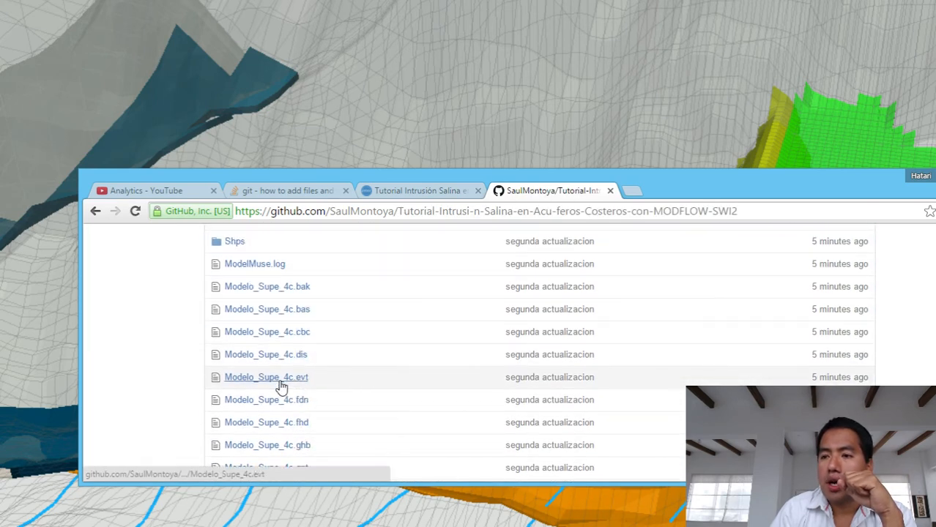
scroll(282, 387, "down", 4)
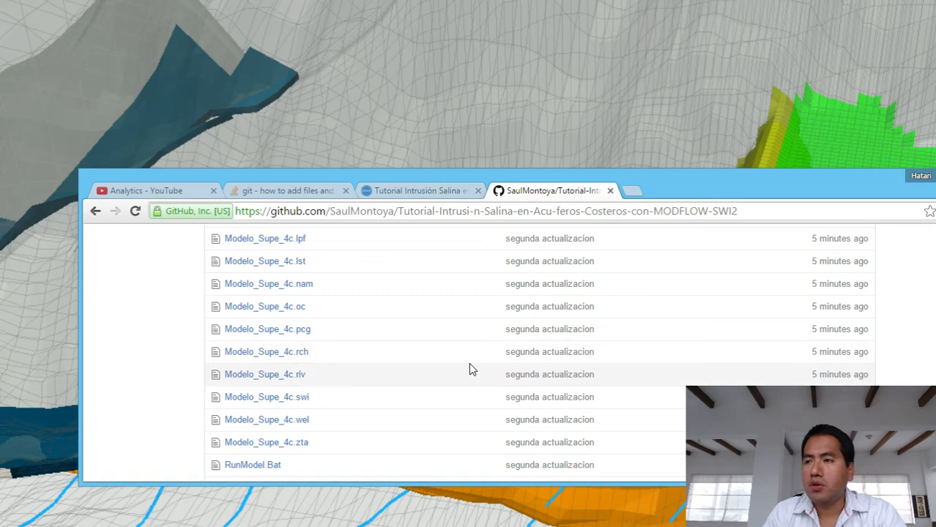
scroll(468, 363, "down", 3)
scroll(468, 366, "down", 2)
scroll(498, 362, "up", 5)
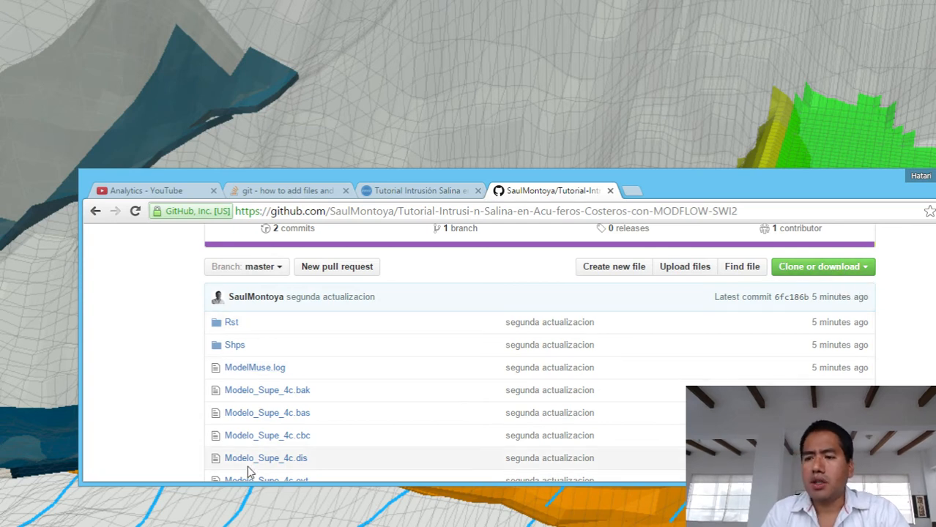
Switch to ModelMuse, open the recent project Modelo_Supe_4c.gpt and maximize its window.
key("super+d")
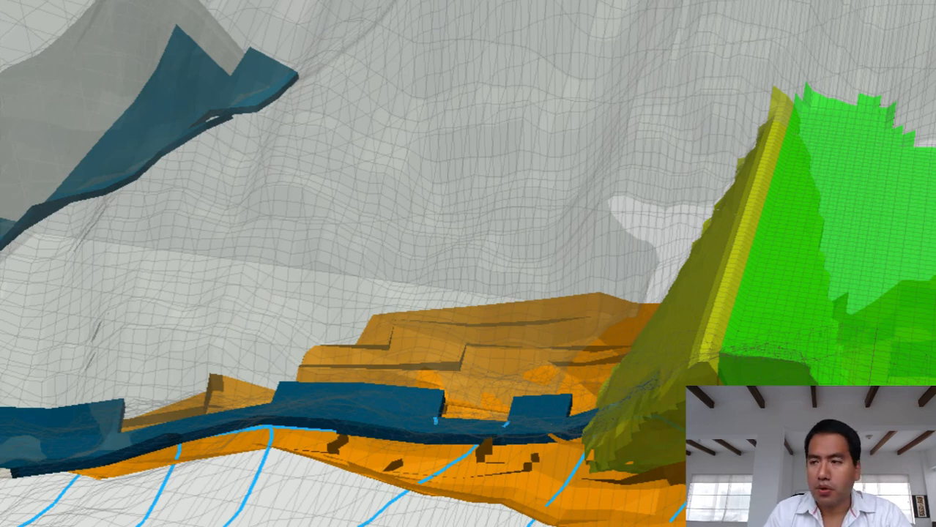
key("super")
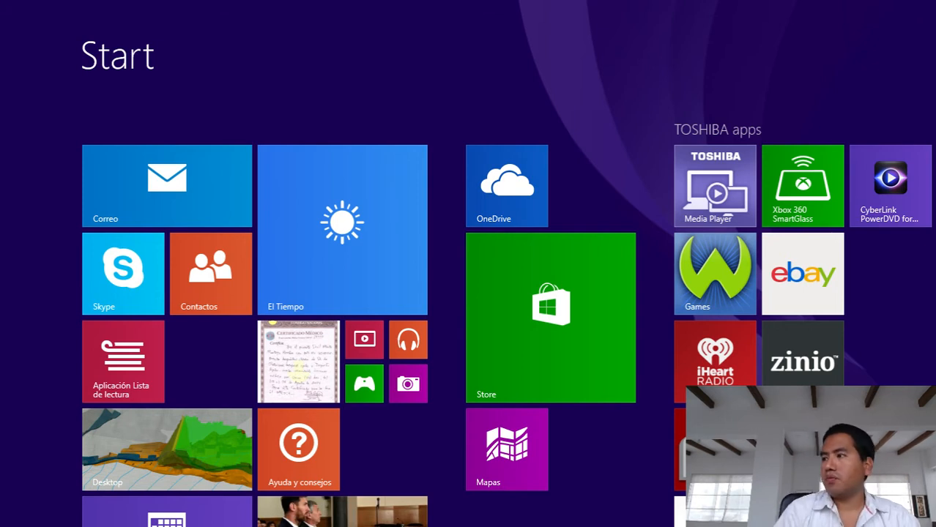
key("super")
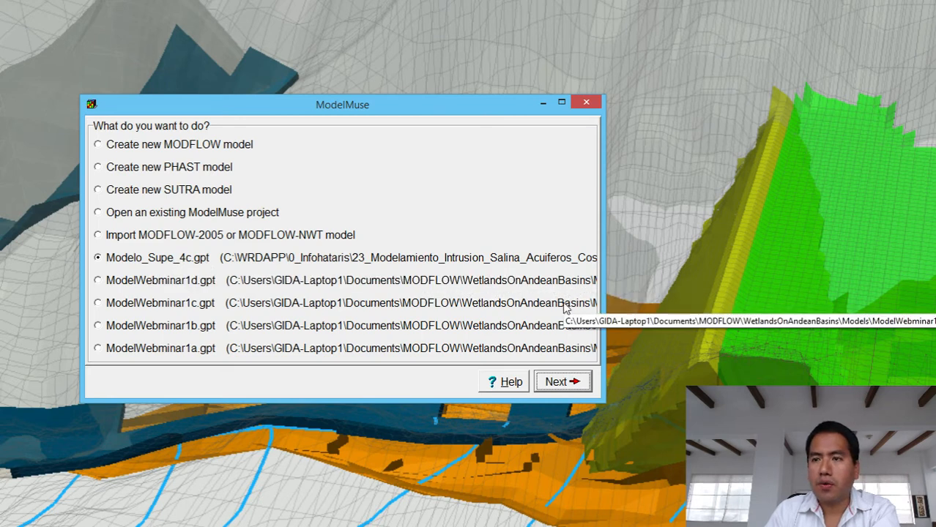
left_click(562, 387)
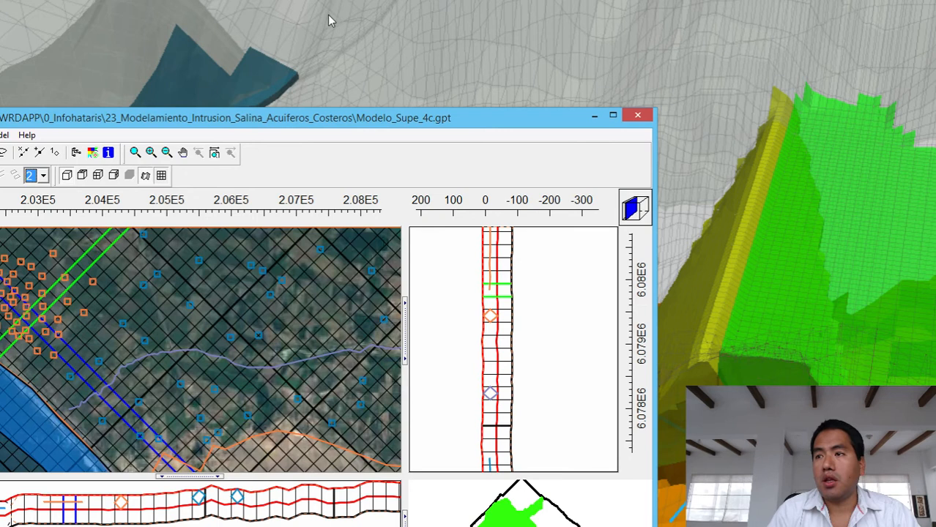
left_click_drag(476, 122, 756, 15)
double_click(754, 13)
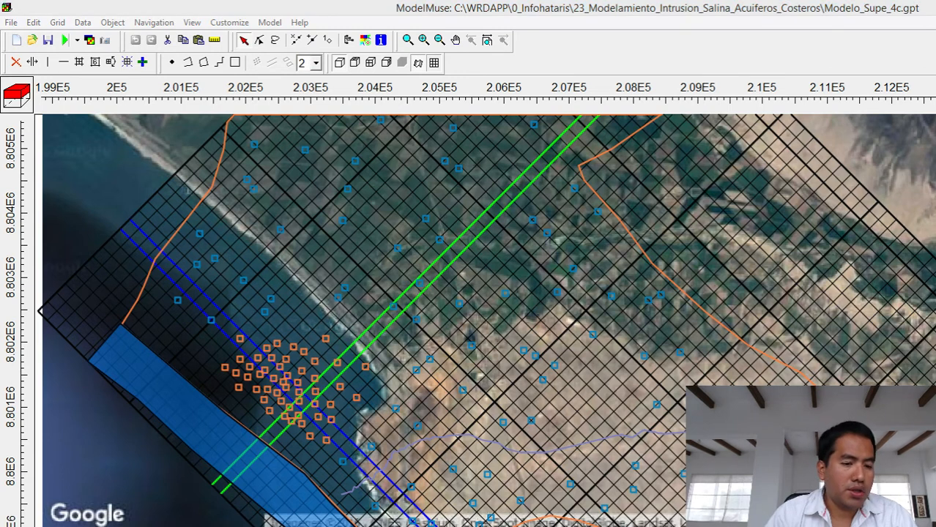
Show the contact e-mail in the Notepad++ window and minimize that window again.
left_click_drag(0, 220, 431, 85)
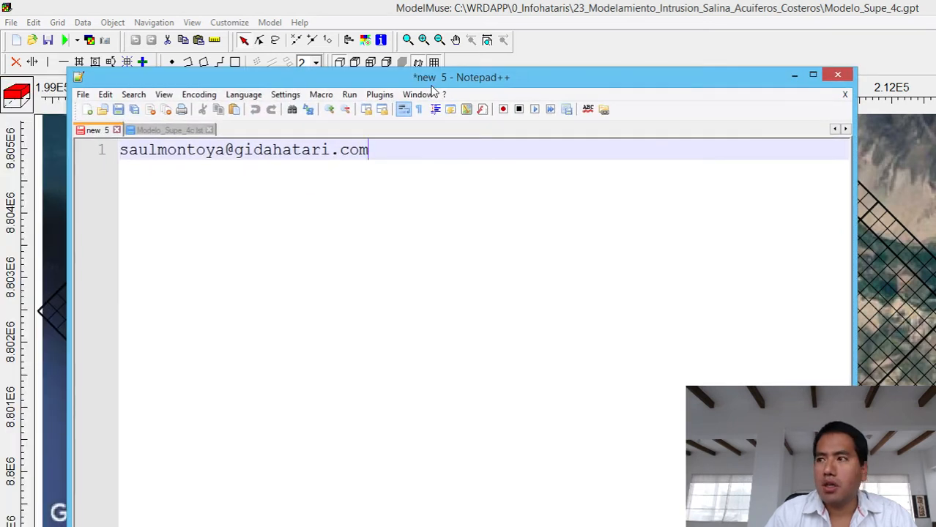
left_click(793, 77)
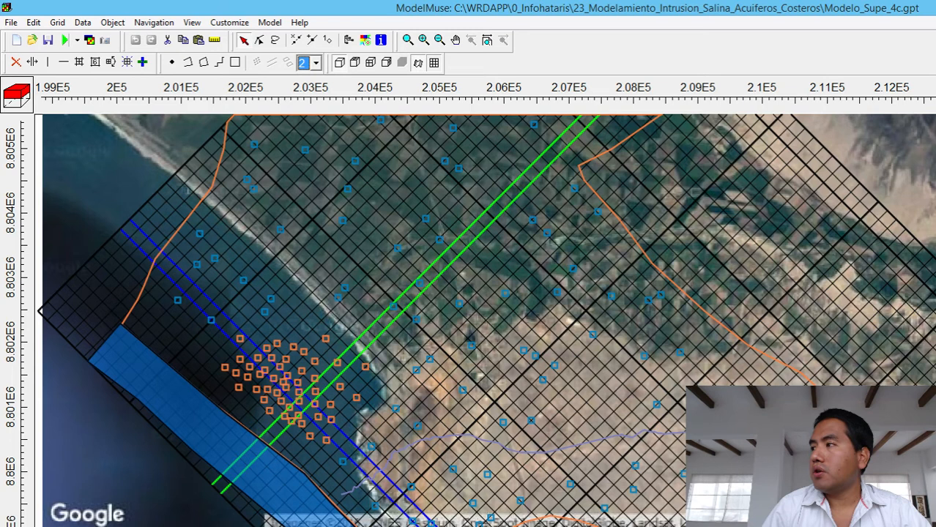
Restore the ModelMuse window, move it so the top, front and side views fit, and show the full model extent.
left_click(935, 7)
left_click_drag(449, 119, 731, 0)
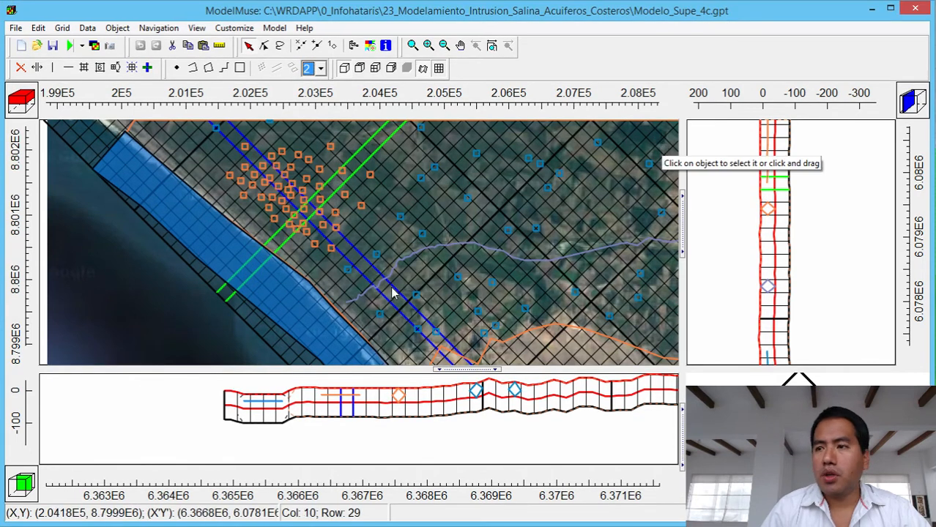
left_click(491, 45)
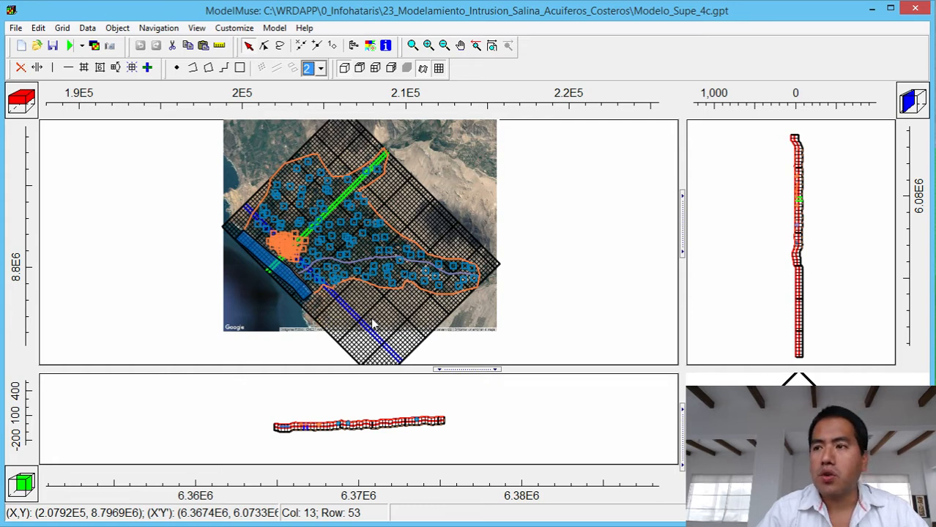
Try the Show Active Edge gridline display, and set the 2D views to Show Active.
left_click(440, 71)
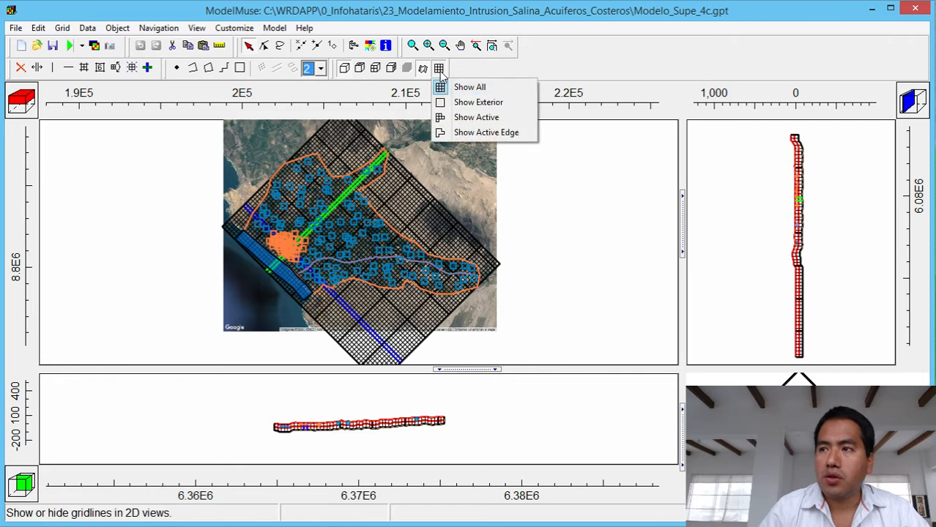
left_click(495, 137)
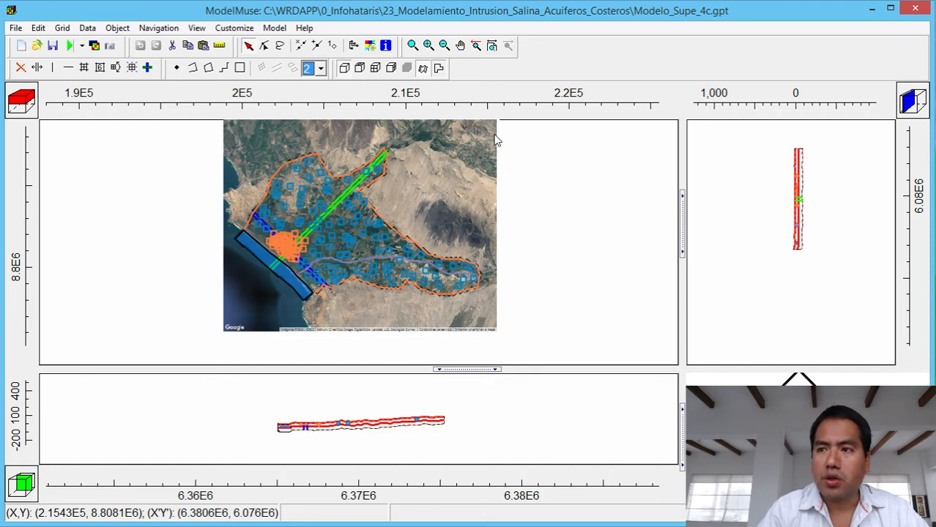
left_click(439, 68)
left_click(453, 117)
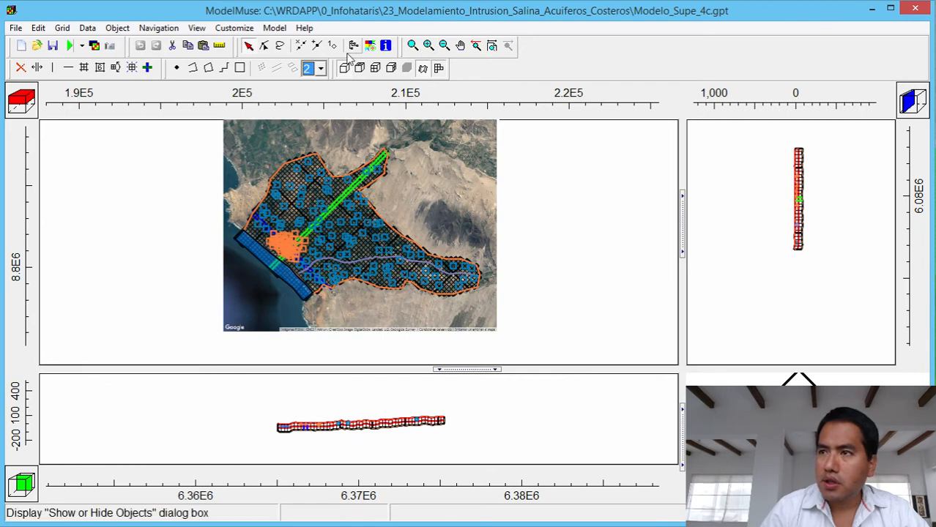
Zoom in on the coastal part of the model and try to measure a grid cell in the top view.
left_click(412, 46)
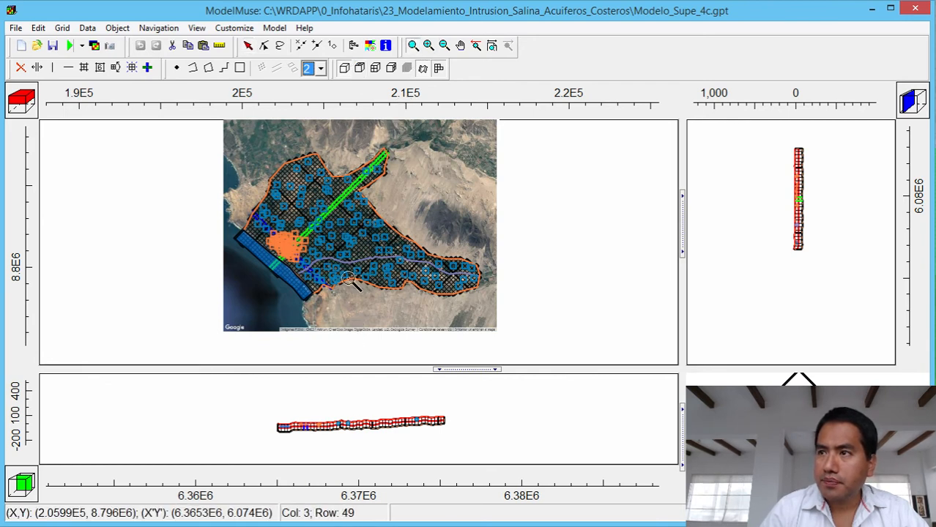
left_click_drag(334, 397, 390, 440)
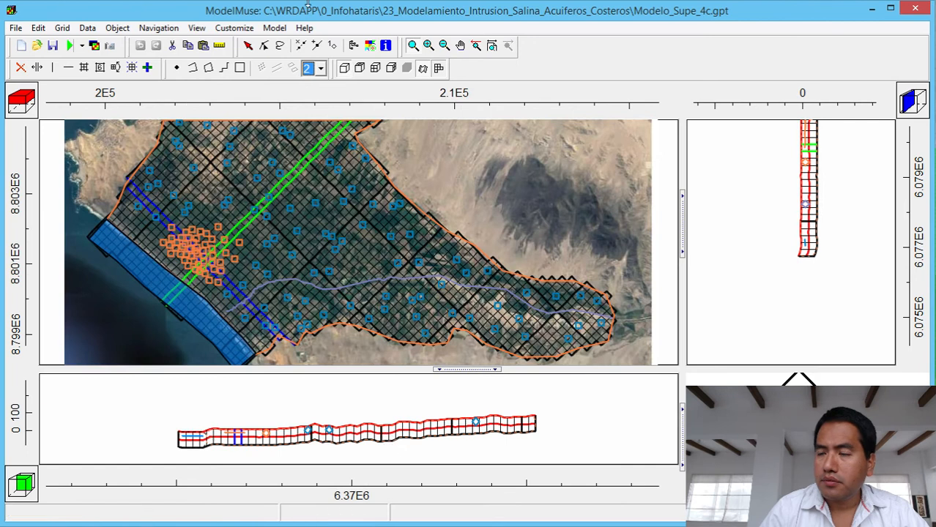
left_click(220, 45)
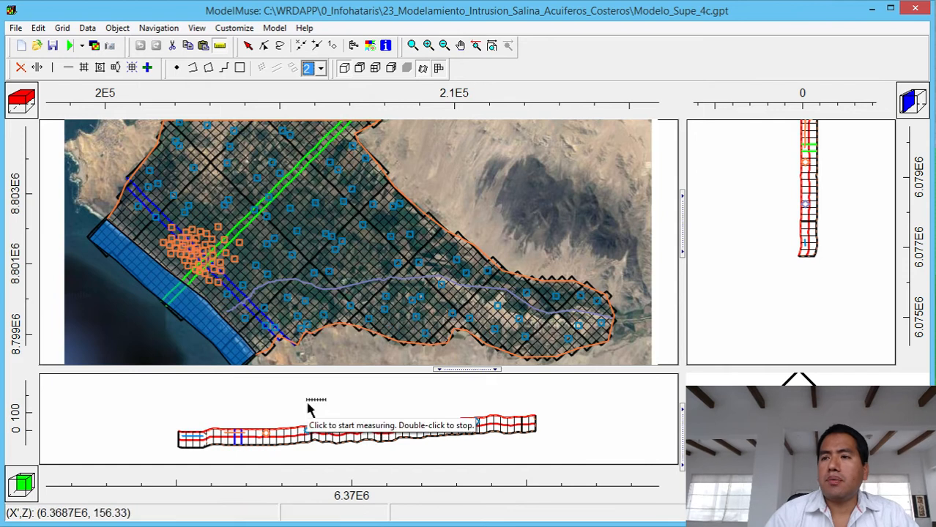
left_click(258, 235)
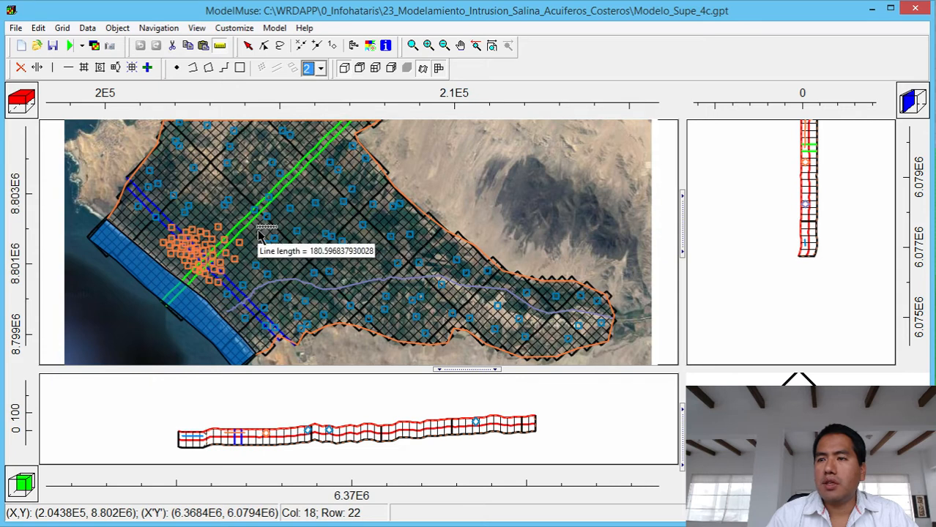
double_click(258, 235)
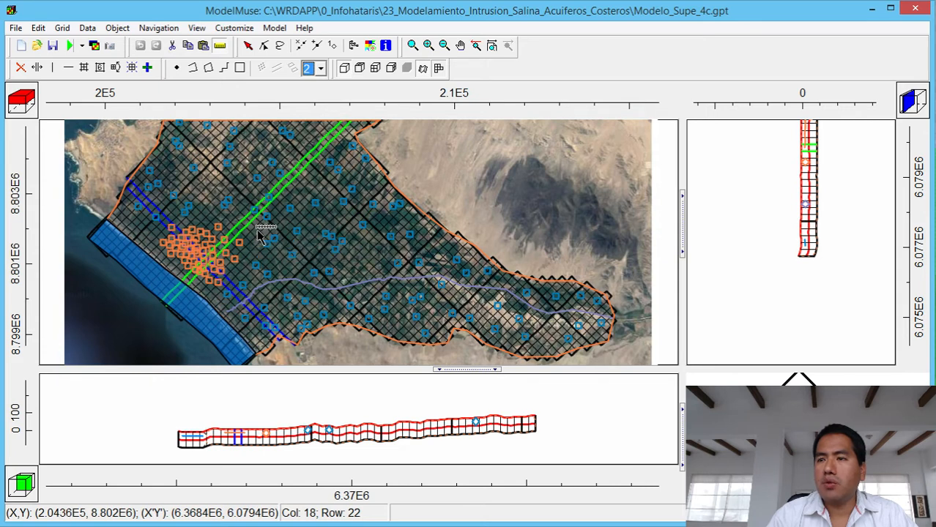
Measure the sides of a grid cell beside the green selected column in a closer top view.
left_click(413, 46)
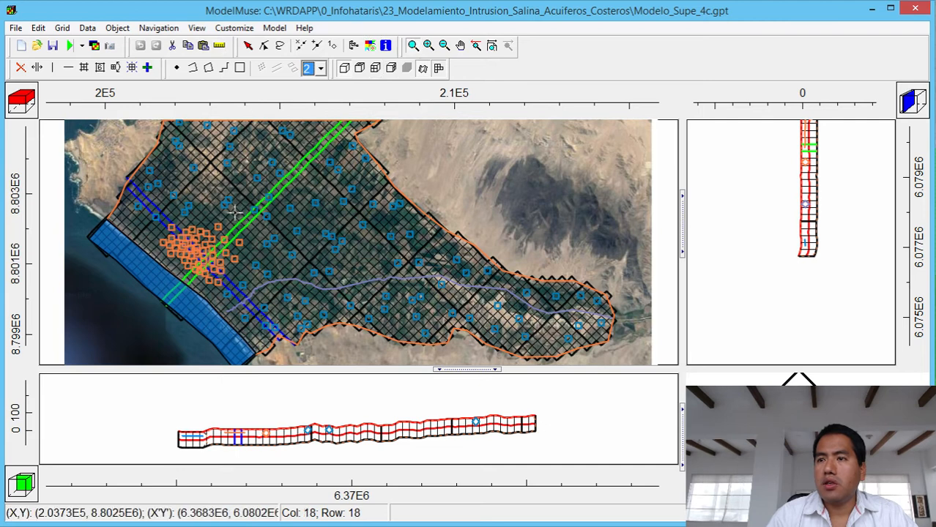
left_click_drag(236, 209, 279, 255)
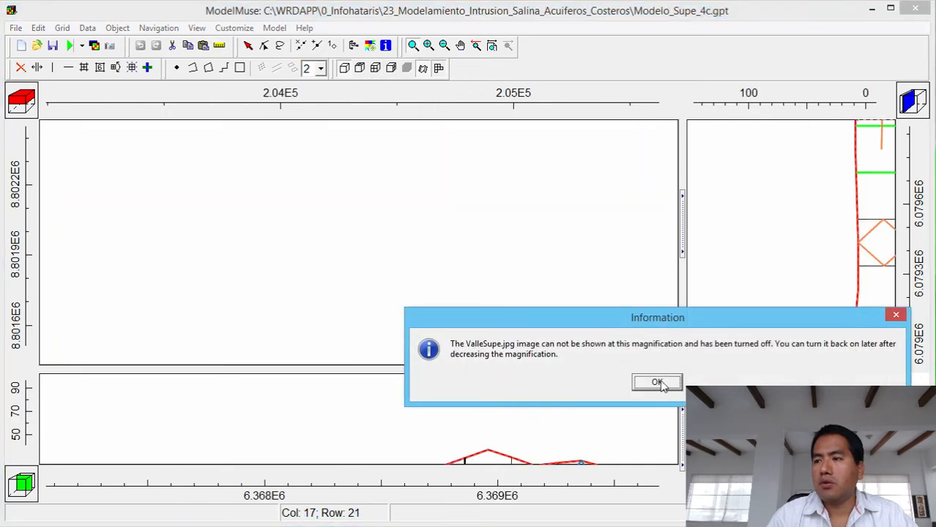
left_click(655, 381)
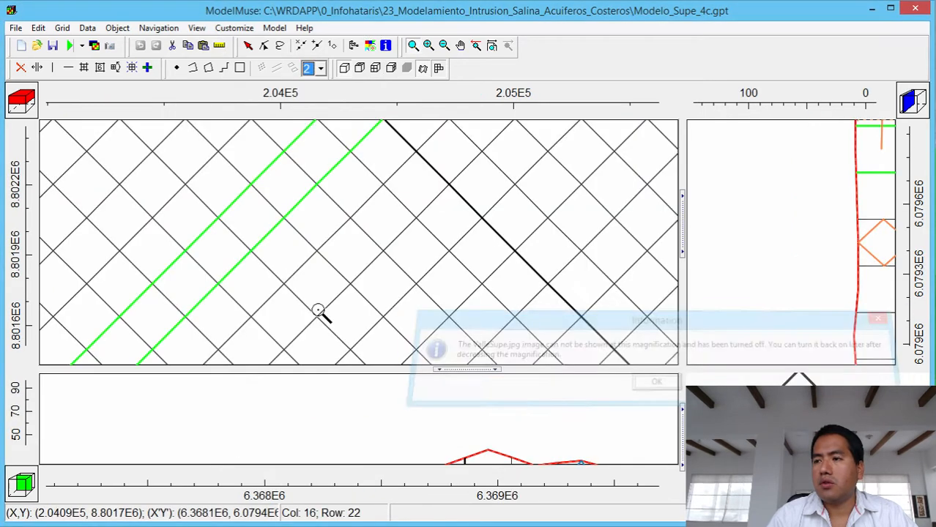
left_click(219, 45)
left_click(264, 242)
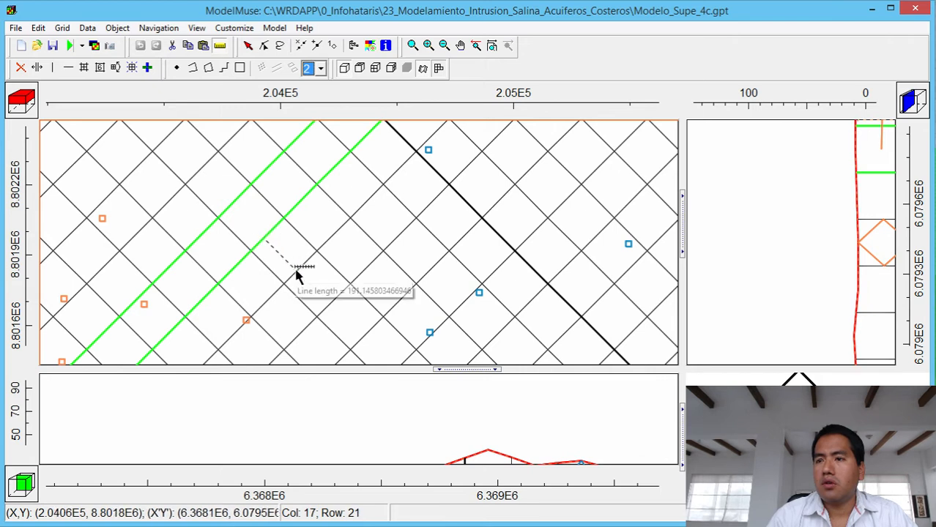
double_click(295, 272)
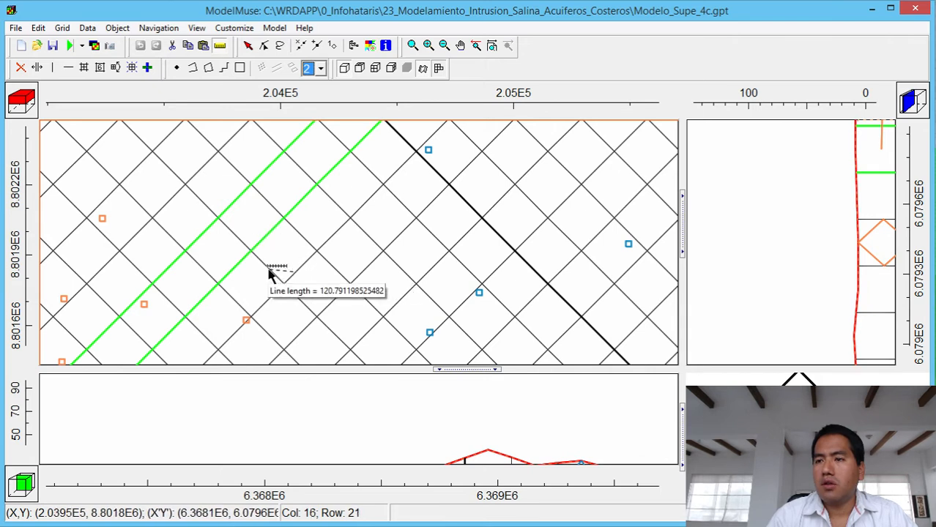
left_click(268, 269)
double_click(298, 235)
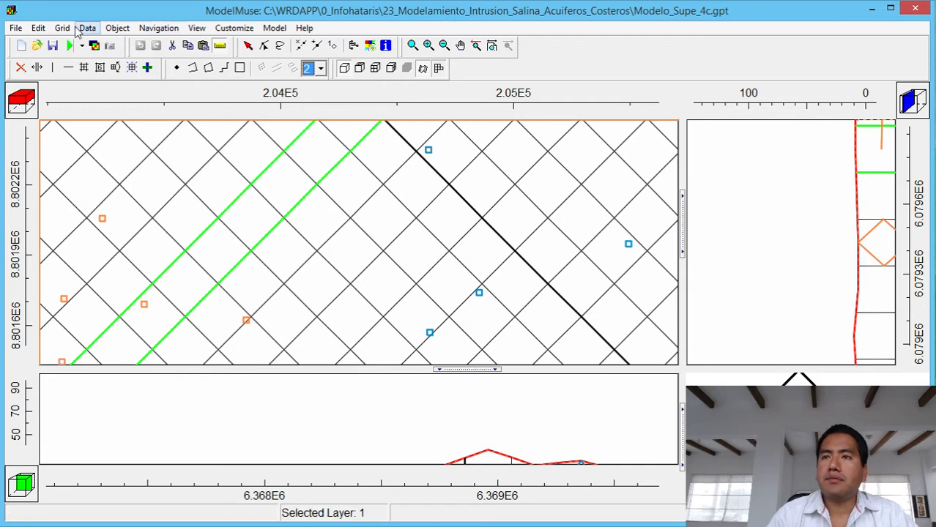
Restore the default view of the model and turn the ValleSupe.jpg background image back on.
left_click(489, 45)
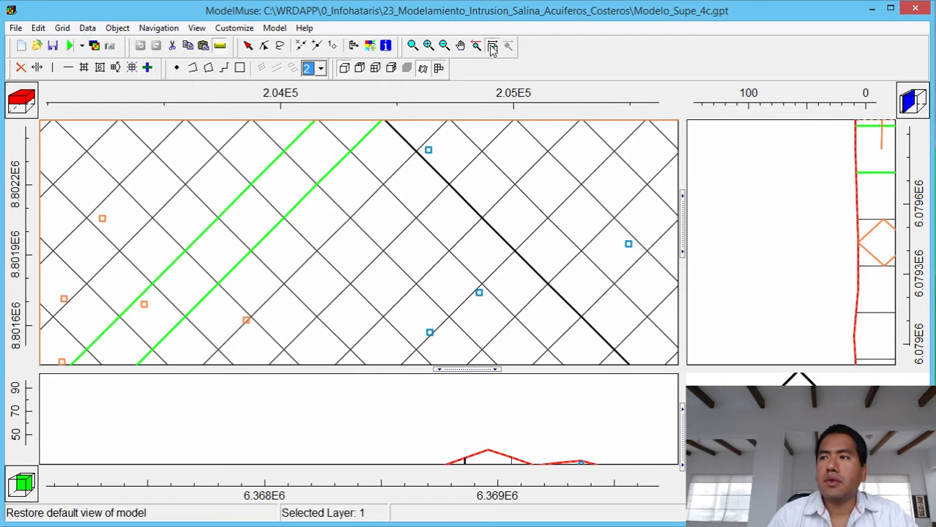
left_click(88, 27)
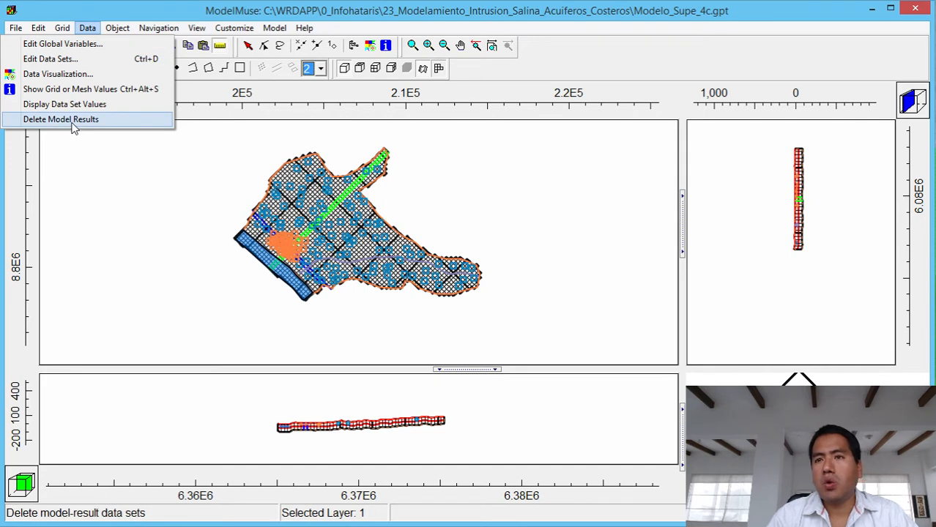
mouse_move(69, 28)
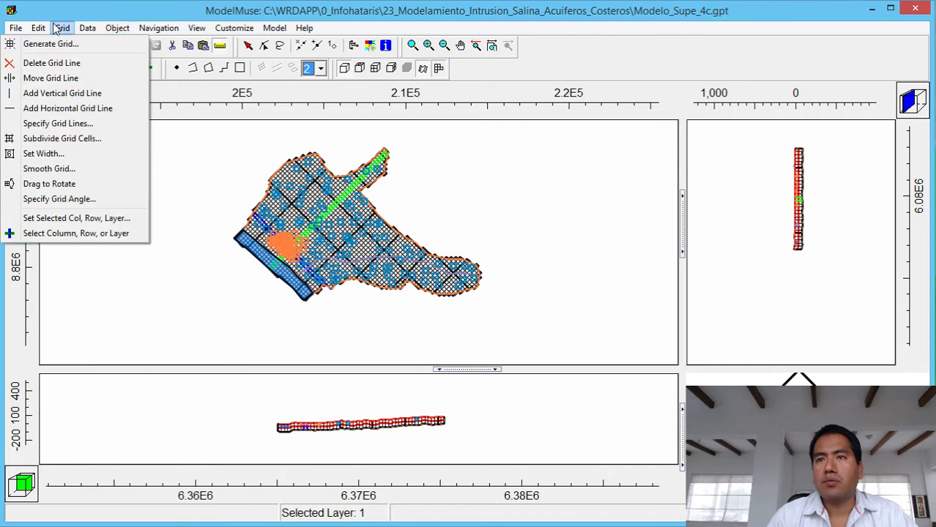
mouse_move(38, 29)
left_click(56, 164)
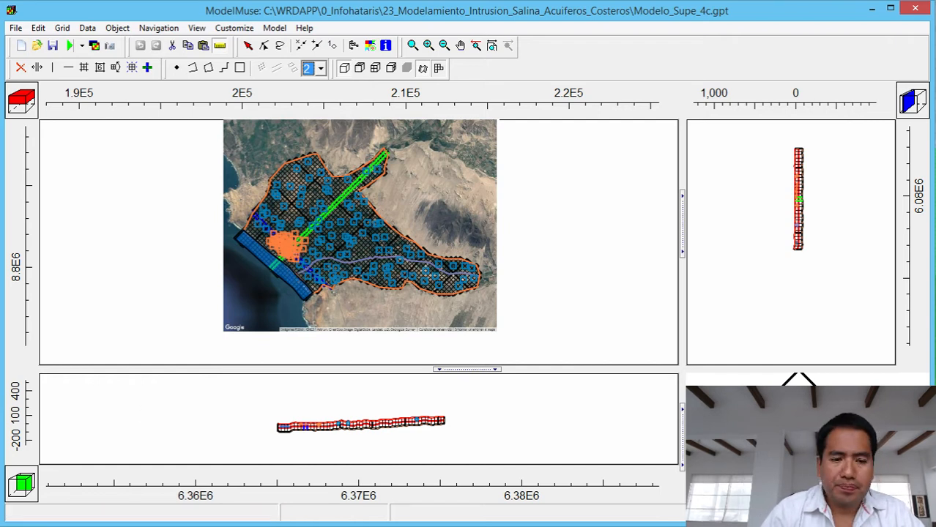
Switch to the browser to view the gidahatari.com seawater intrusion tutorial page, and return to ModelMuse.
key("alt+Tab")
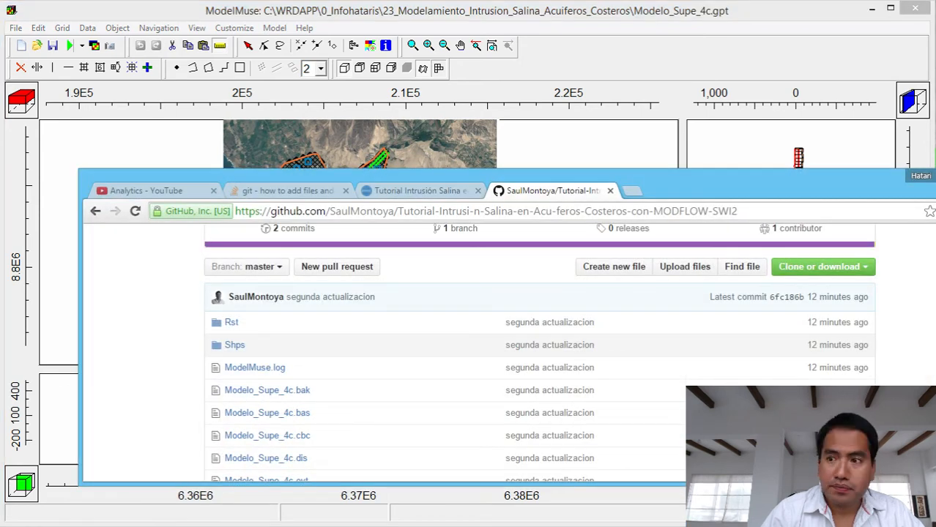
left_click(391, 196)
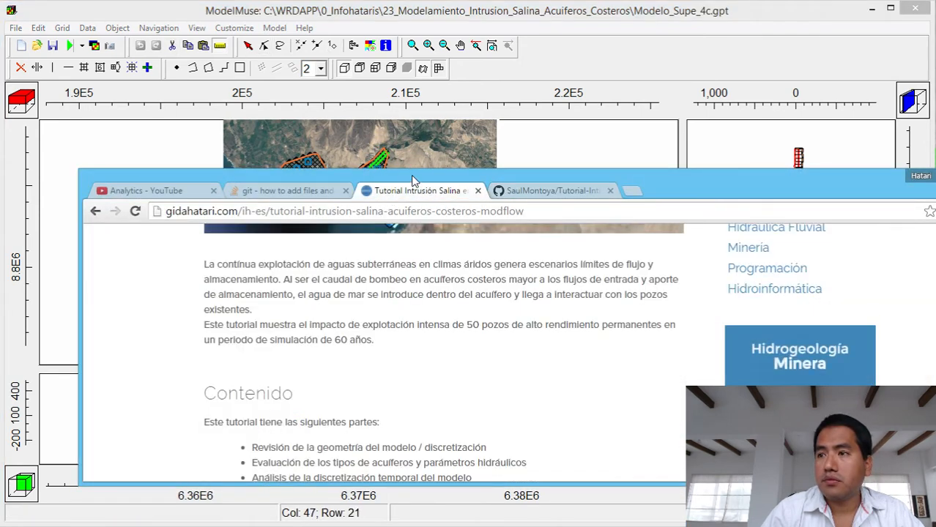
key("alt+Tab")
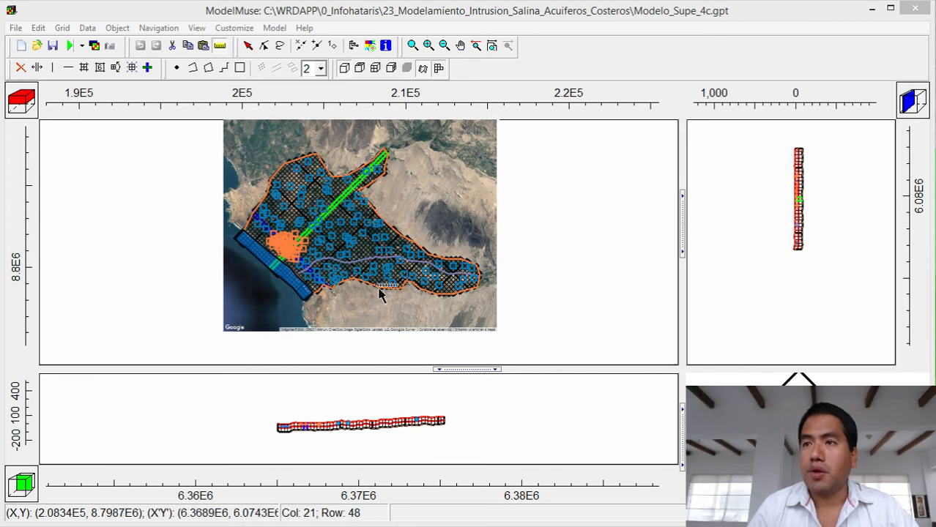
Open the MODFLOW Packages and Programs settings and show the SWI2 Seawater Intrusion package under Flow.
left_click(275, 28)
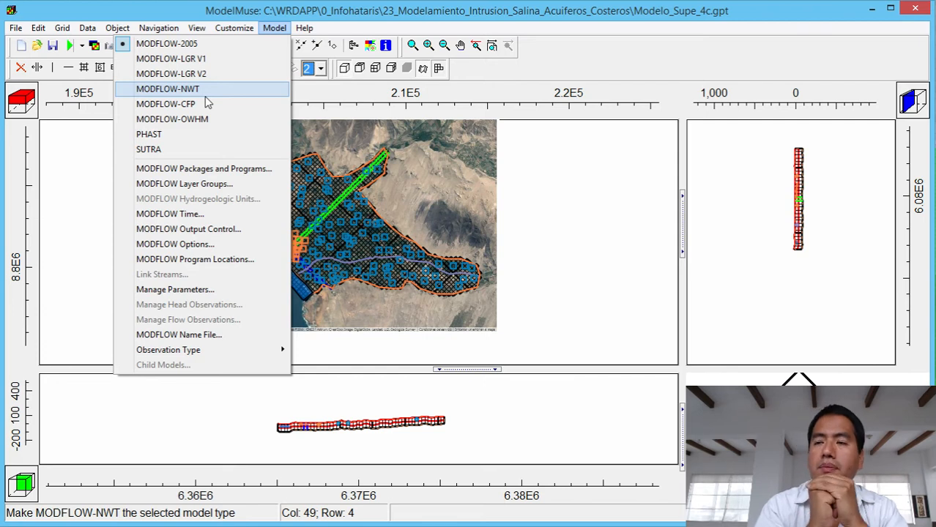
left_click(219, 168)
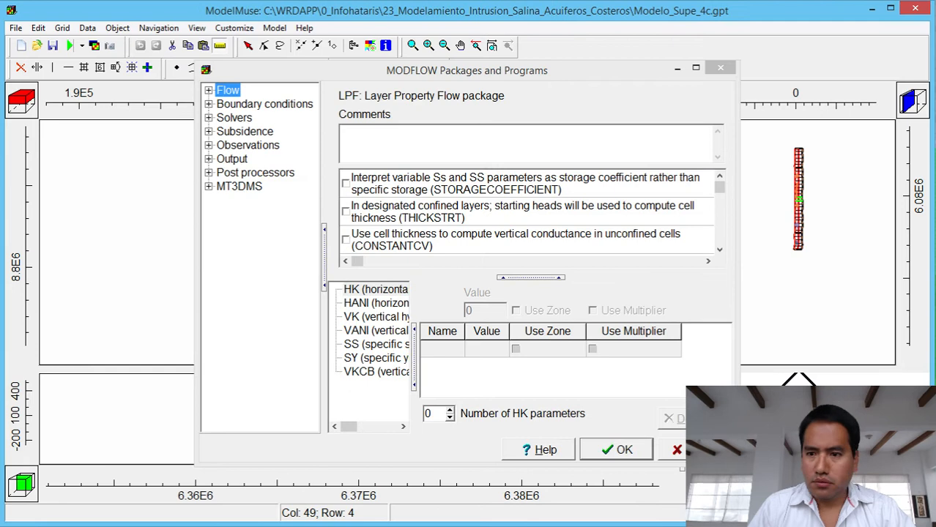
left_click(208, 91)
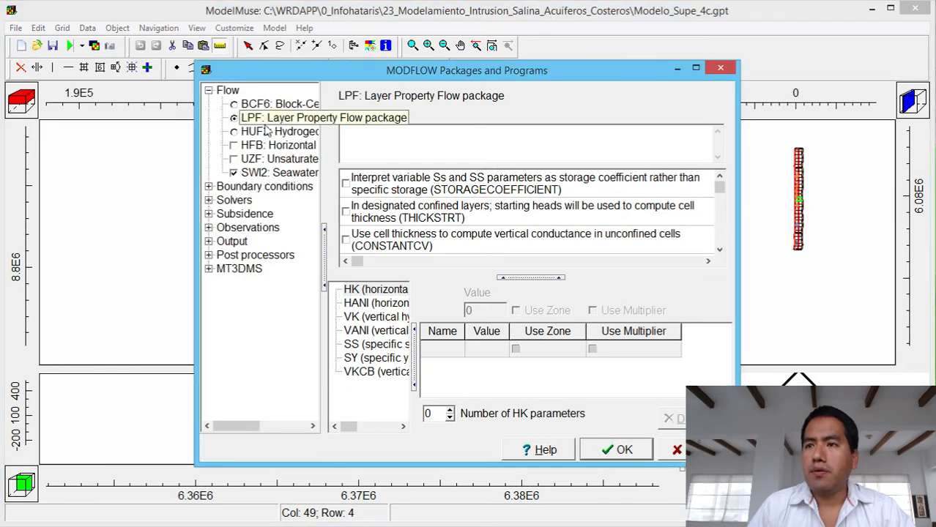
left_click(256, 173)
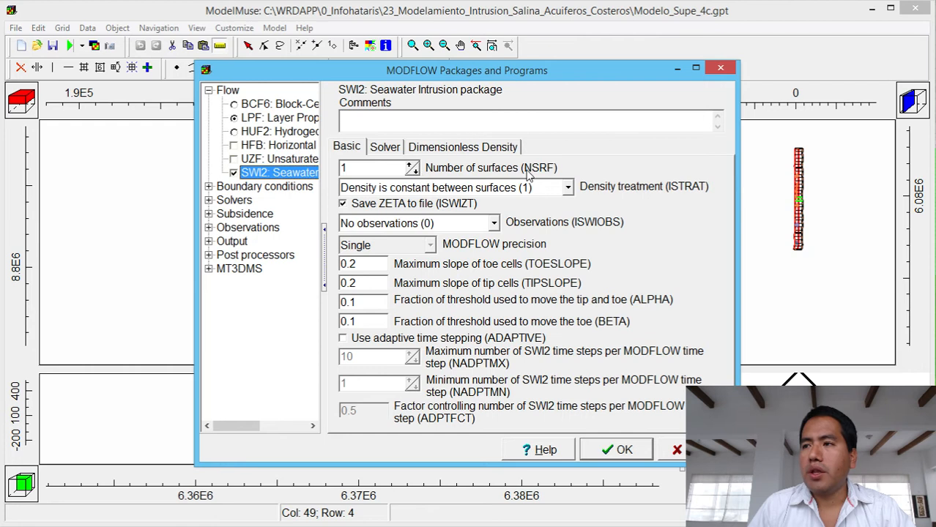
Review the SWI2 density treatment options, keeping constant density between surfaces (1), and examine the solver and dimensionless density settings.
left_click(418, 190)
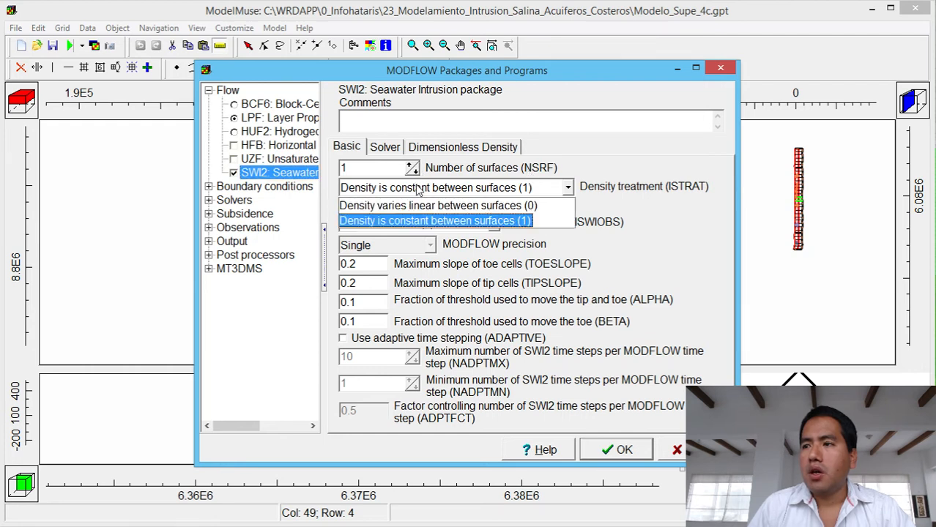
left_click(419, 189)
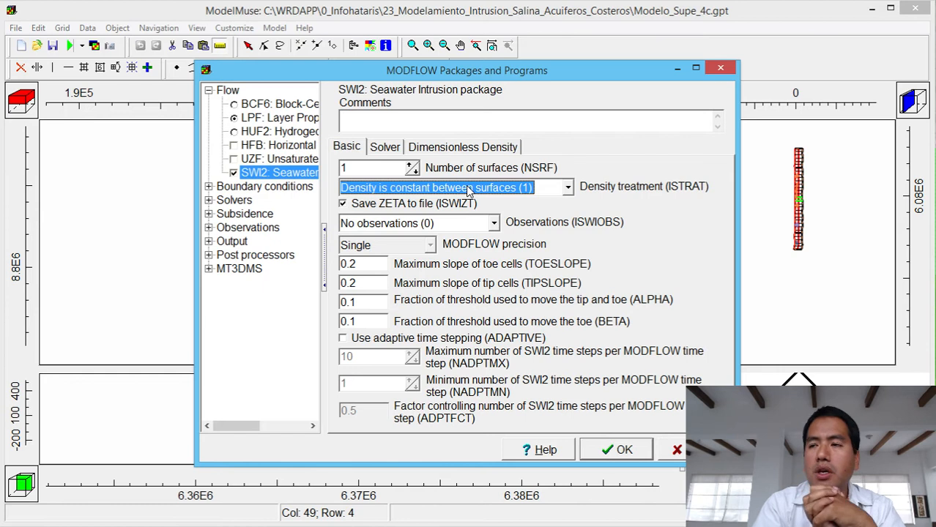
left_click(468, 189)
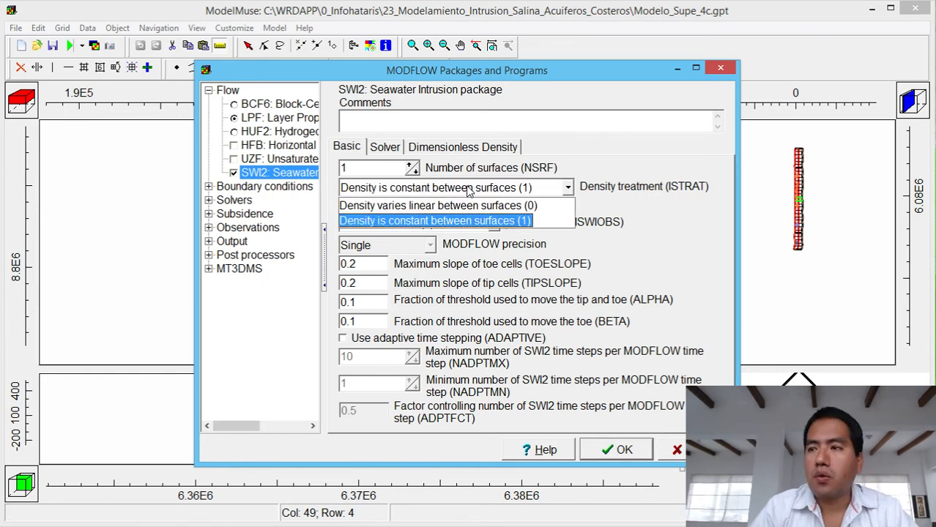
left_click(458, 223)
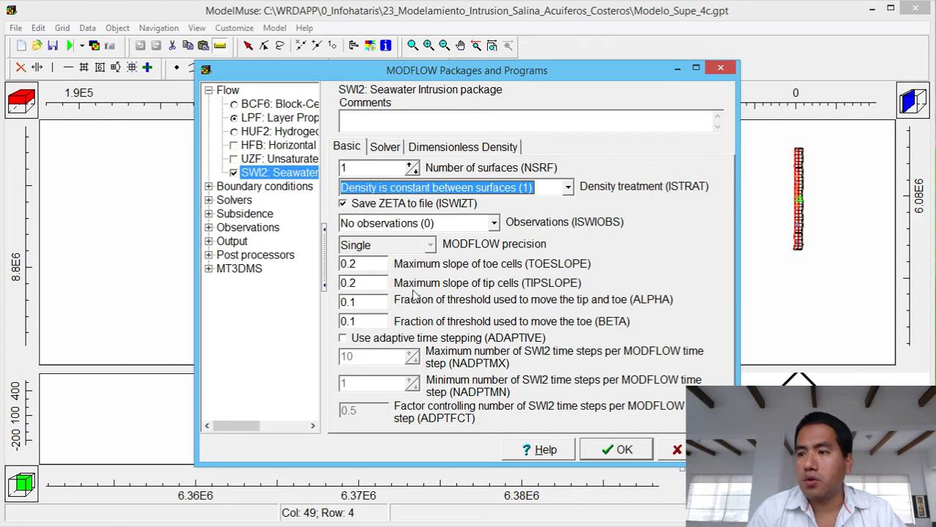
left_click(385, 149)
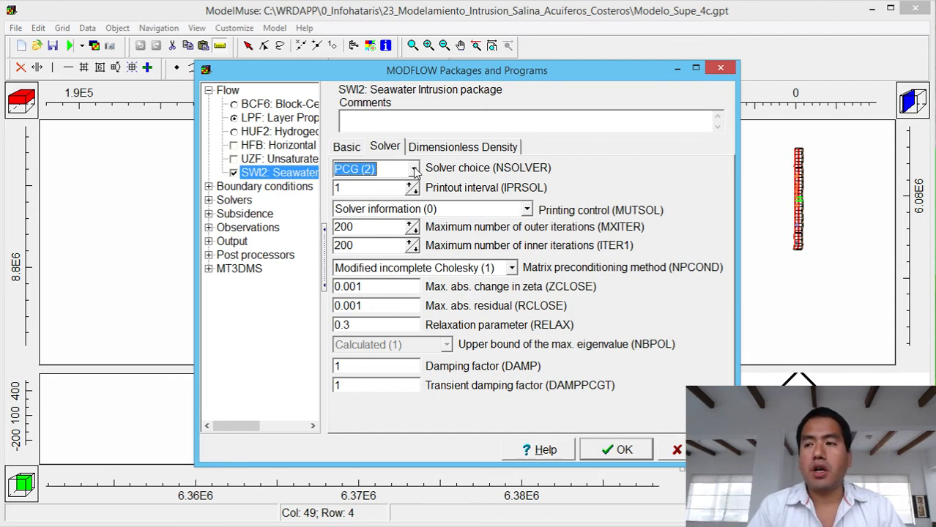
left_click(445, 146)
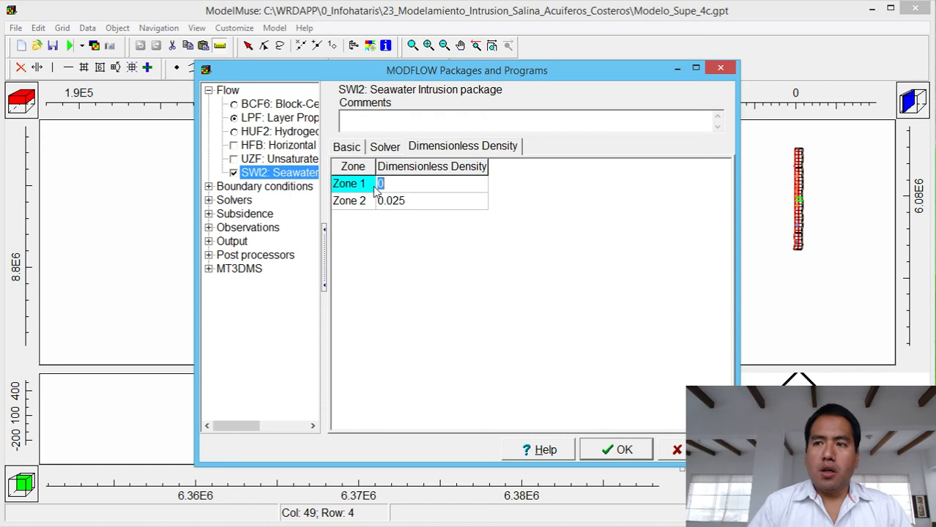
Review the Recharge, Well, Evapotranspiration and General-Head Boundary packages under Boundary conditions, moving the dialog aside to check the model.
left_click(209, 186)
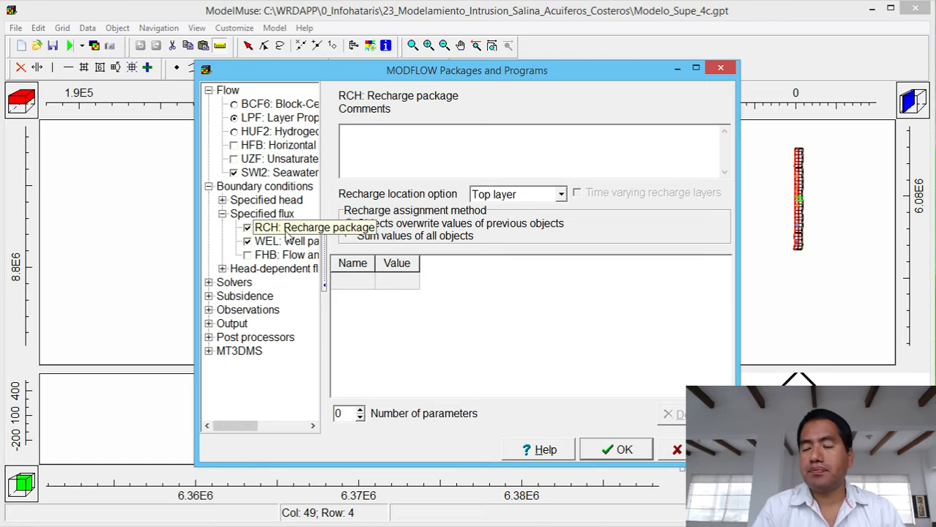
left_click(287, 246)
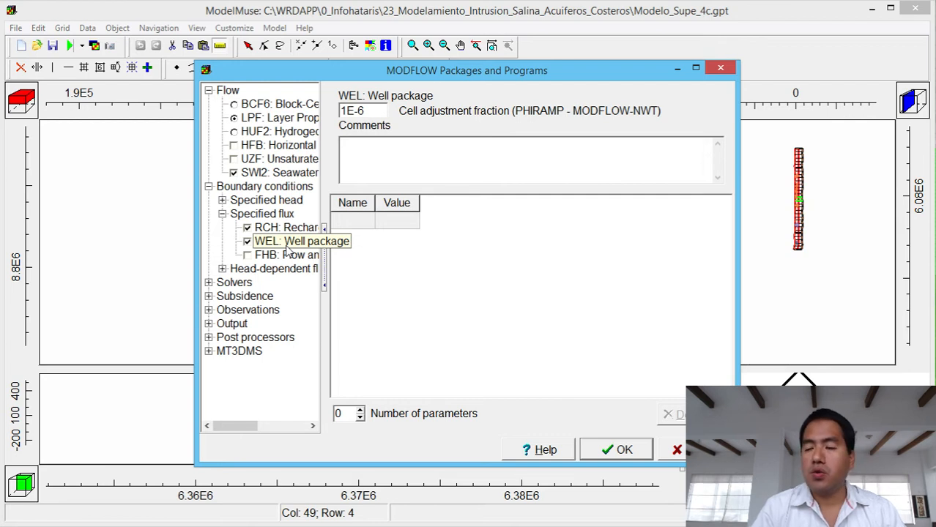
left_click(222, 268)
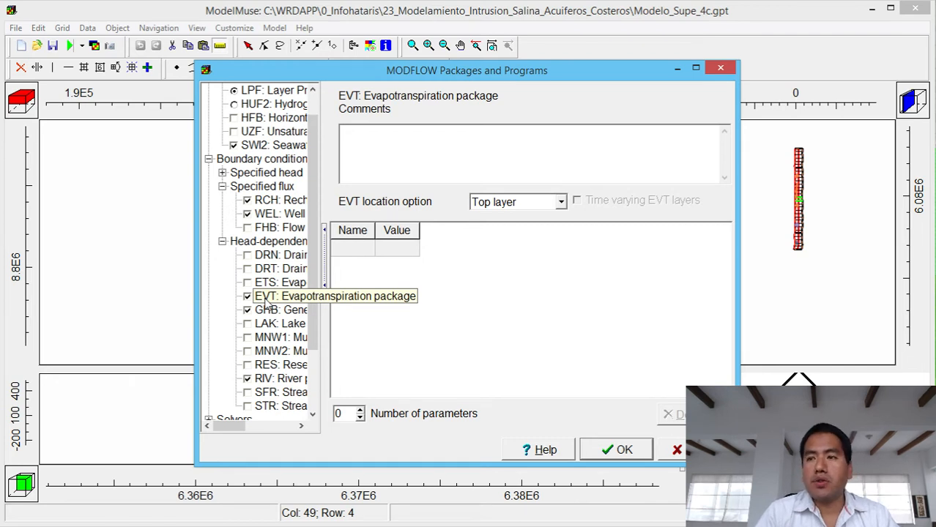
scroll(265, 297, "up", 1)
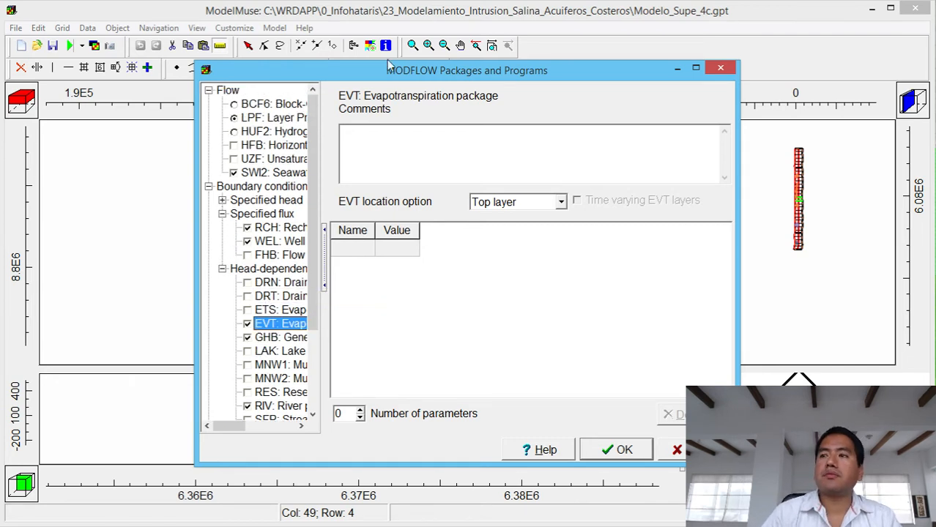
left_click_drag(373, 74, 780, 65)
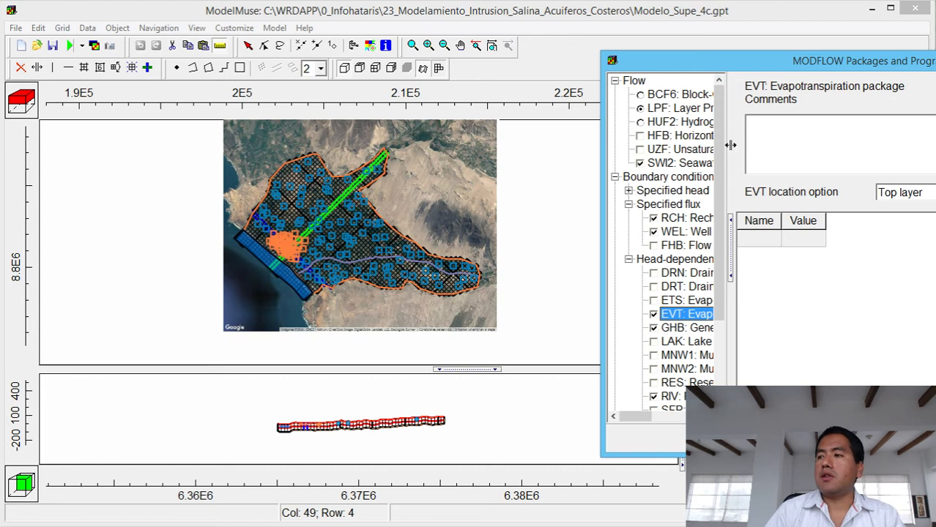
left_click_drag(723, 62, 421, 53)
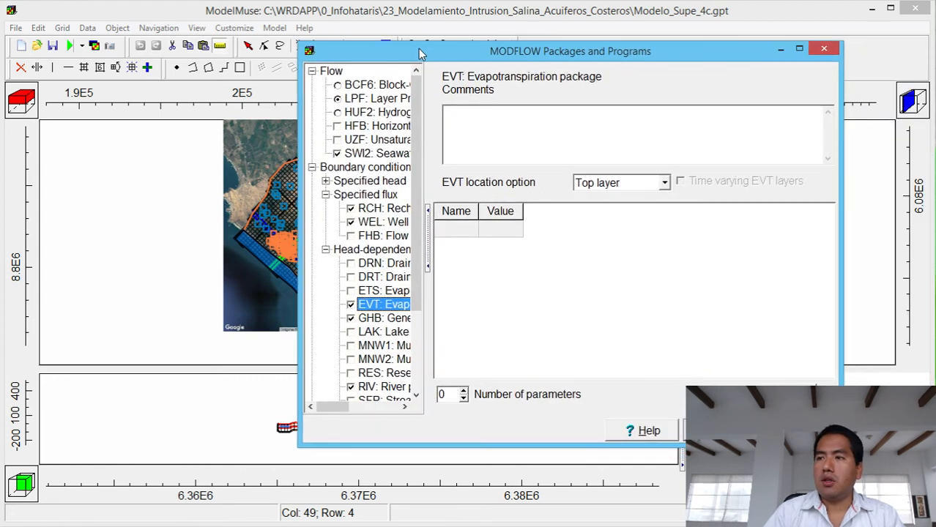
left_click(375, 319)
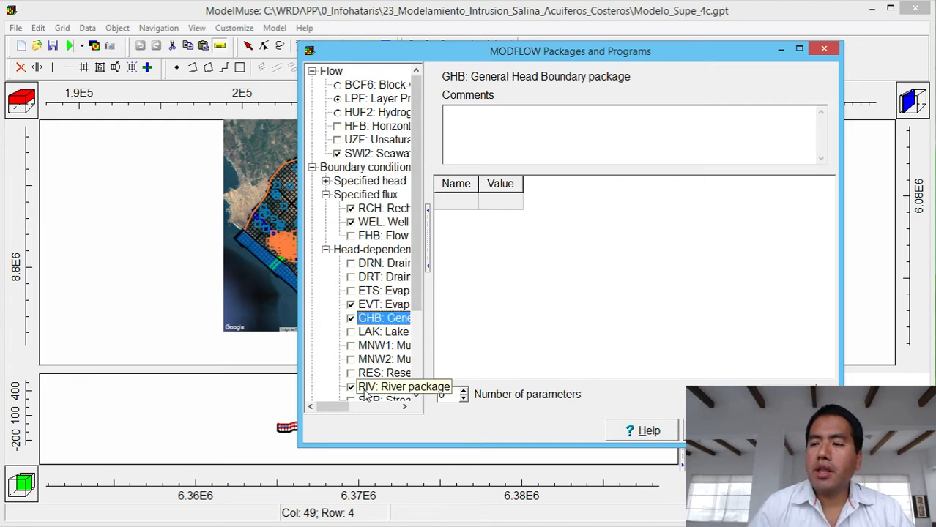
Review the River package against the model and the PCG solver settings under Solvers, and close MODFLOW Packages and Programs.
left_click(366, 394)
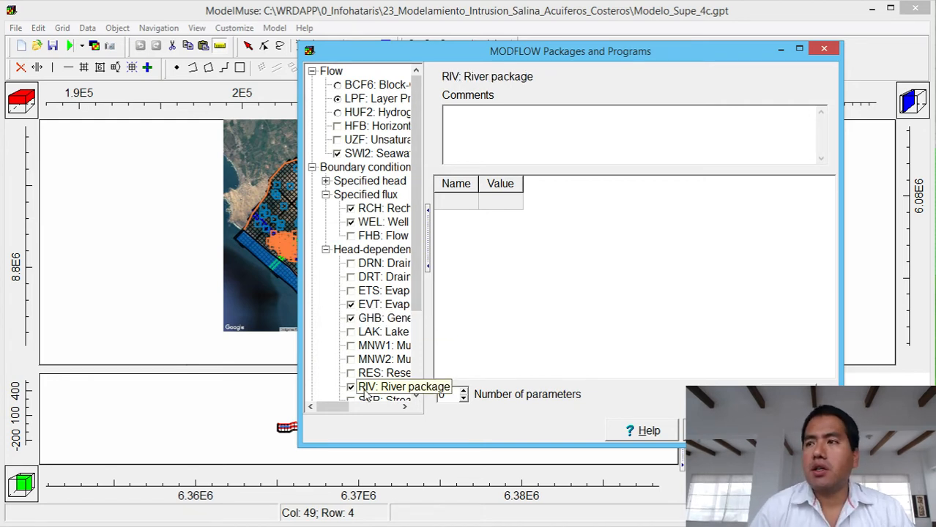
left_click_drag(464, 54, 716, 37)
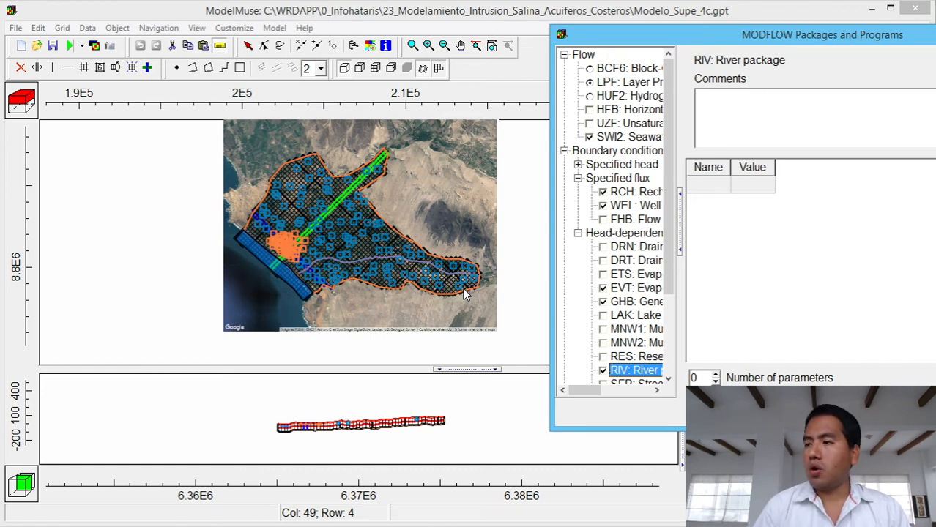
scroll(666, 216, "down", 1)
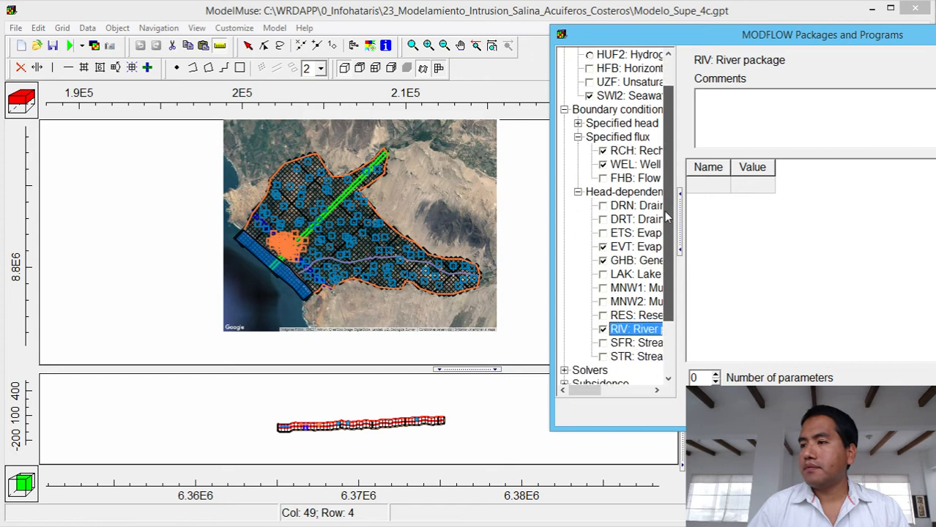
scroll(666, 216, "down", 2)
left_click(564, 312)
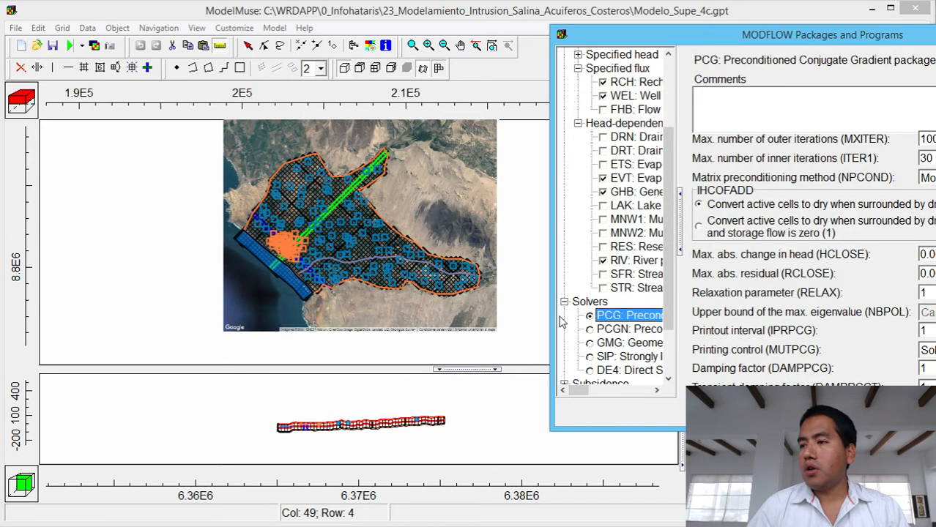
left_click(606, 319)
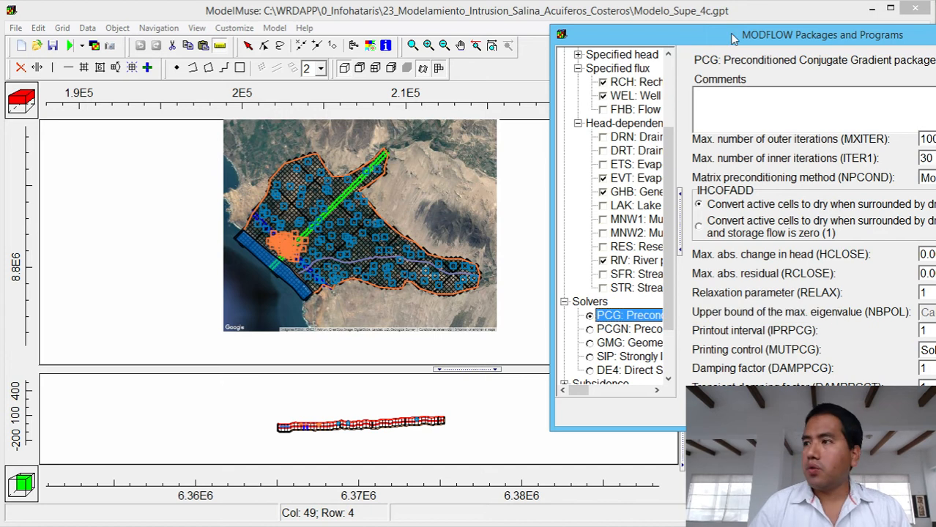
left_click_drag(717, 37, 372, 14)
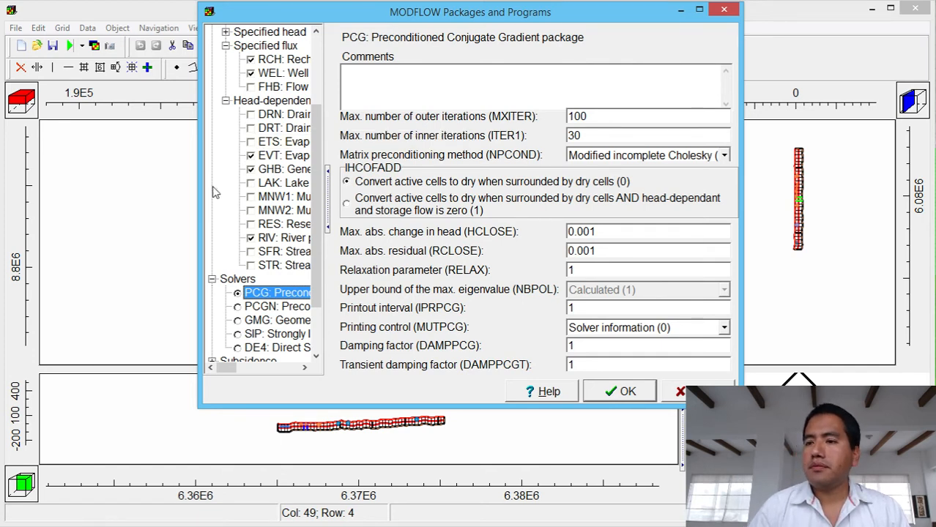
left_click(725, 10)
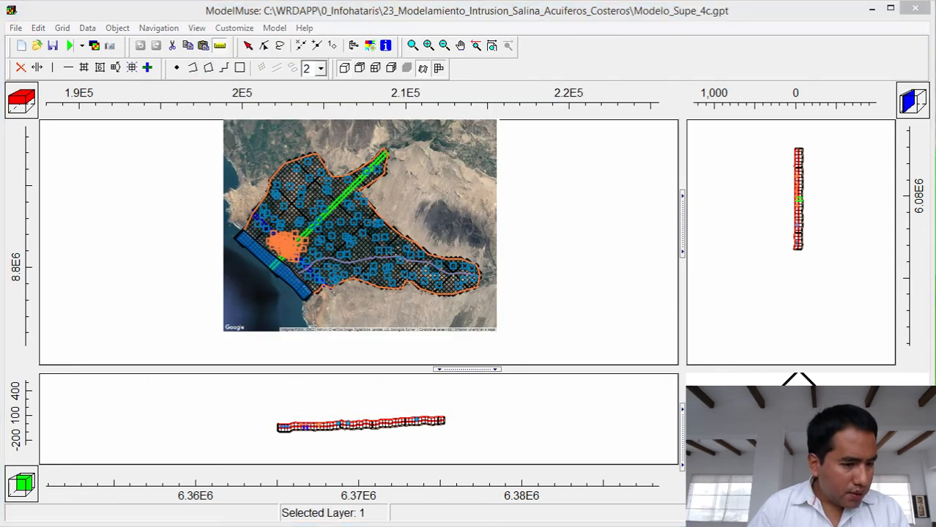
Switch to Notepad++ to show the contact e-mail, and return to ModelMuse.
key("alt+Tab")
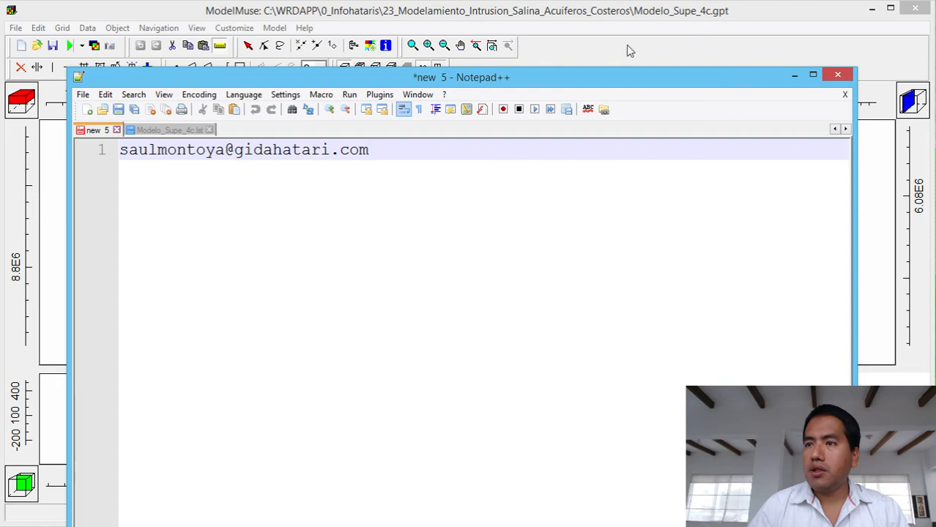
left_click(794, 75)
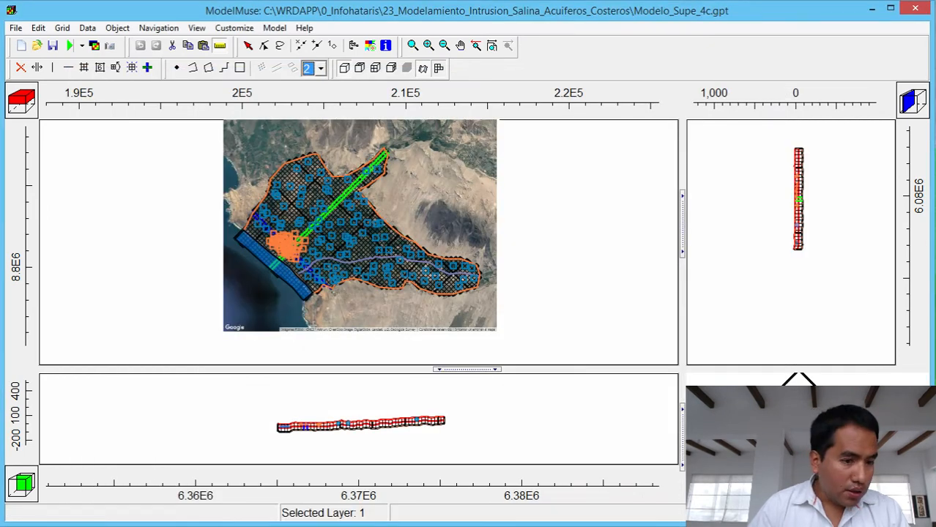
key("alt+Tab")
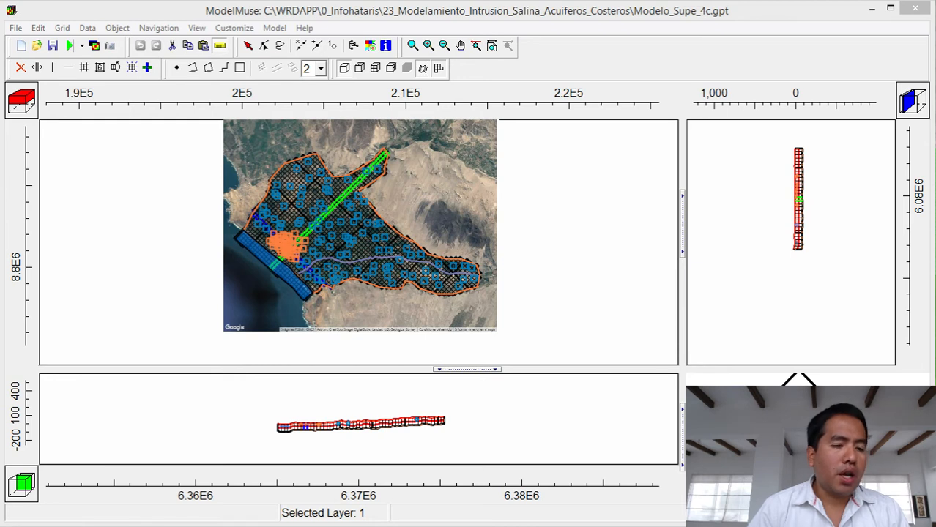
Review the MODFLOW layer groups, keeping AluvialSuperior as Convertible, examine its vertical discretization, and close the dialog.
left_click(283, 28)
left_click(201, 183)
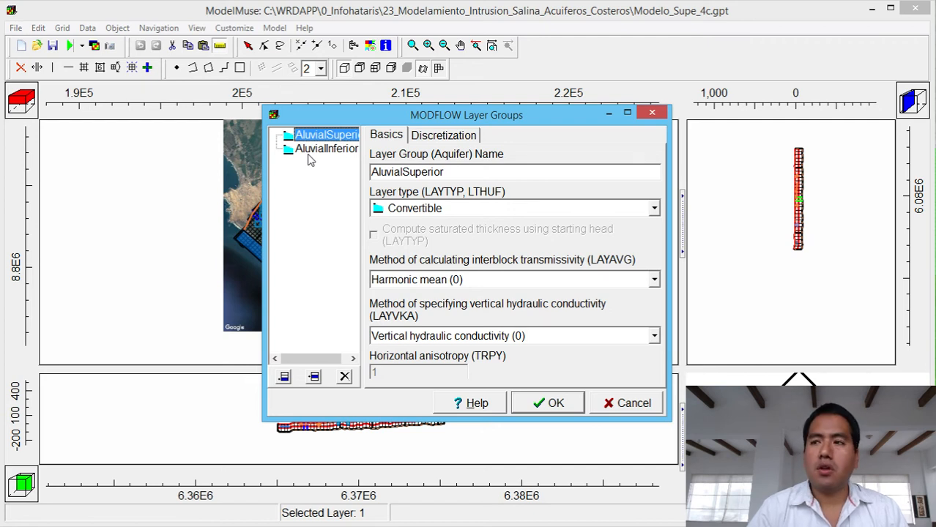
left_click(427, 210)
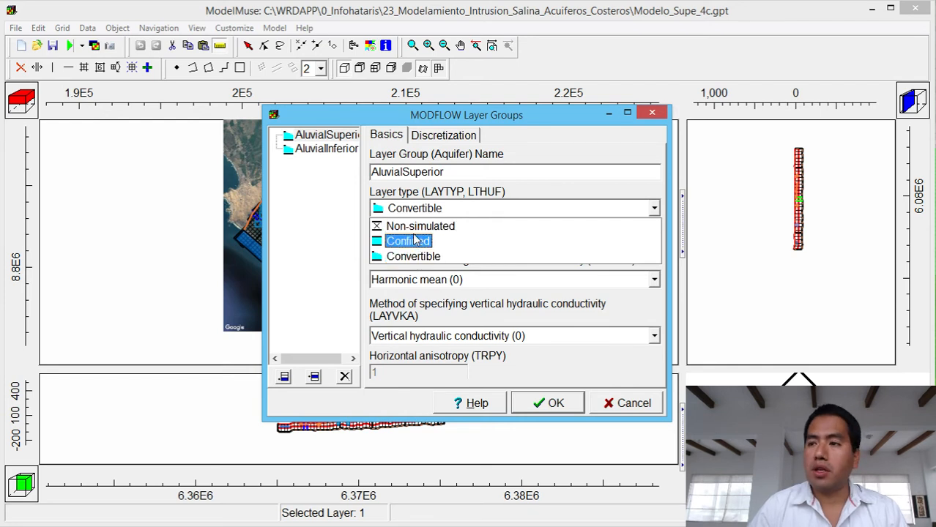
left_click(421, 257)
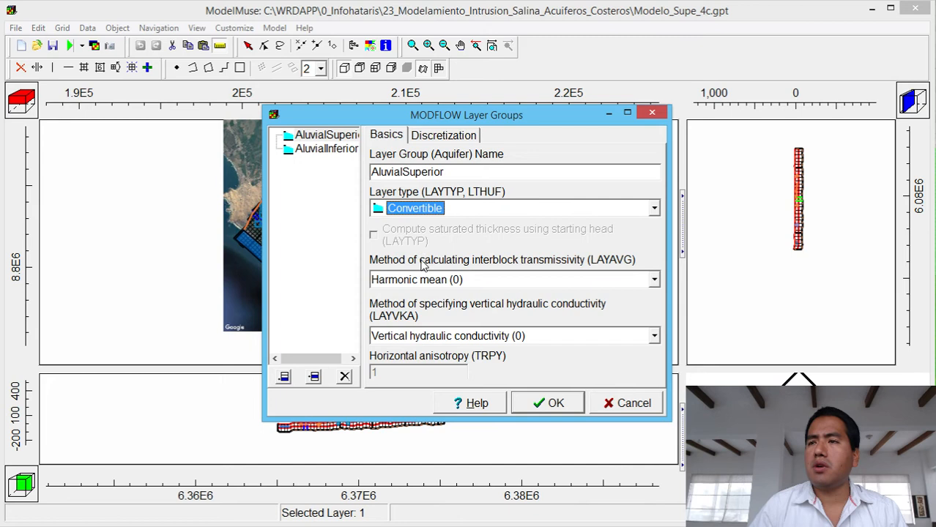
left_click(297, 208)
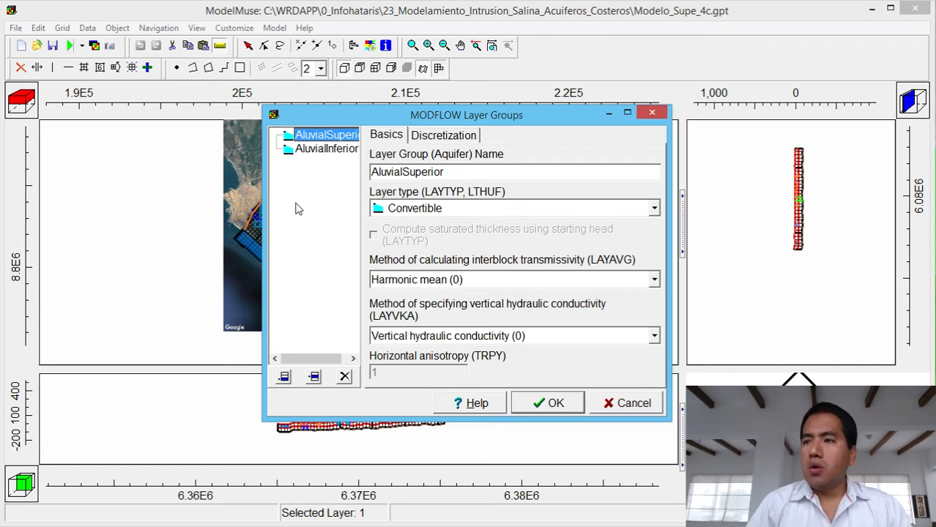
left_click(466, 138)
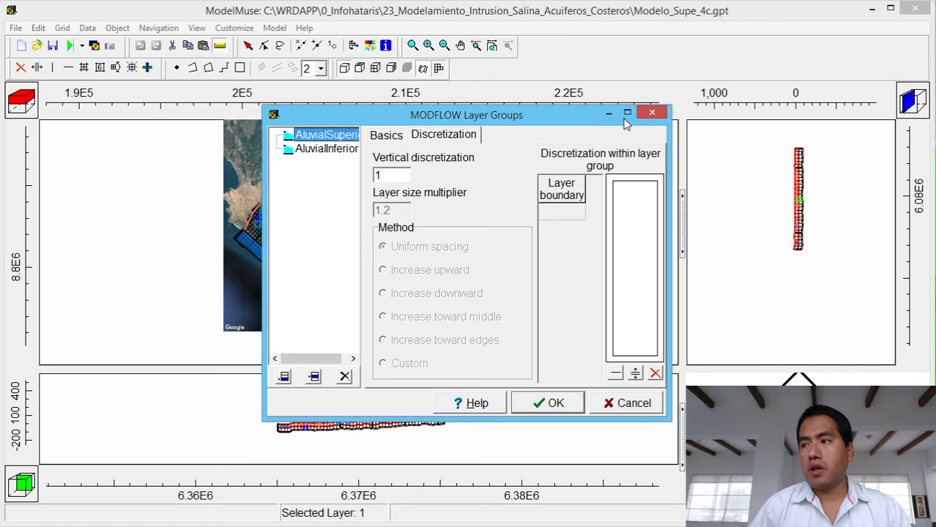
left_click(652, 114)
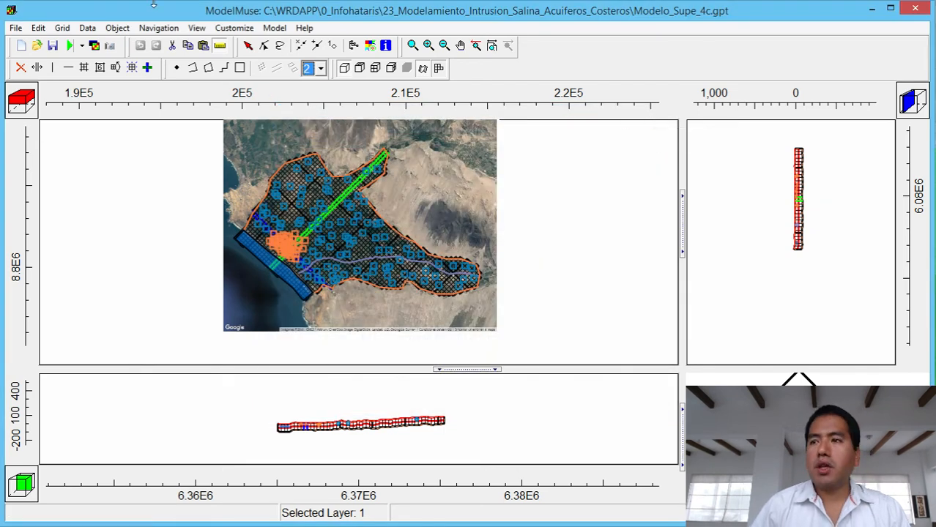
Review the steady-state and transient stress periods in the MODFLOW Time settings, and close them without changes.
left_click(276, 28)
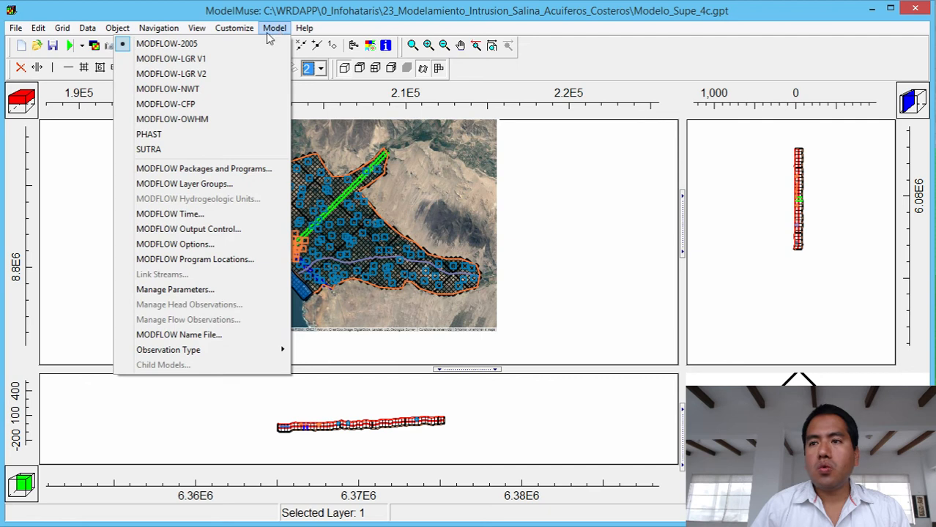
left_click(194, 217)
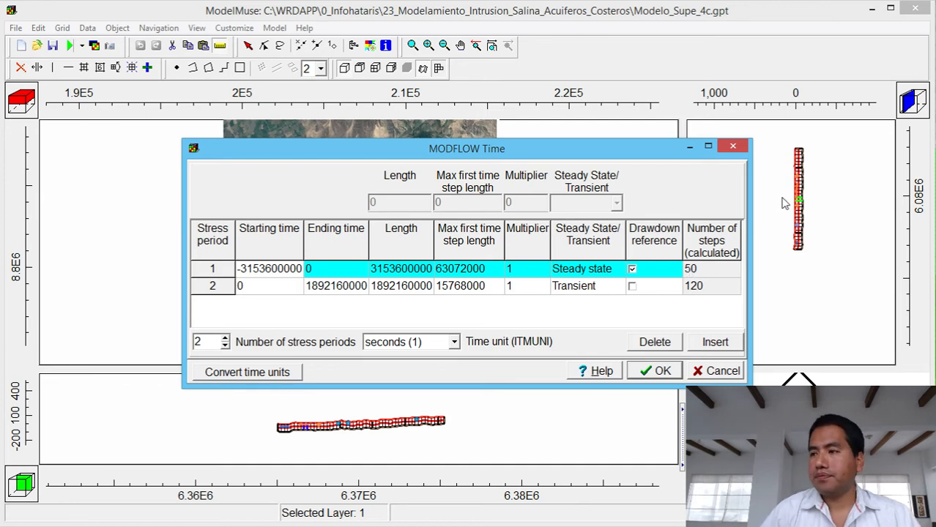
left_click(733, 150)
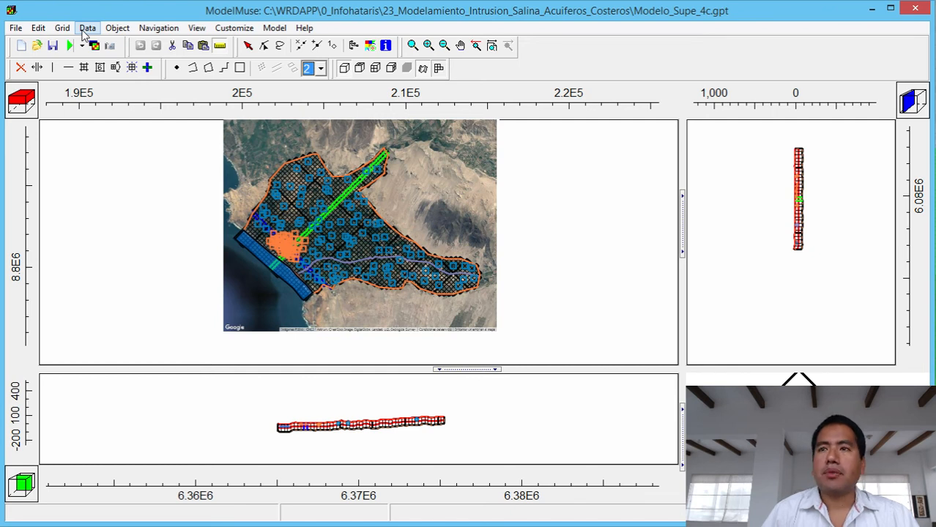
Check the general settings of MODFLOW Output Control, and close the dialog without changes.
left_click(273, 29)
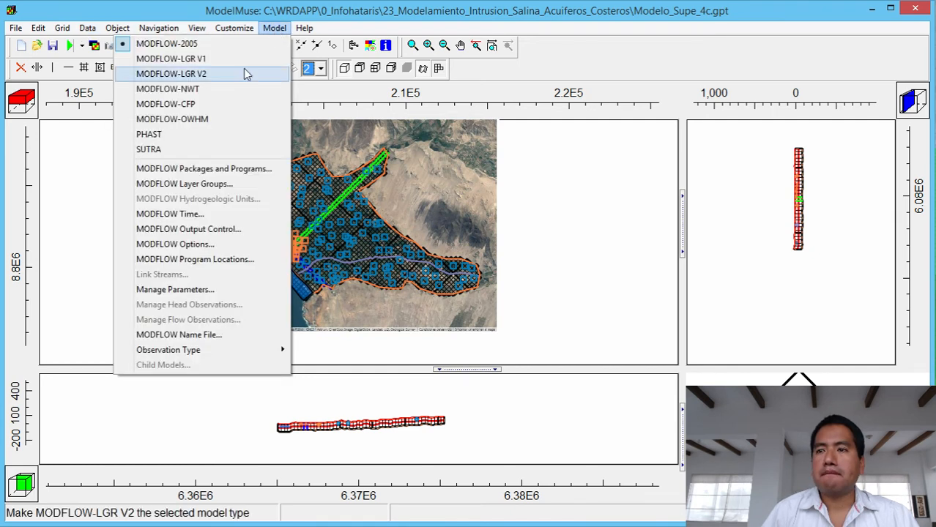
left_click(236, 230)
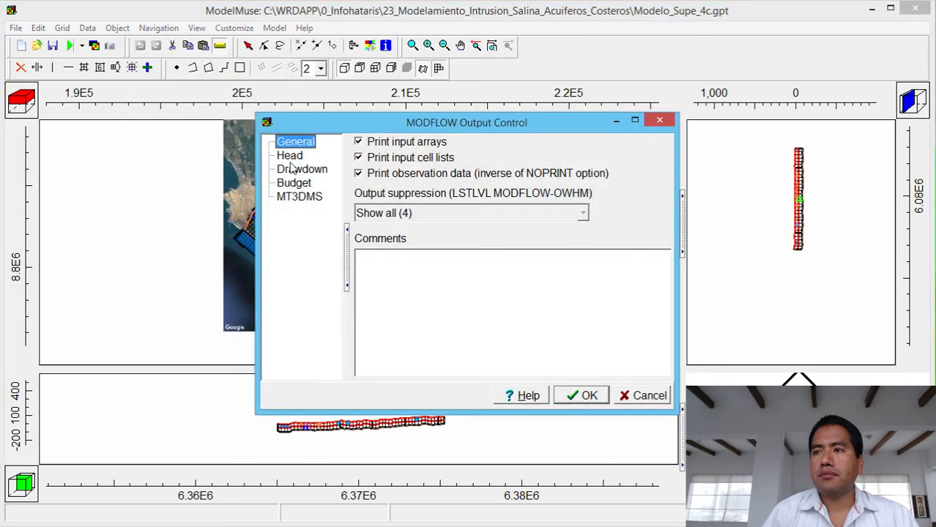
left_click(659, 120)
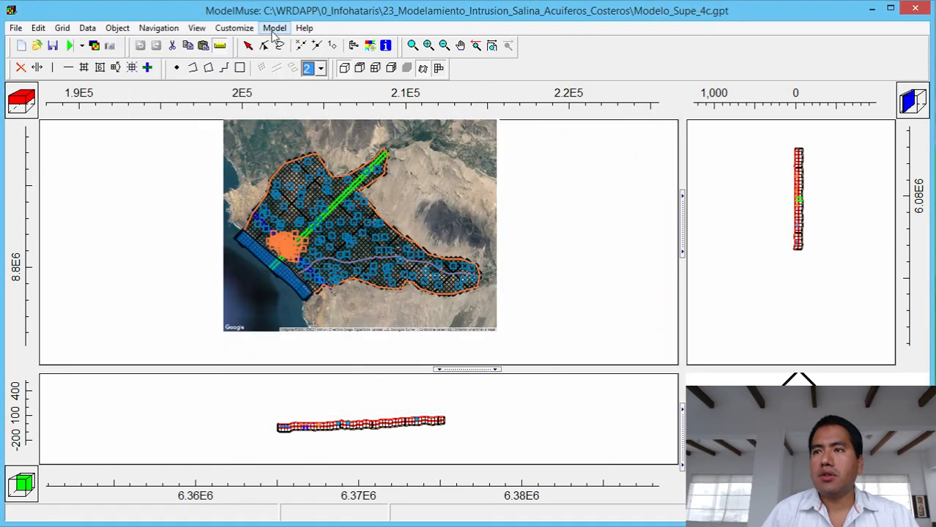
Review the basic package options, head values and units in MODFLOW Options, and close the dialog without changes.
left_click(274, 30)
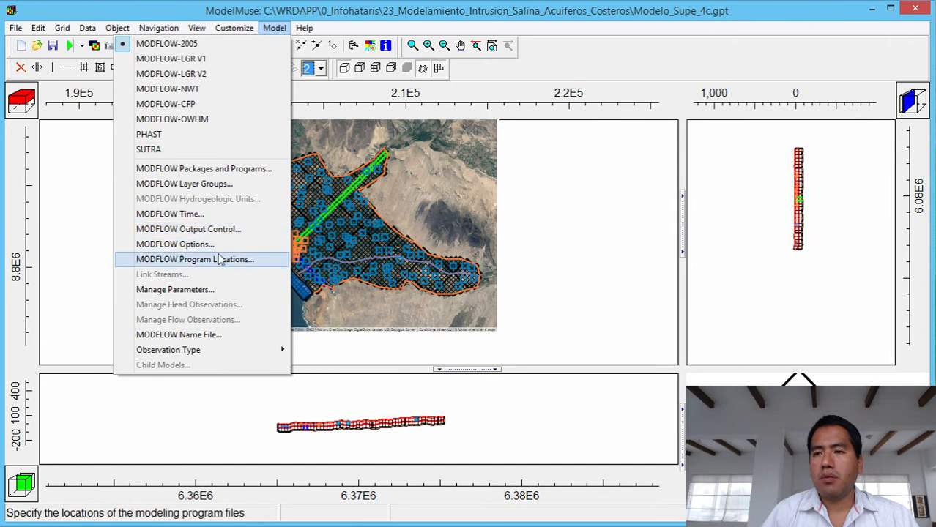
left_click(218, 245)
left_click(370, 129)
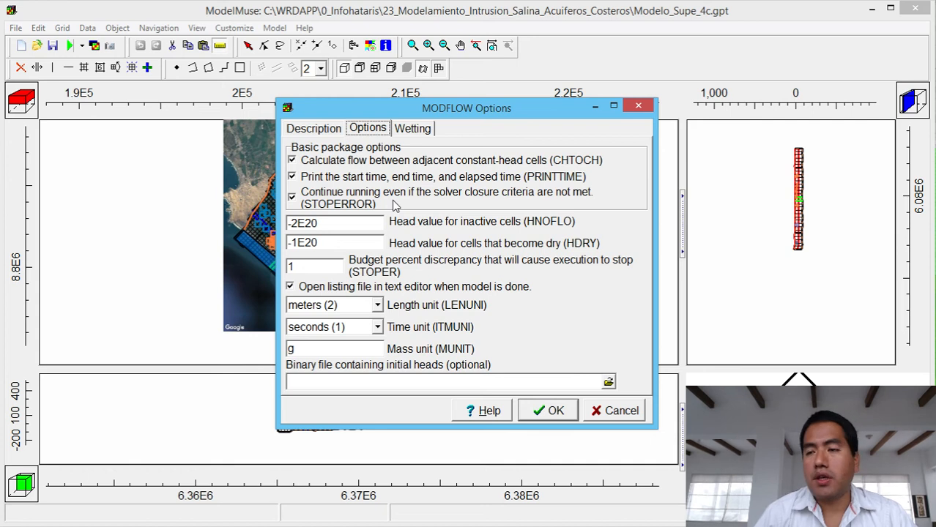
left_click(637, 106)
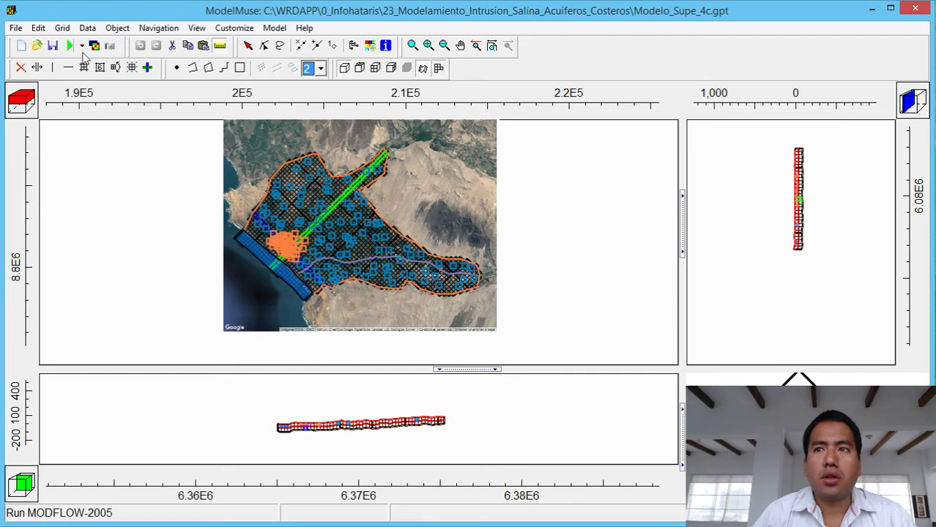
Open the model's data sets and show the required Hydrology data sets.
left_click(87, 28)
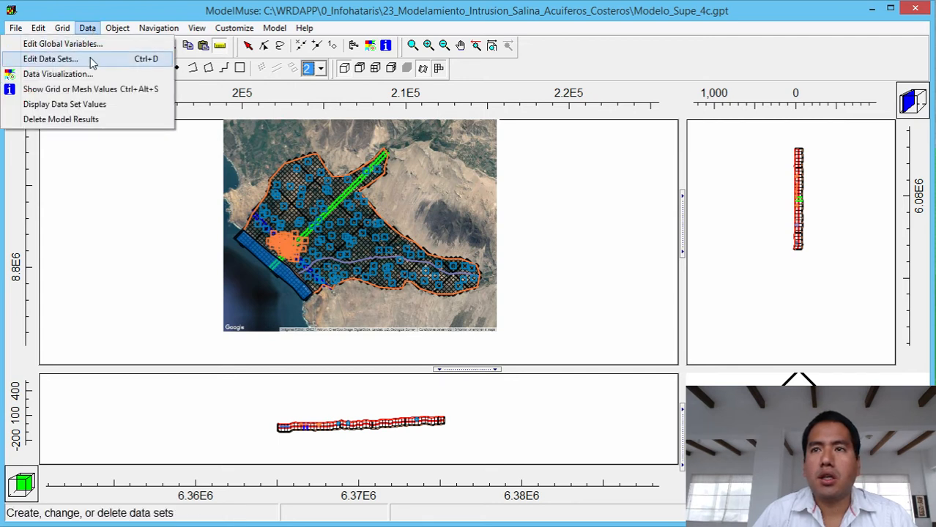
left_click(91, 60)
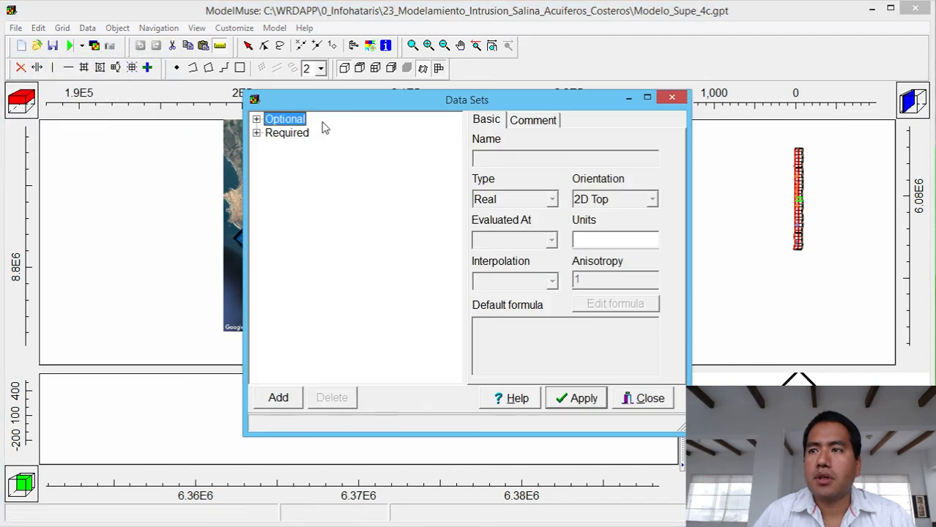
left_click(256, 133)
left_click(271, 146)
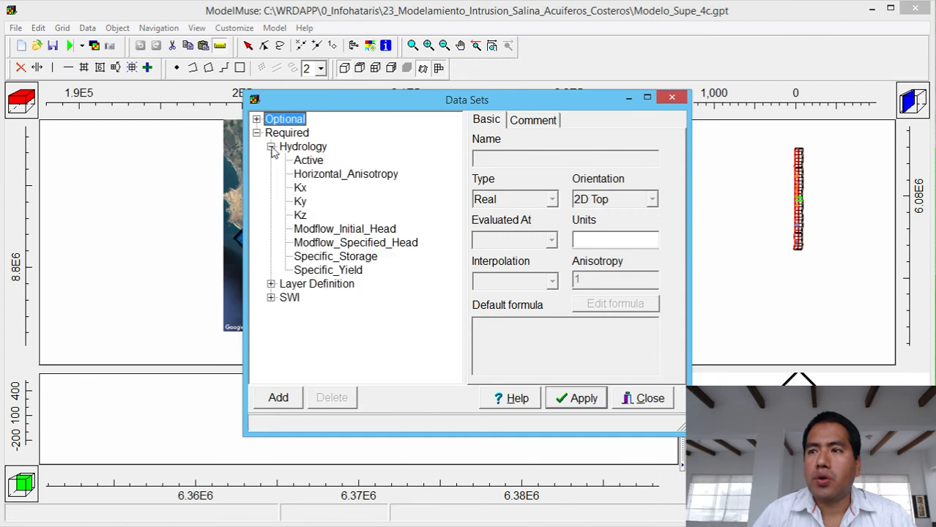
left_click(309, 150)
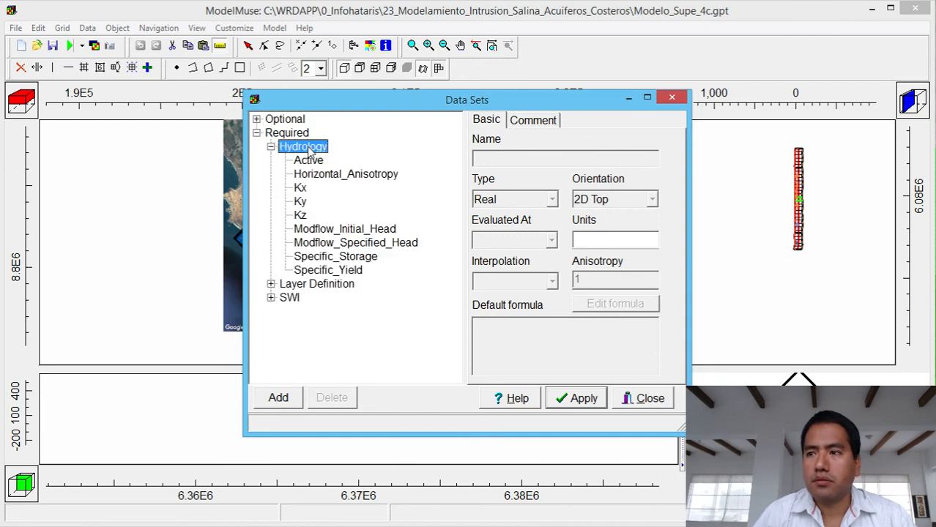
Check the default formulas of the Active, Kx, Ky, Kz and Modflow_Initial_Head data sets, moving the dialog clear of the model's top view.
left_click(322, 230)
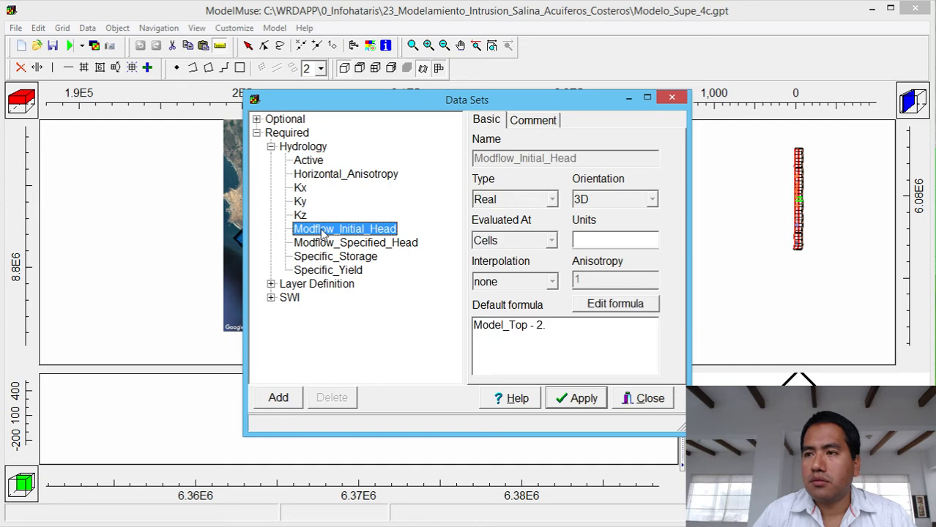
left_click(316, 165)
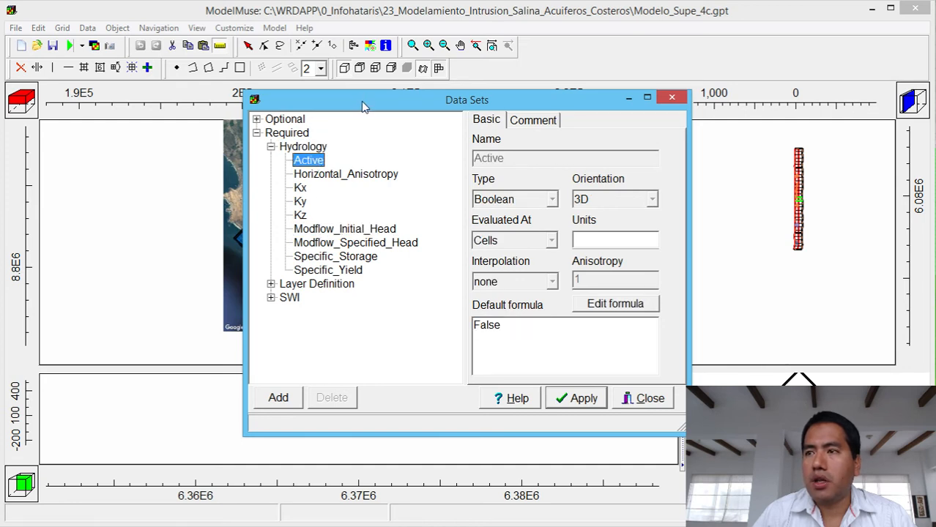
left_click_drag(363, 102, 545, 97)
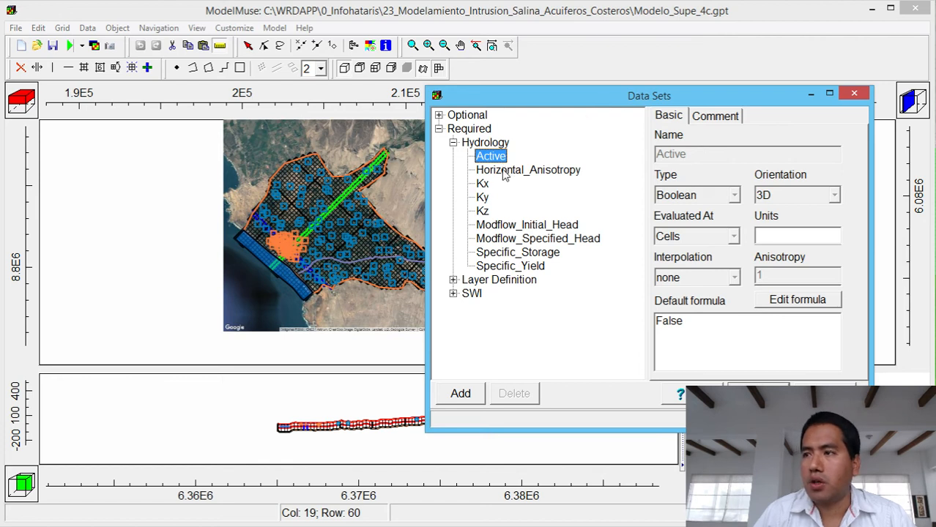
left_click(483, 184)
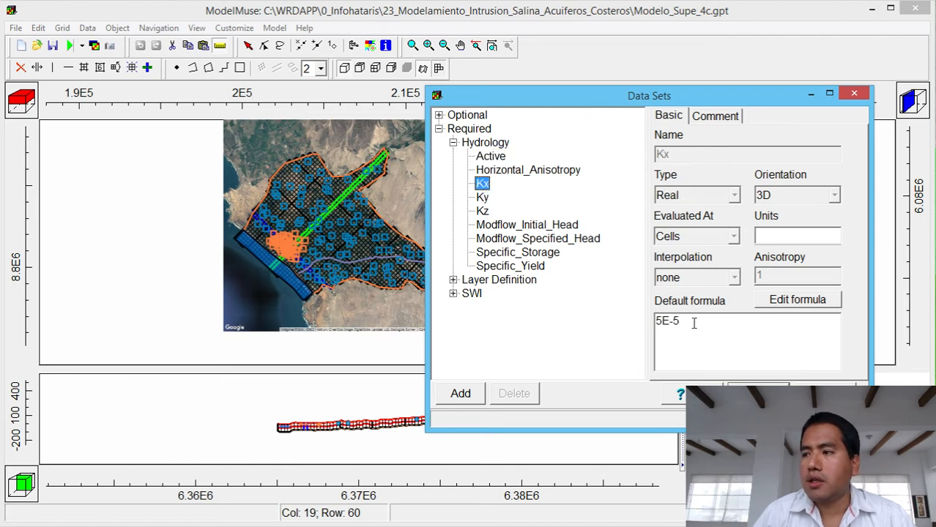
left_click_drag(693, 321, 664, 326)
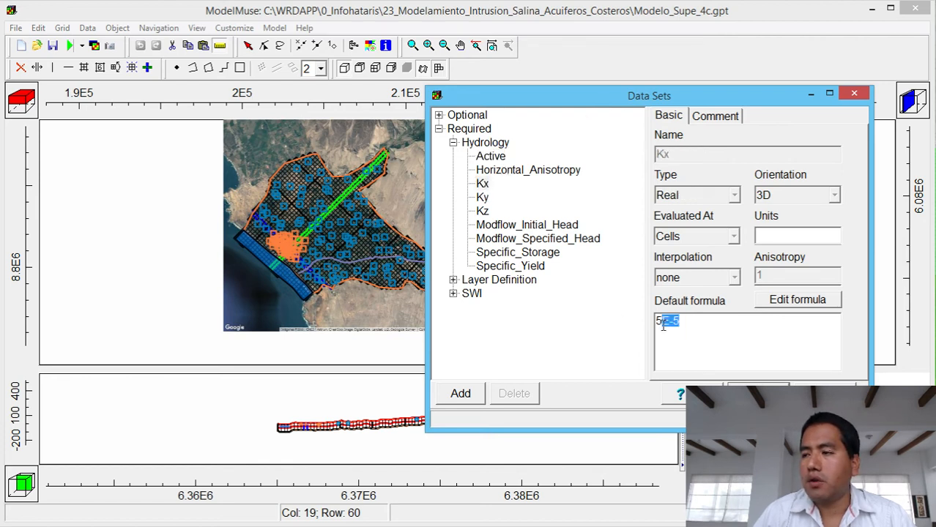
left_click(487, 198)
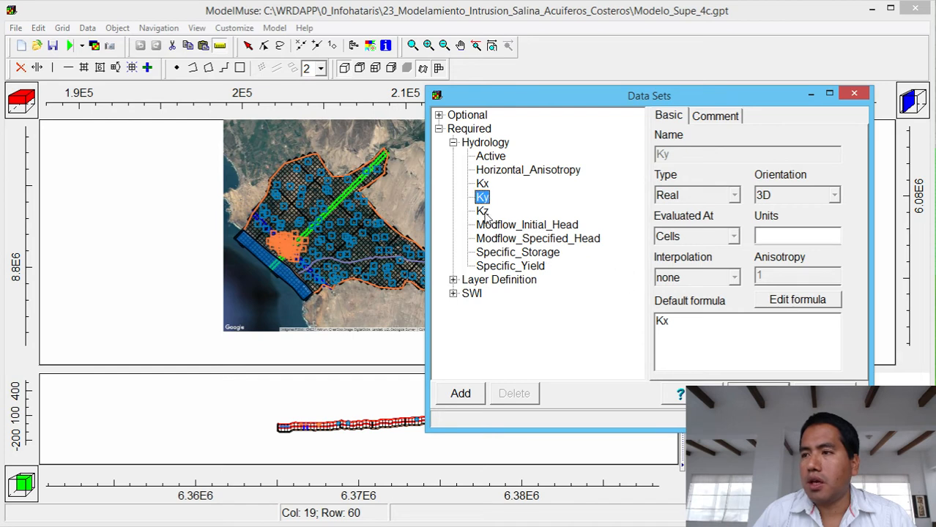
left_click(487, 212)
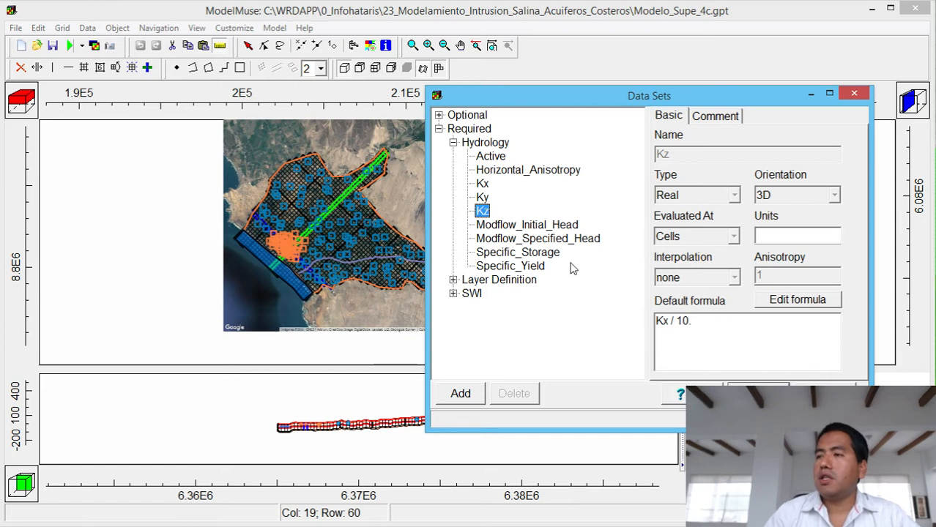
Review the default formulas of the Modflow_Initial_Head, Modflow_Specified_Head, Specific_Storage and Specific_Yield data sets.
left_click(569, 228)
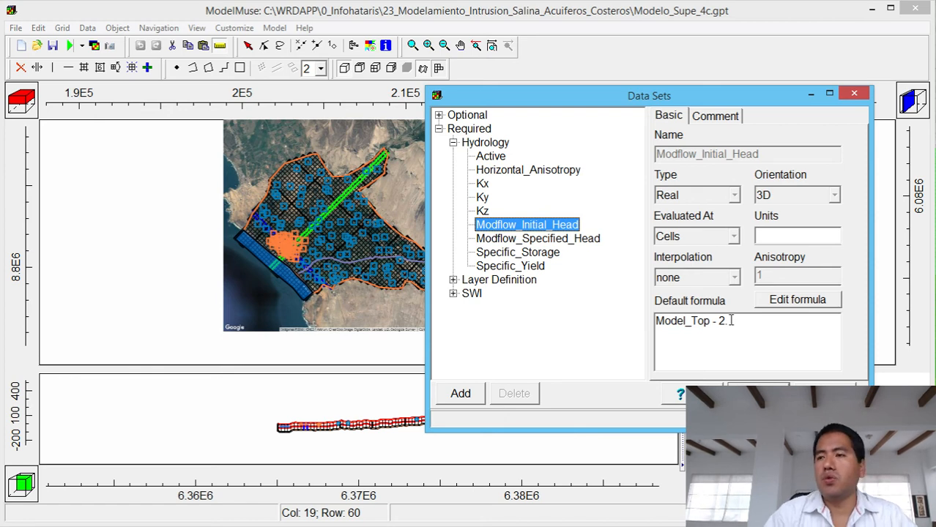
left_click(524, 240)
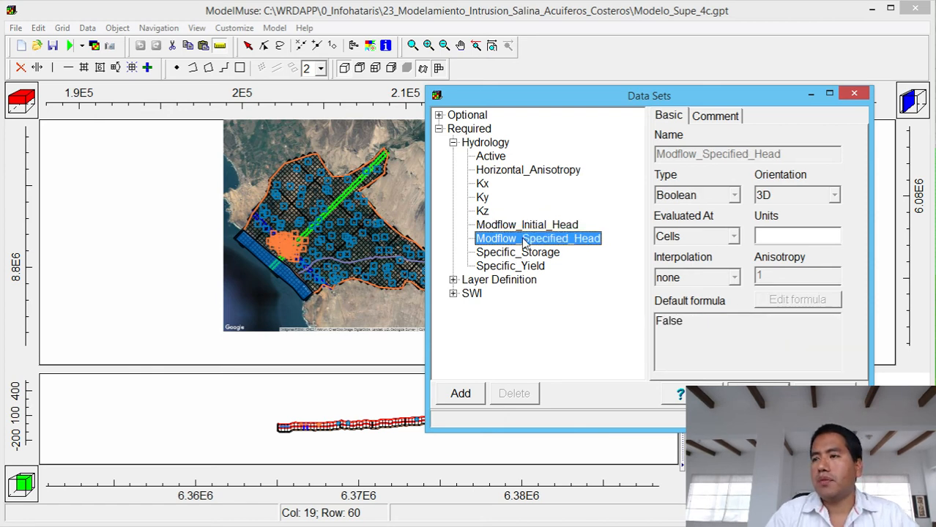
left_click(514, 256)
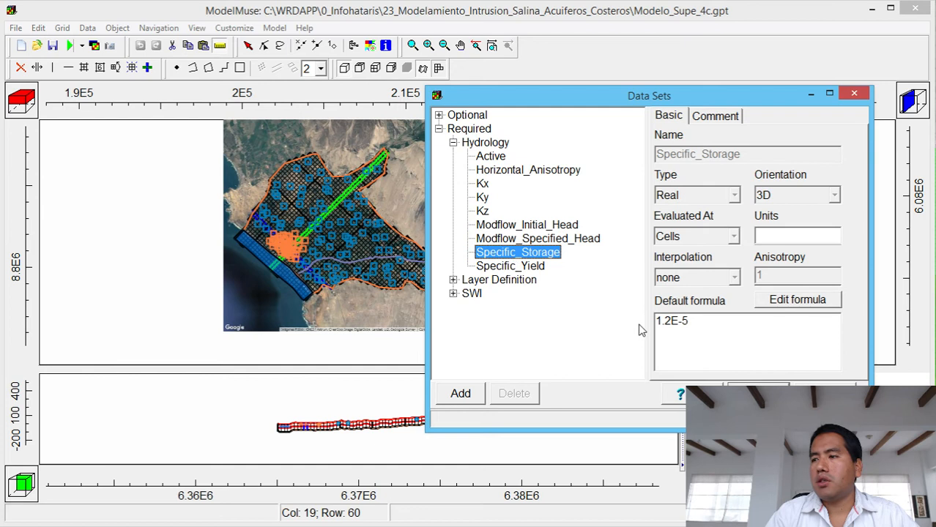
left_click_drag(701, 323, 645, 315)
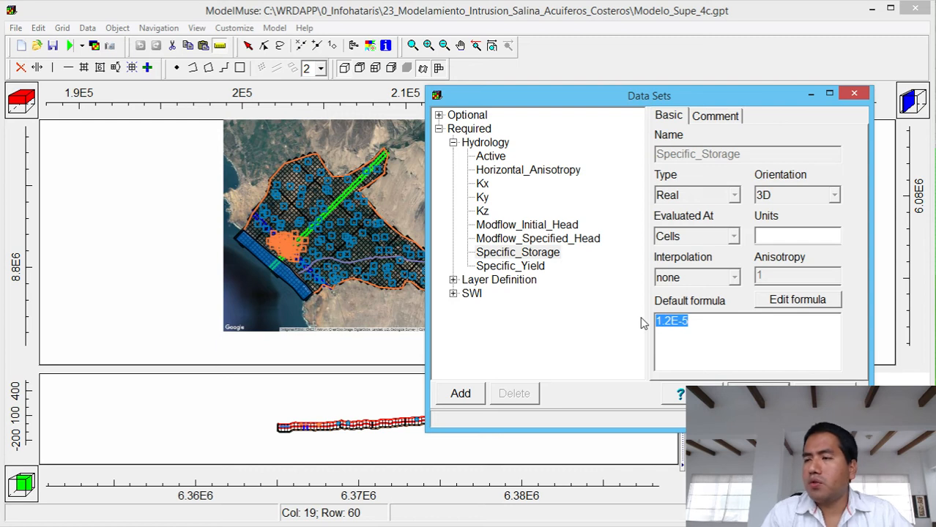
left_click(542, 268)
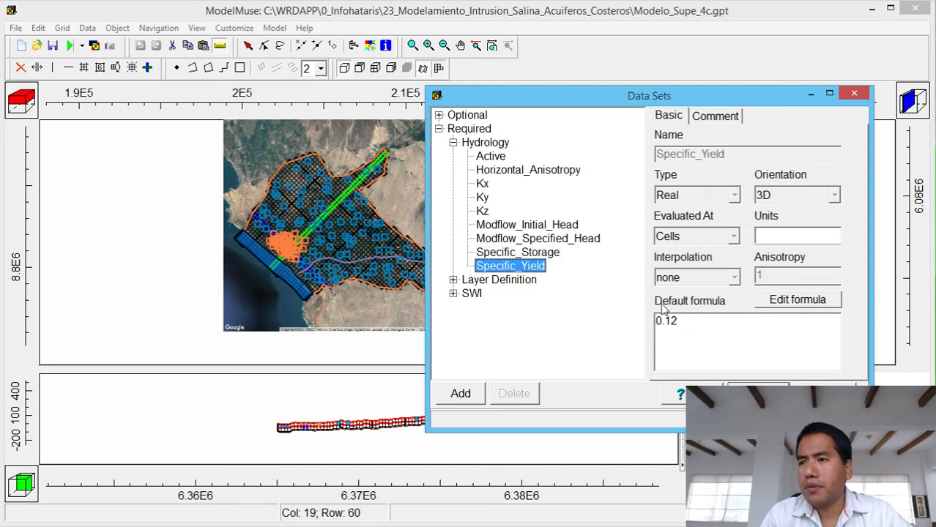
Review the SWI data sets Active_Surface_Elevation1, EffectivePorosity and SourceFluidDensityZone, and close the Data Sets dialog without changes.
left_click(453, 293)
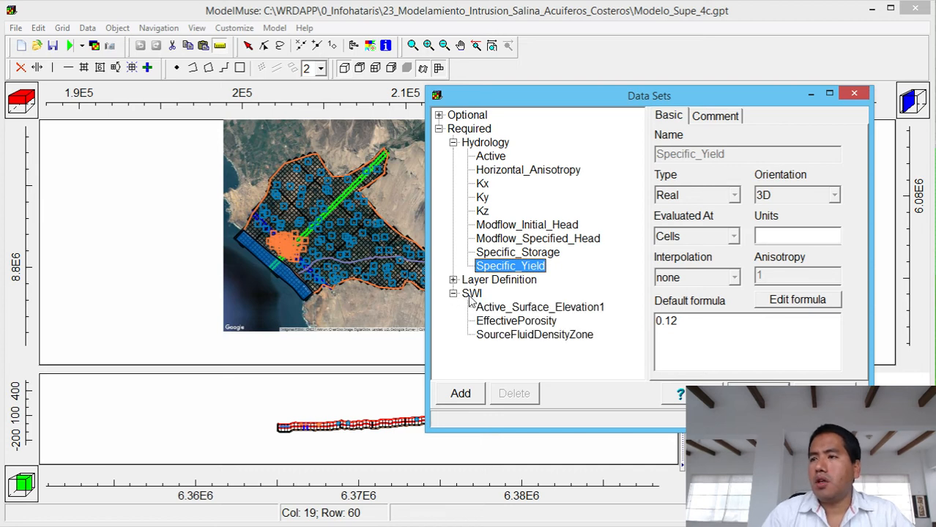
left_click(500, 308)
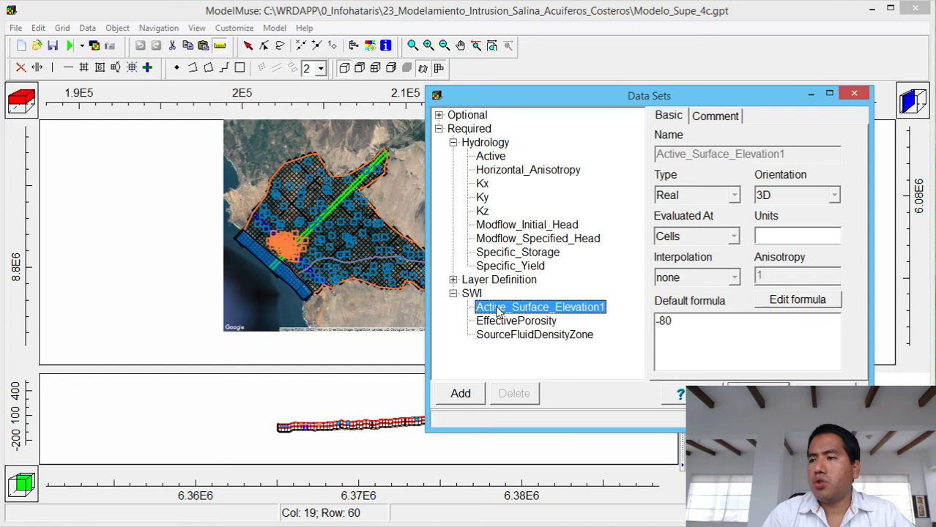
left_click(691, 320)
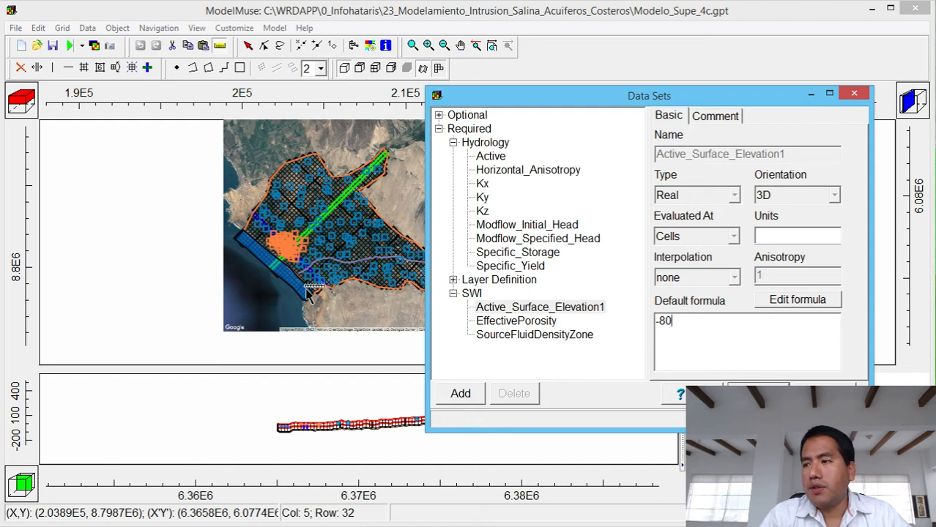
left_click(502, 326)
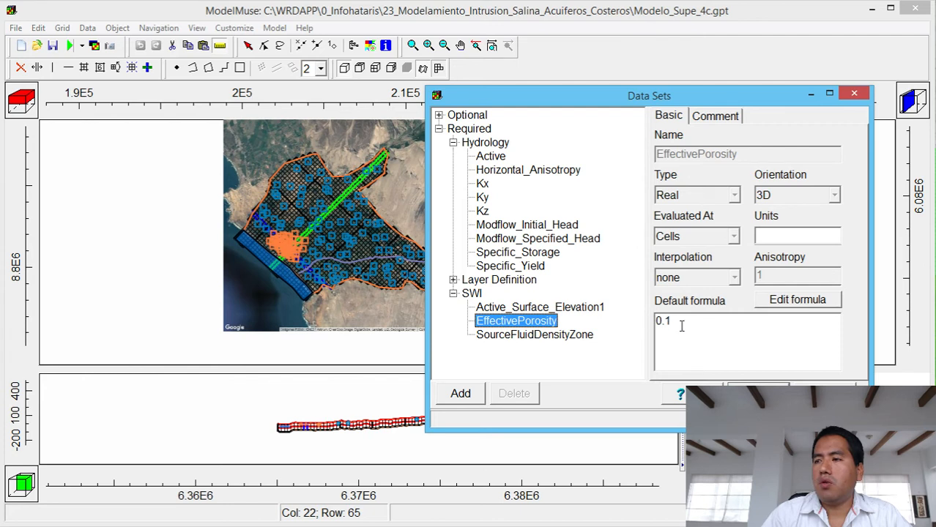
left_click(516, 336)
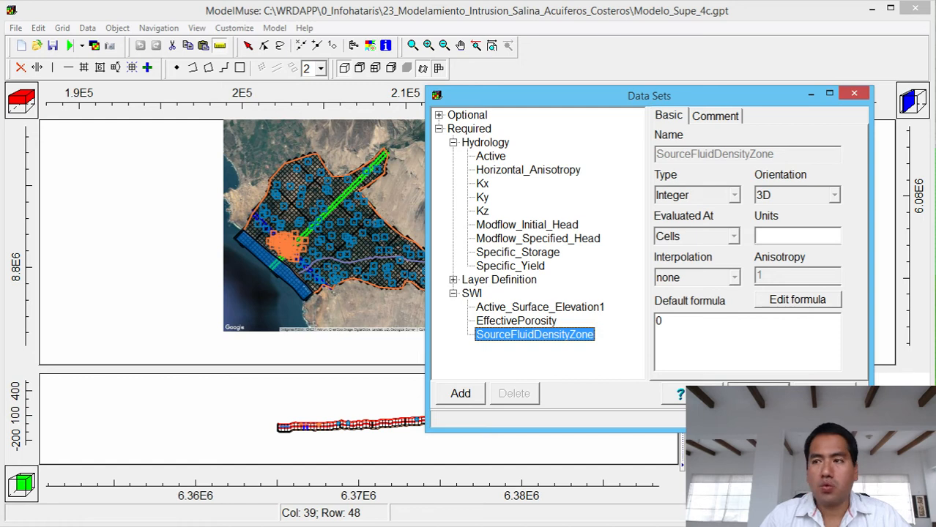
left_click(824, 393)
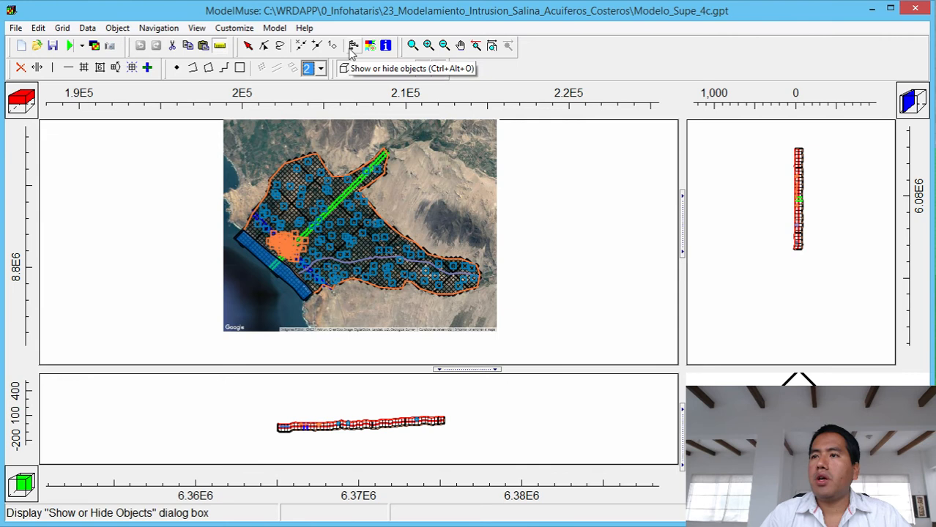
Examine the Well package pumping periods and rates of the blue Pozos_Out_AOI object, and close its properties without changes.
left_click(248, 47)
left_click(308, 194)
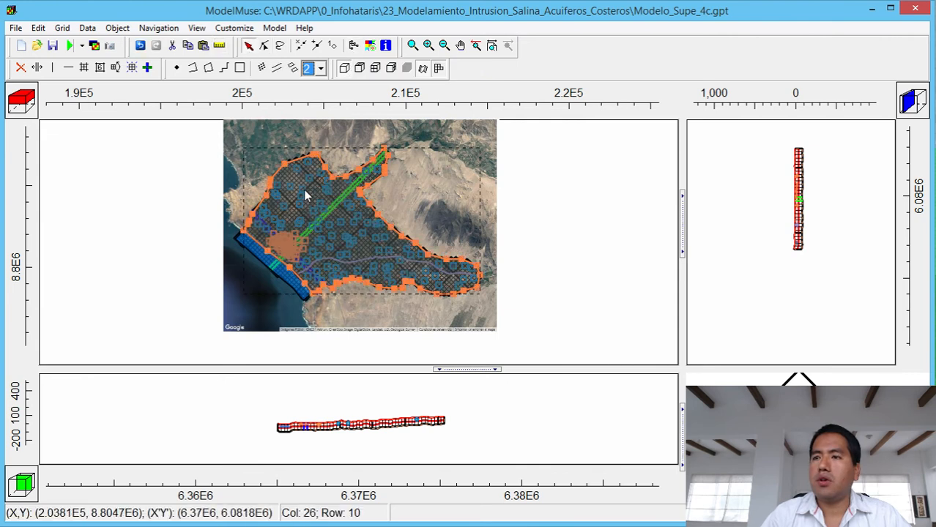
left_click(302, 145)
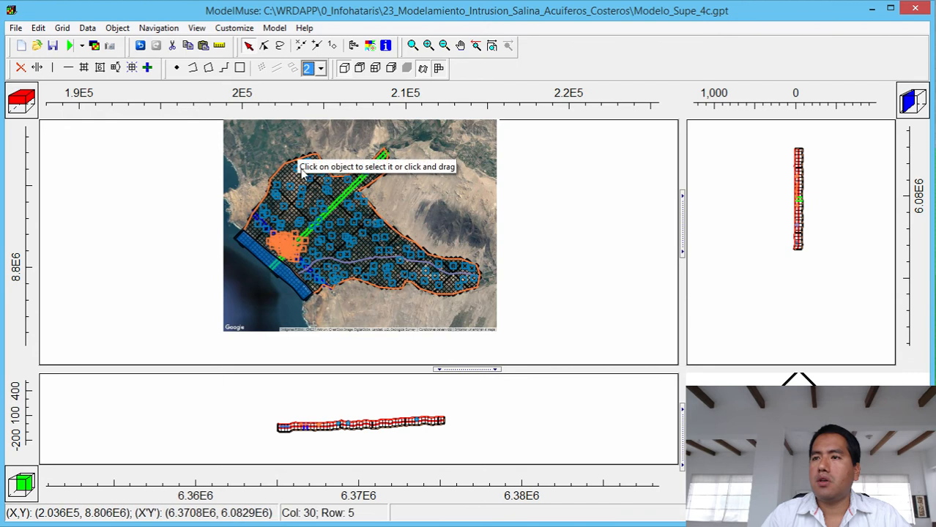
left_click(299, 169)
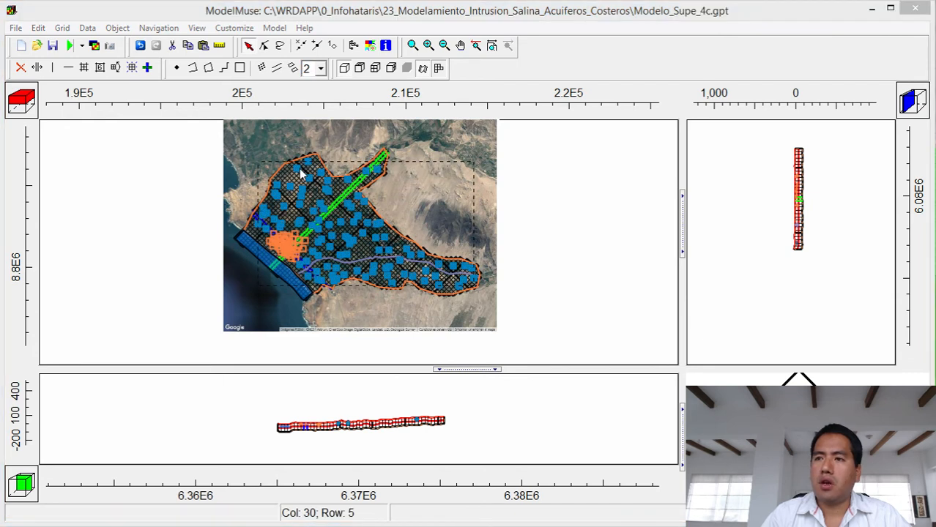
double_click(301, 172)
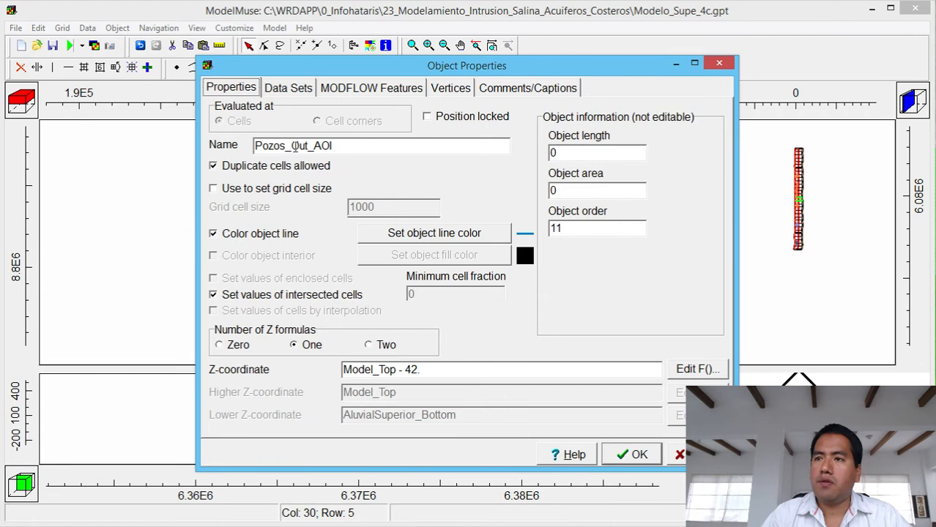
left_click(331, 89)
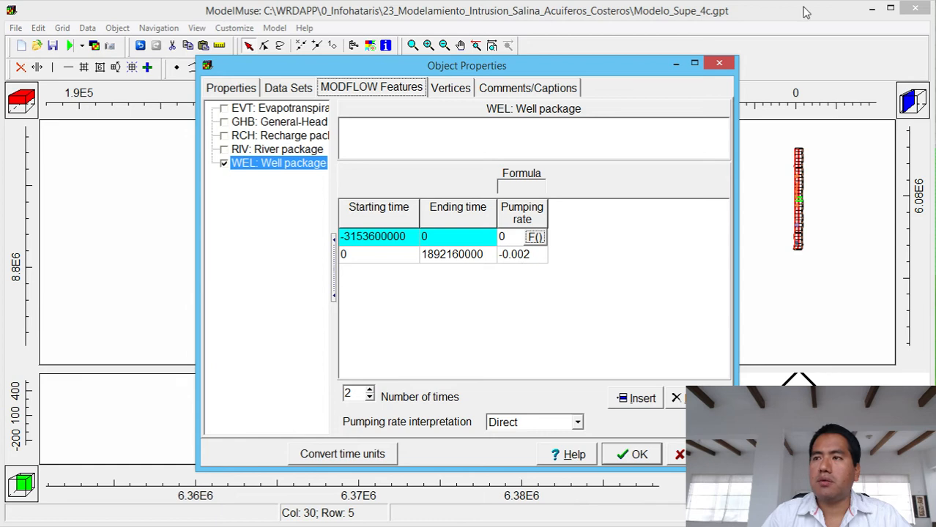
left_click(719, 64)
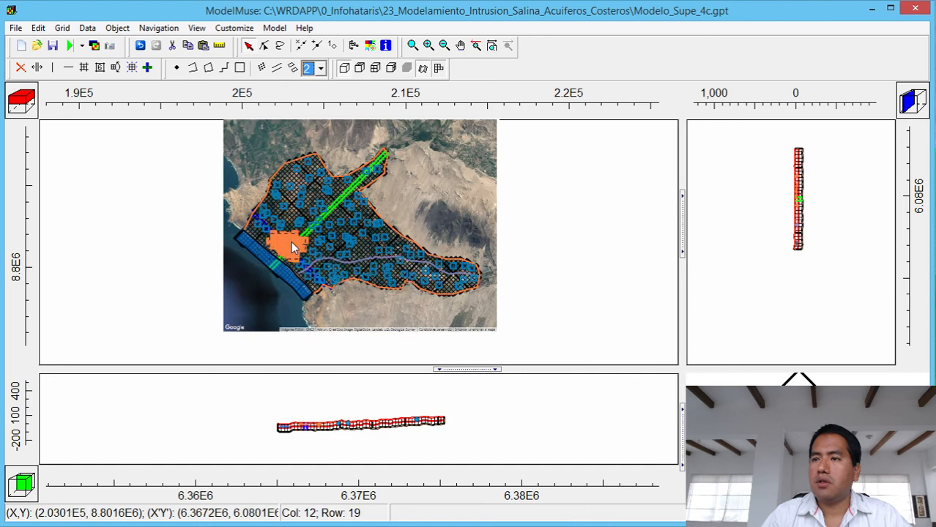
Examine the Well package pumping periods and rates of the orange well cluster near the coast, and close its properties without changes.
double_click(286, 241)
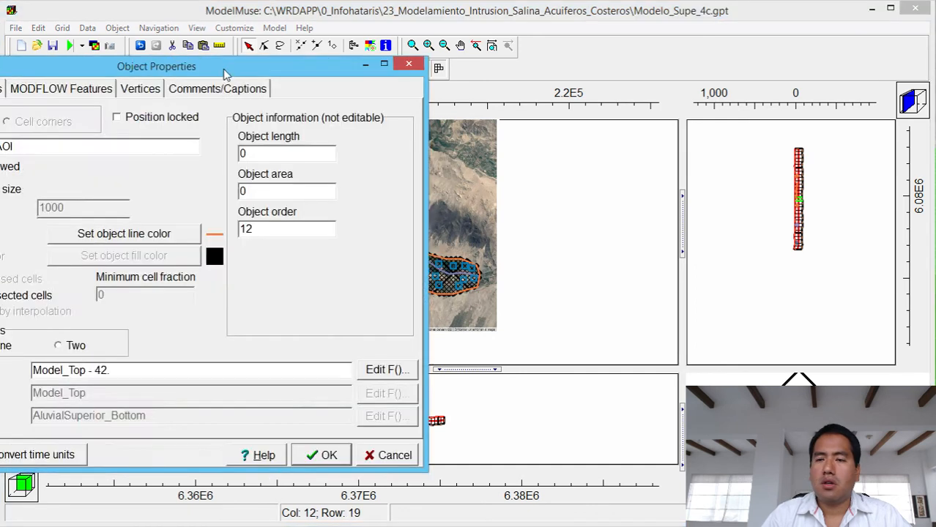
left_click_drag(226, 73, 431, 60)
left_click(278, 76)
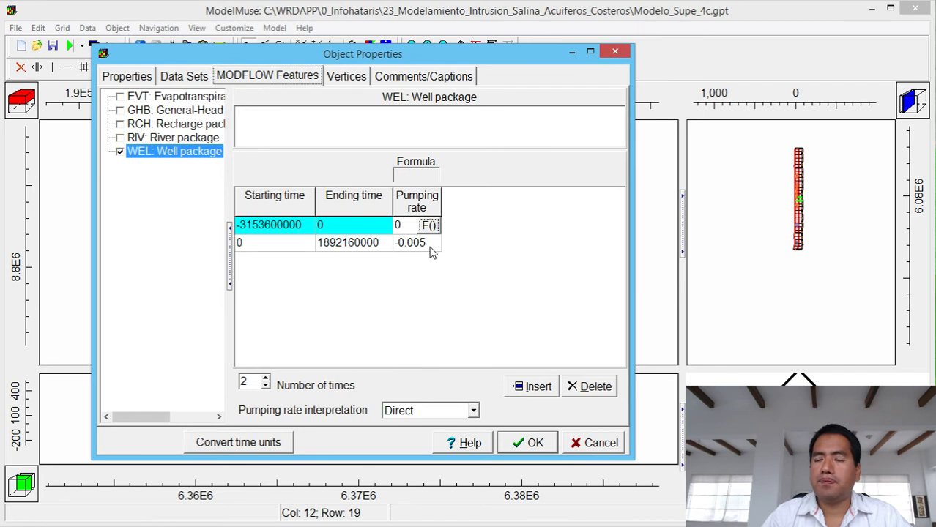
left_click(615, 53)
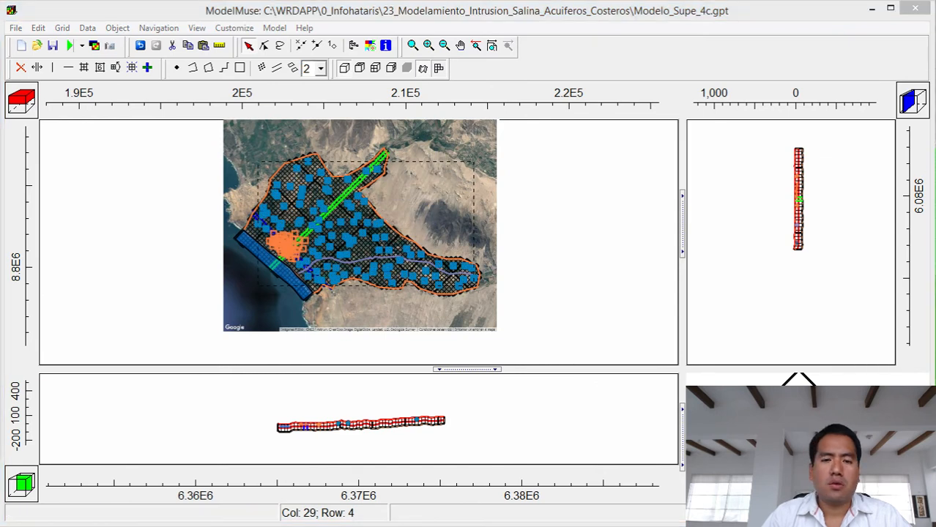
key("alt+Tab")
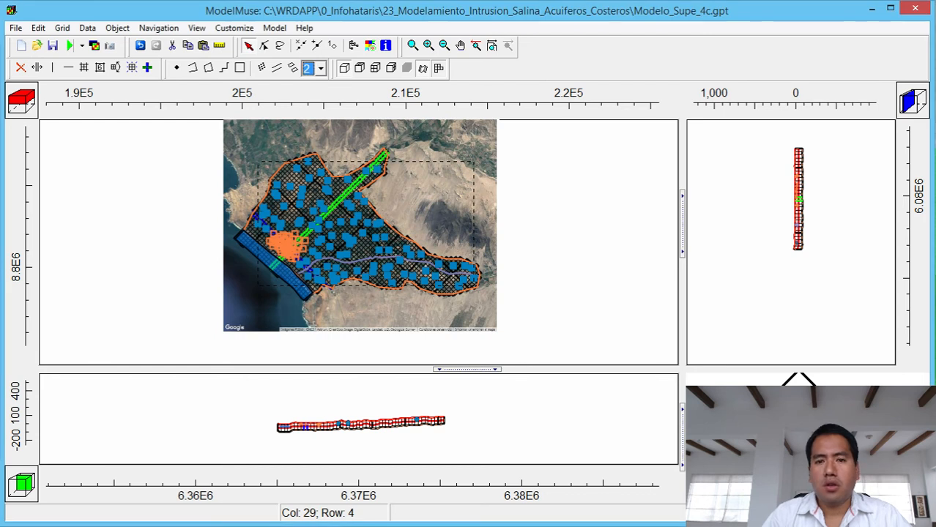
key("alt+Tab")
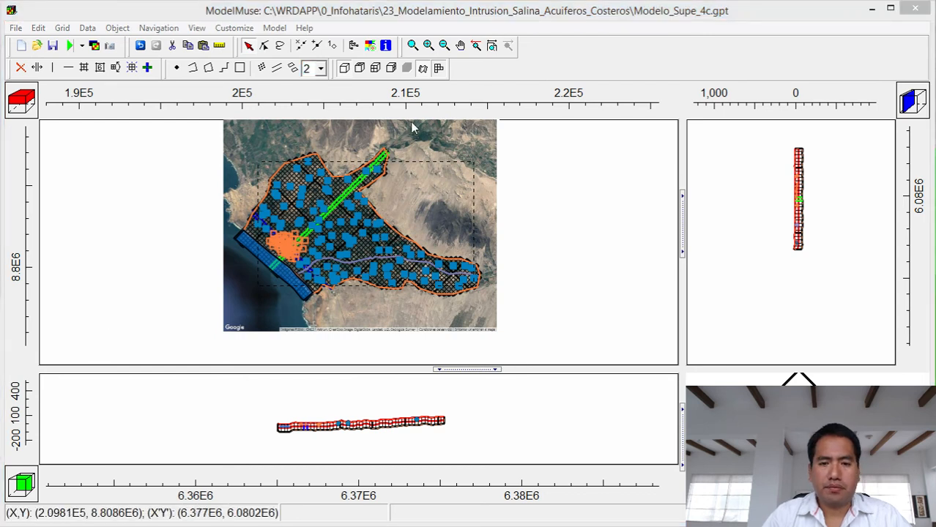
Examine the river stage, conductance and river bottom of the Rios1_1 object in the River package, and close its properties without changes.
left_click(362, 267)
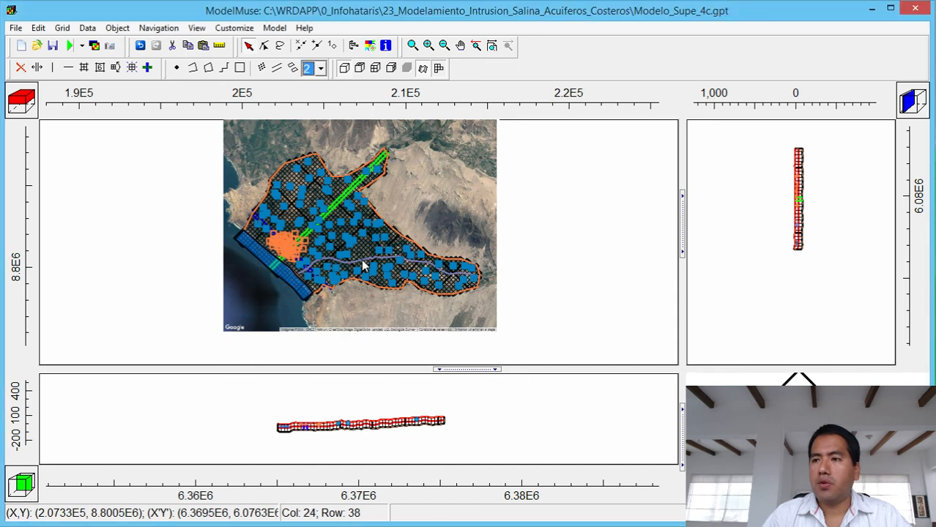
double_click(363, 266)
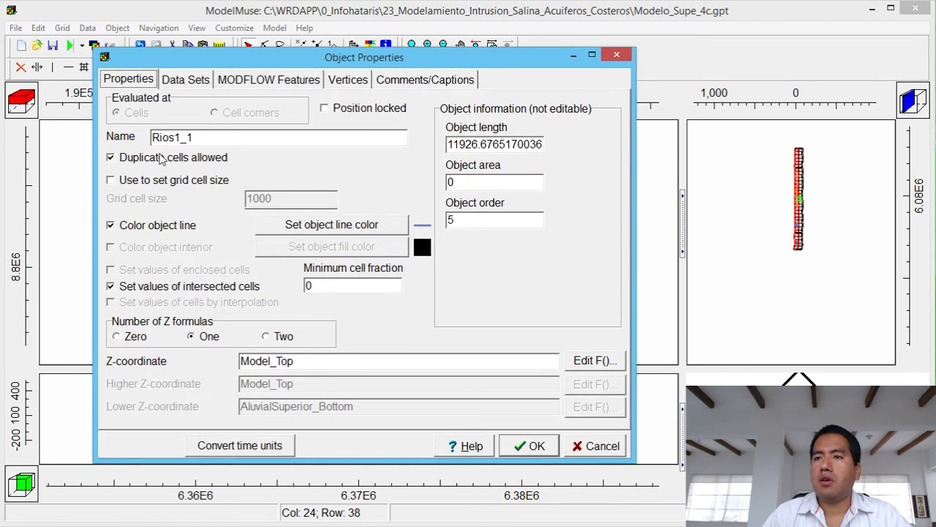
left_click(236, 81)
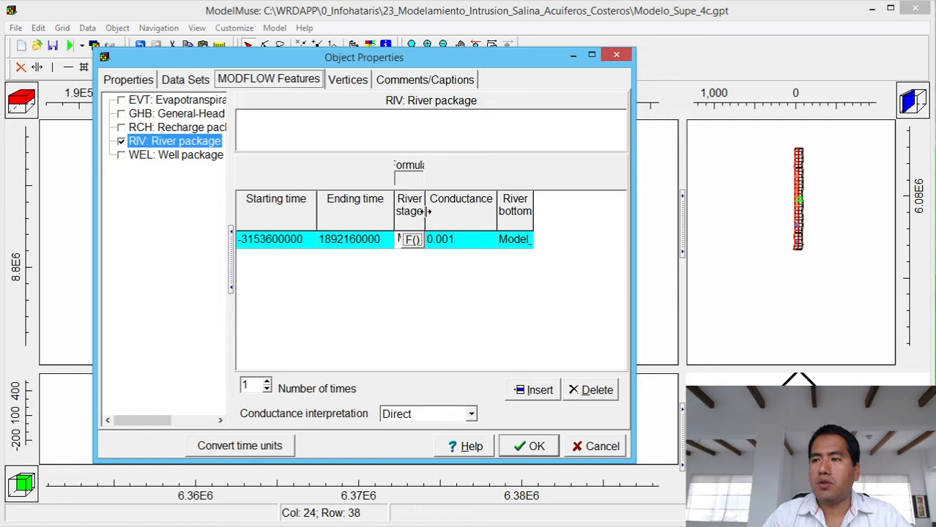
left_click_drag(423, 211, 486, 211)
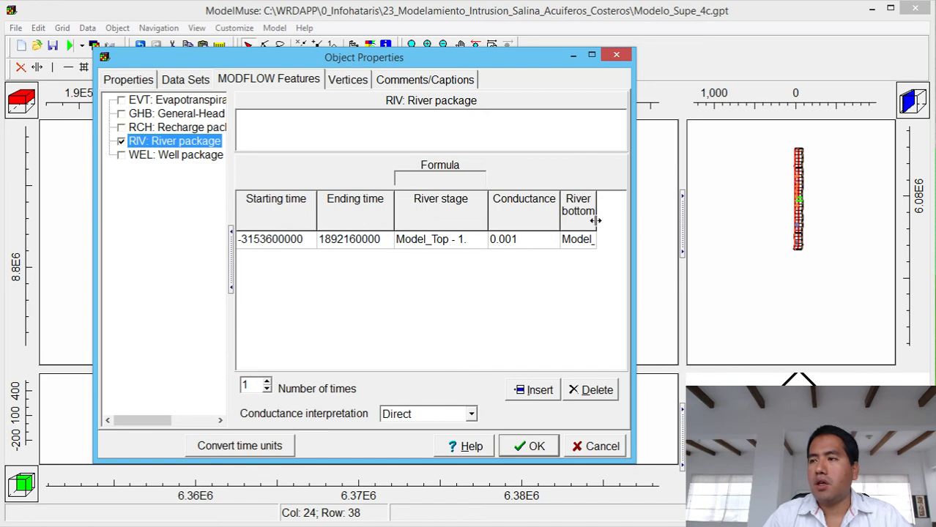
left_click_drag(596, 220, 796, 253)
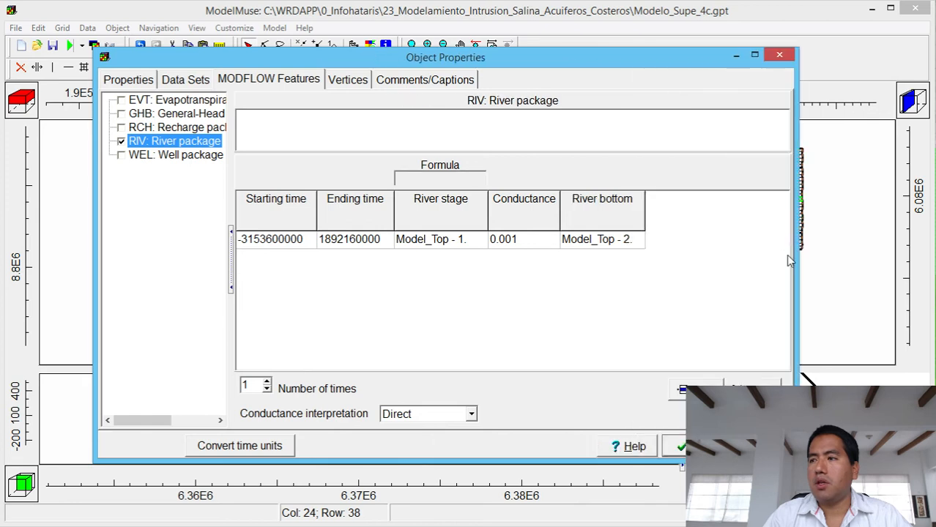
left_click(780, 55)
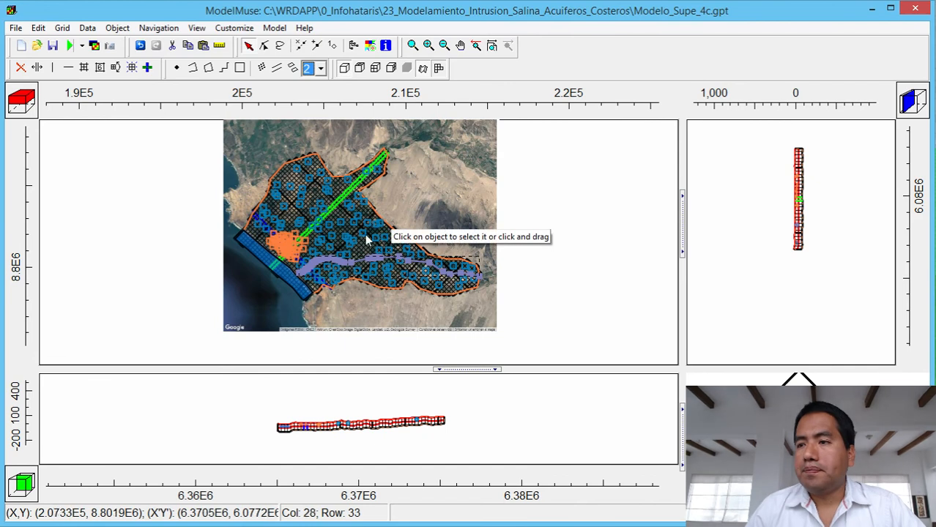
Show the RCHyEVT_ValleSupe object of the Recharge package through the object visibility list.
left_click(334, 181)
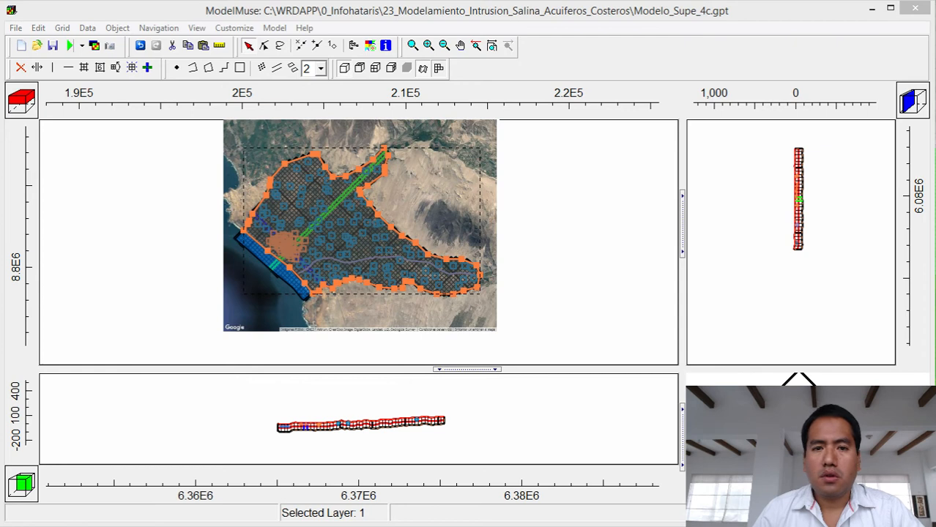
left_click_drag(735, 118, 740, 77)
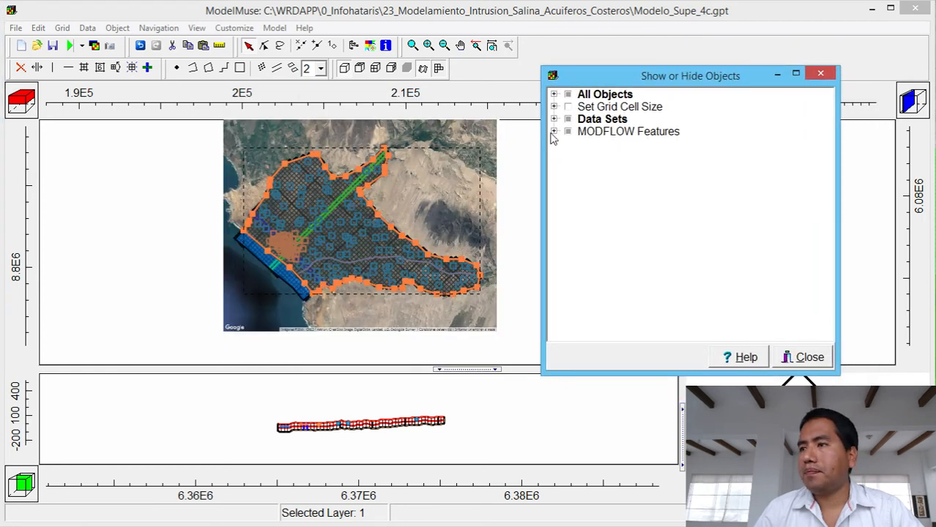
left_click(554, 132)
left_click(566, 168)
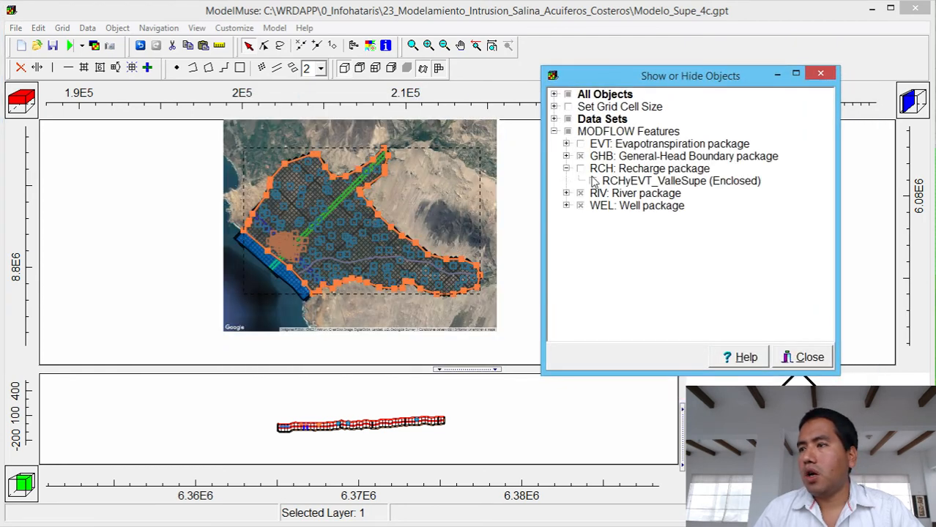
left_click(593, 181)
Examine the evapotranspiration and recharge periods and rates of the RCHyEVT_ValleSupe object, and close its properties without changes.
left_click(615, 185)
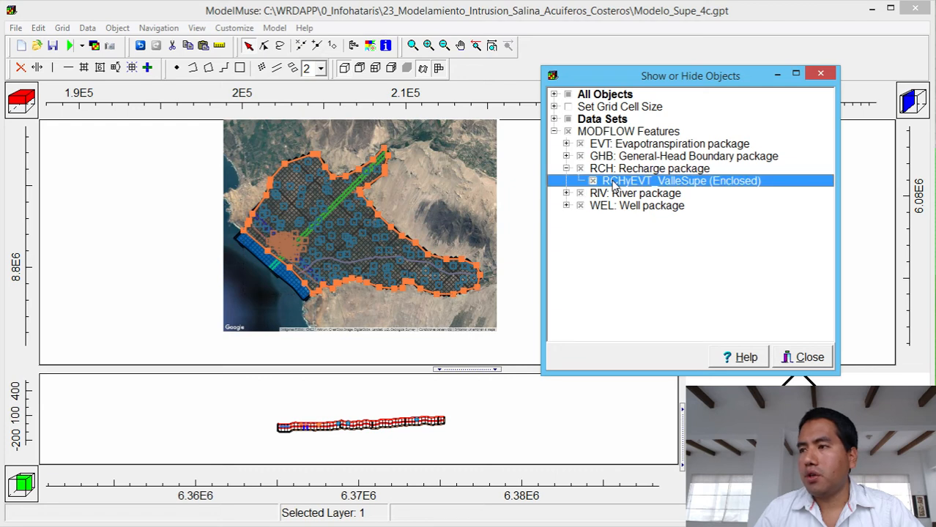
double_click(613, 184)
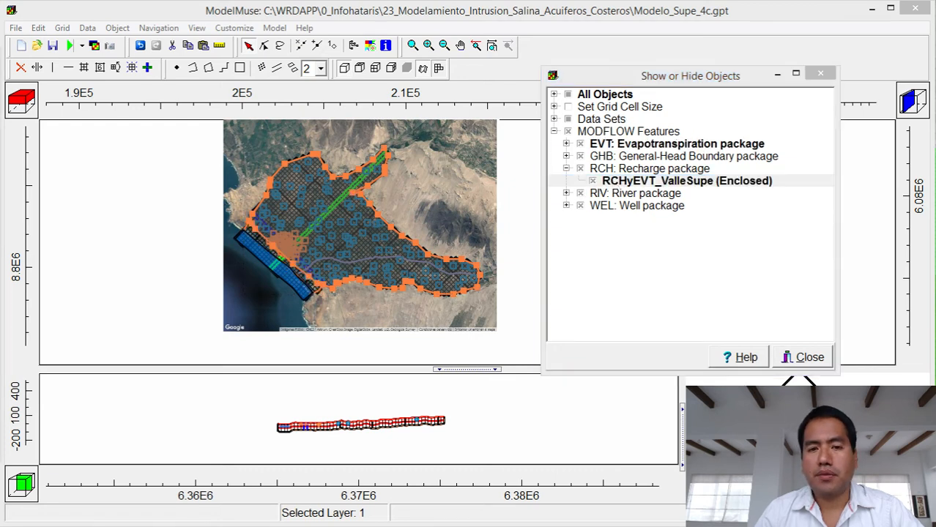
left_click_drag(306, 108, 675, 81)
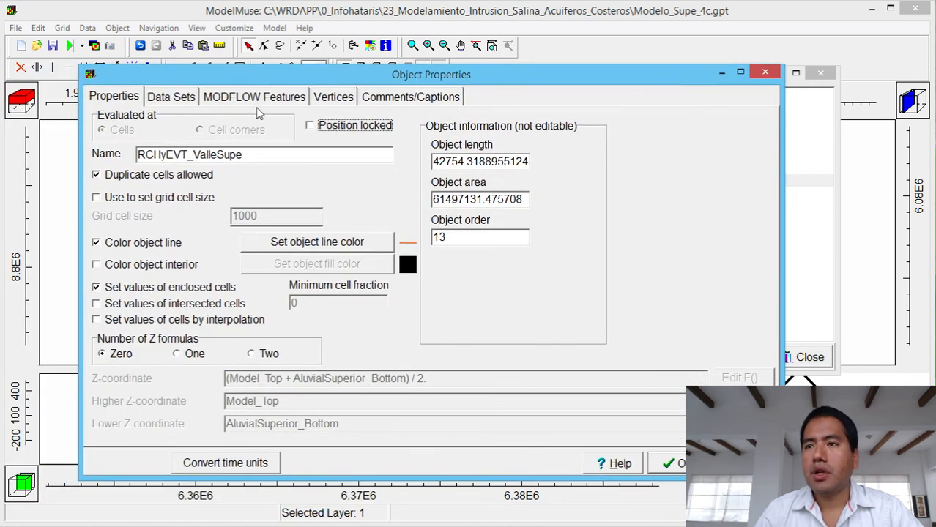
left_click(234, 99)
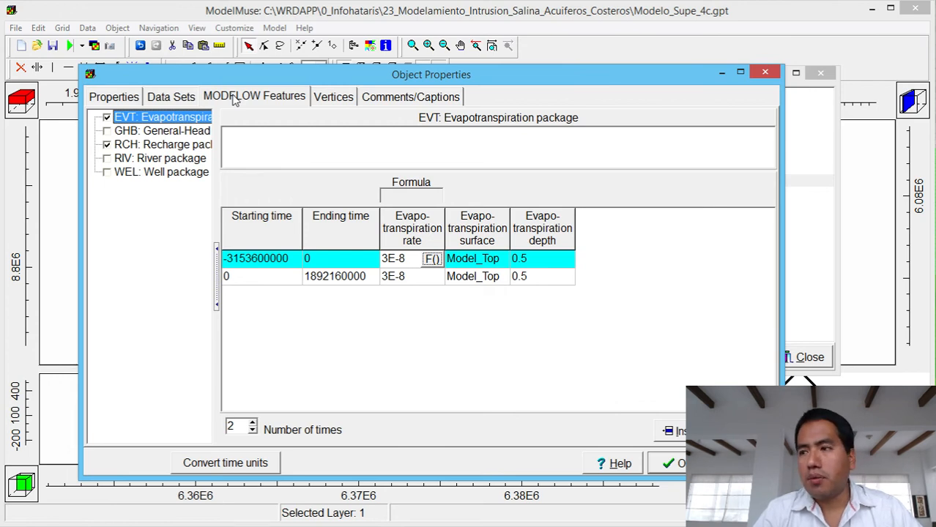
left_click(150, 145)
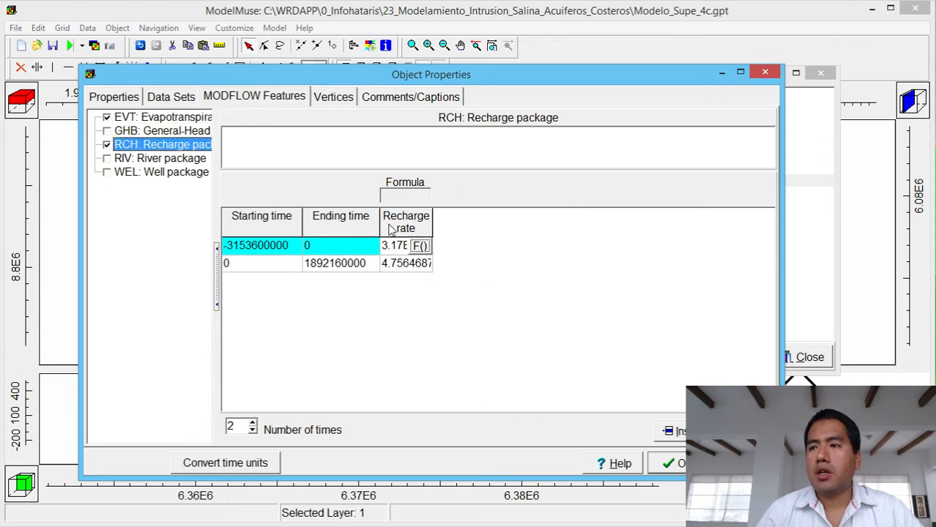
left_click_drag(433, 218, 603, 219)
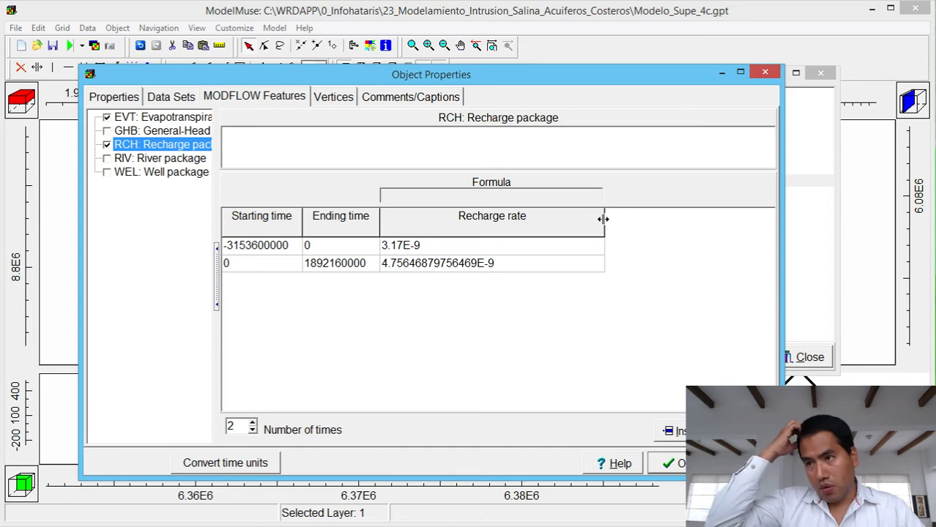
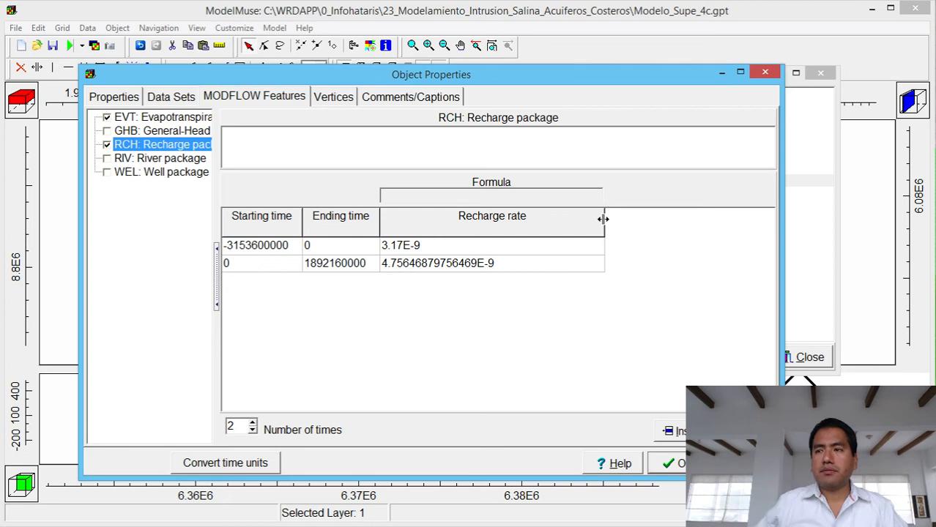
left_click(765, 72)
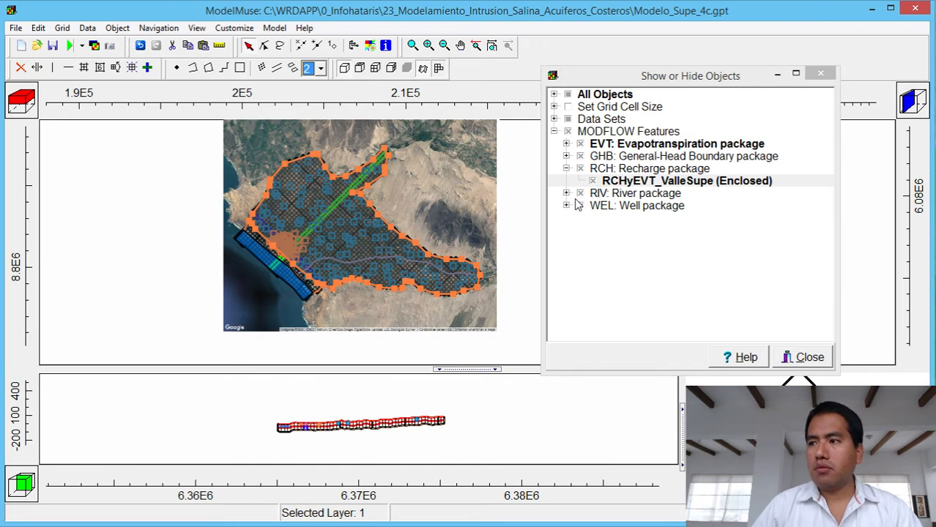
Examine the Active_Surface_Elevation1 formula, MODFLOW features and general properties of the GHB_ActiveSurface object at the coast, and close without changes.
left_click(255, 251)
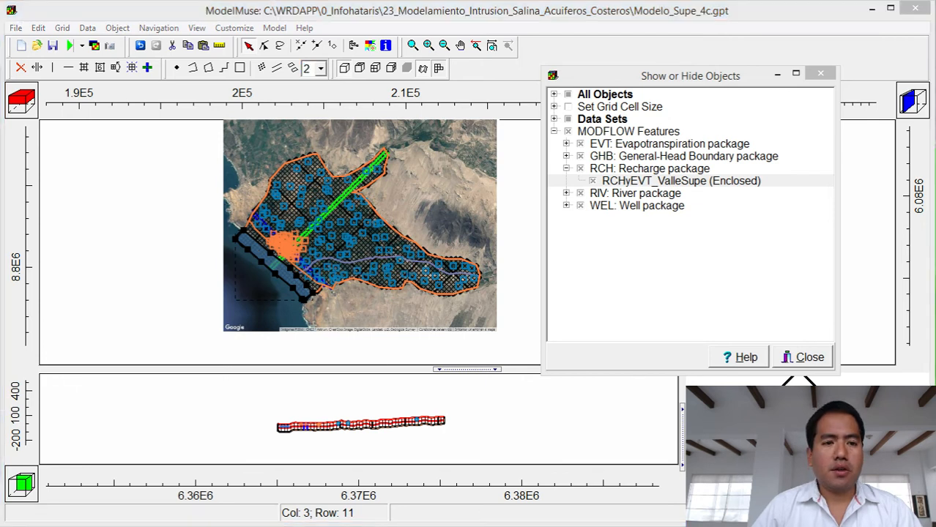
left_click_drag(0, 92, 257, 76)
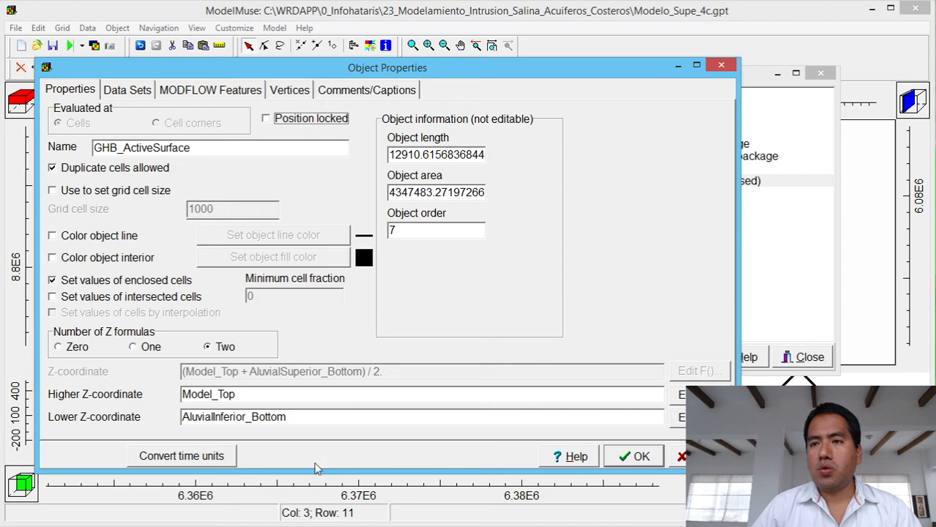
left_click(144, 93)
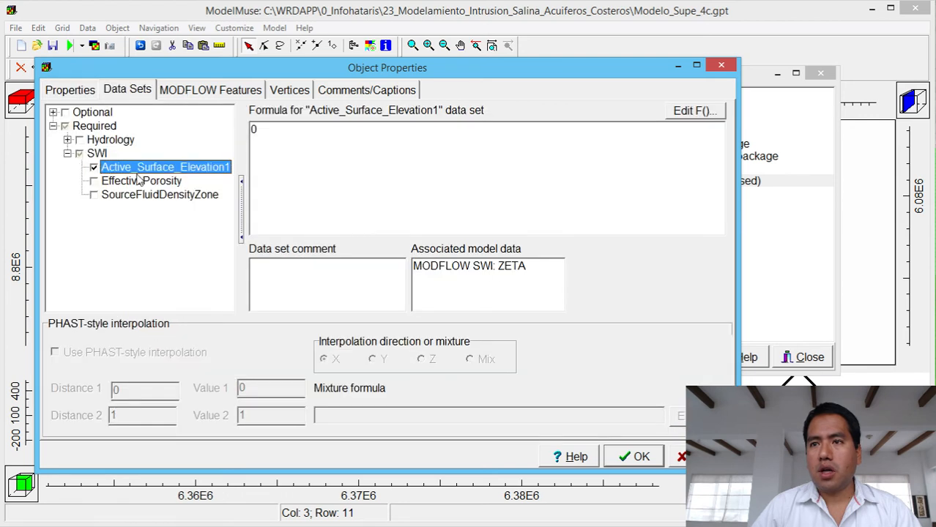
double_click(253, 130)
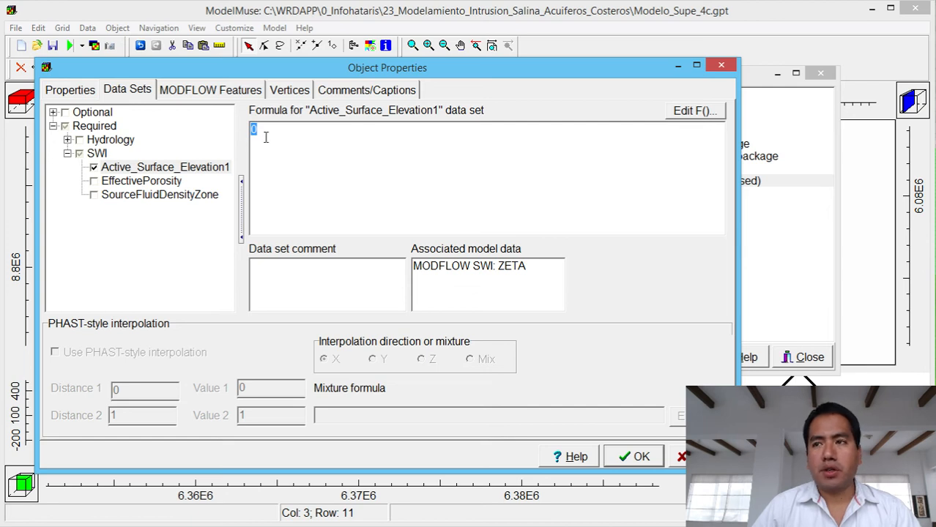
left_click(220, 97)
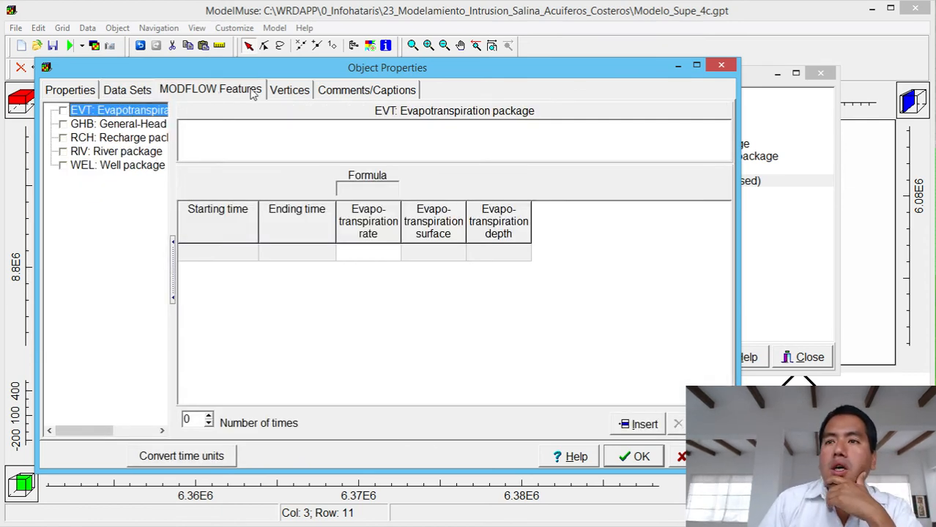
left_click(123, 89)
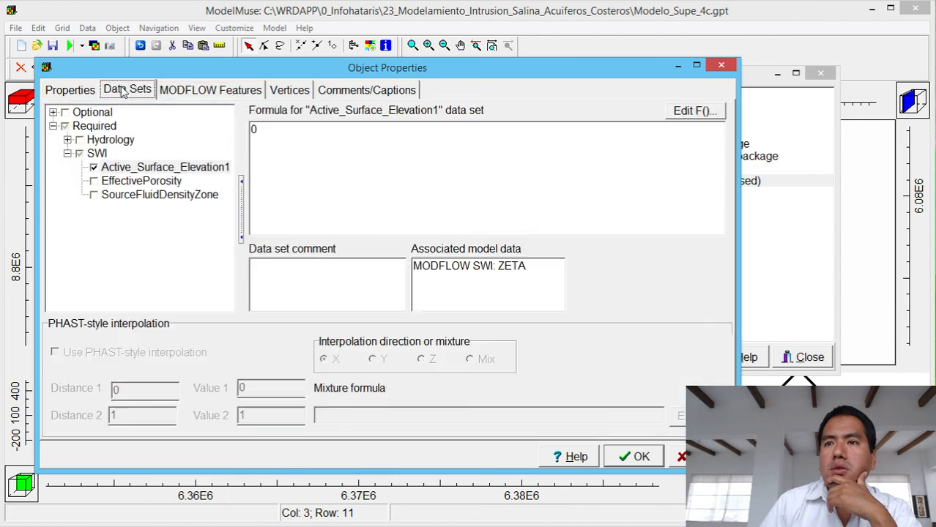
left_click(74, 91)
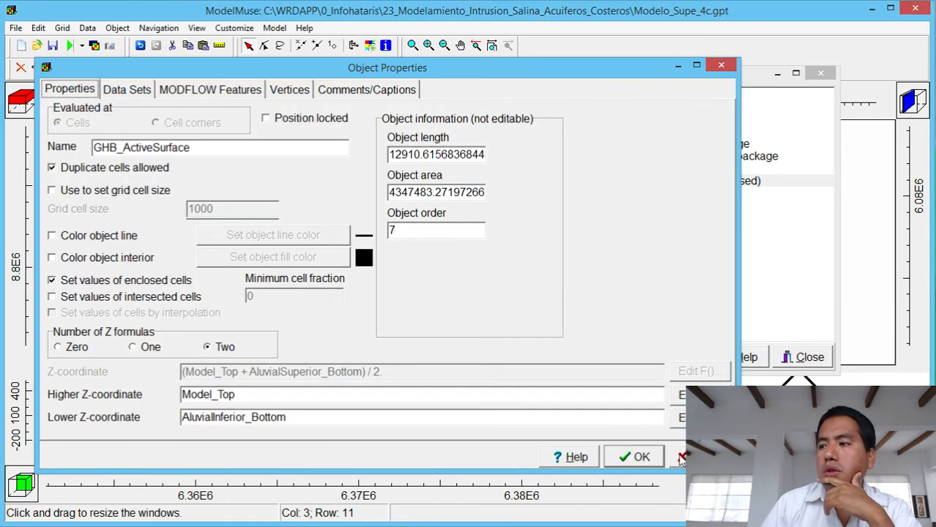
left_click(722, 67)
Examine GHB_Mar's initial head and SourceFluidDensityZone formulas and its General-Head Boundary values, and close its properties and the object visibility list.
left_click(565, 156)
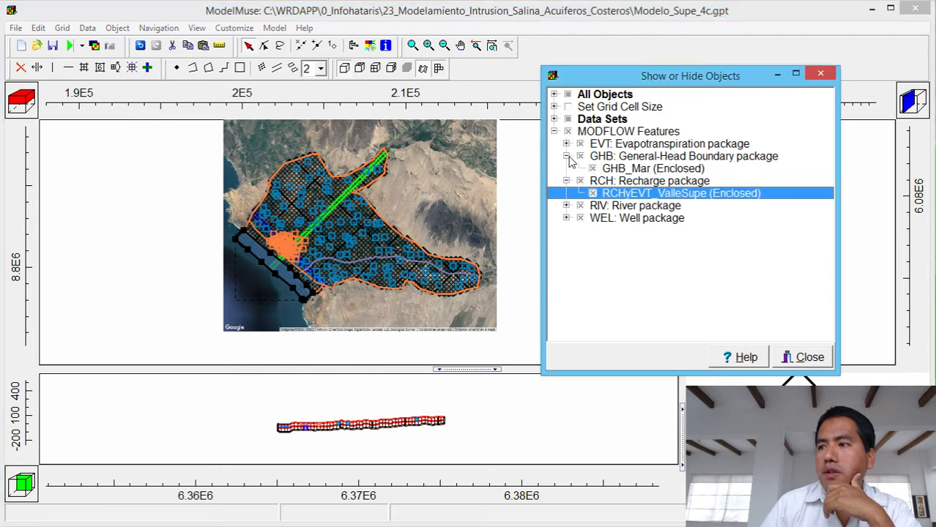
left_click(595, 160)
left_click(621, 170)
left_click(620, 170)
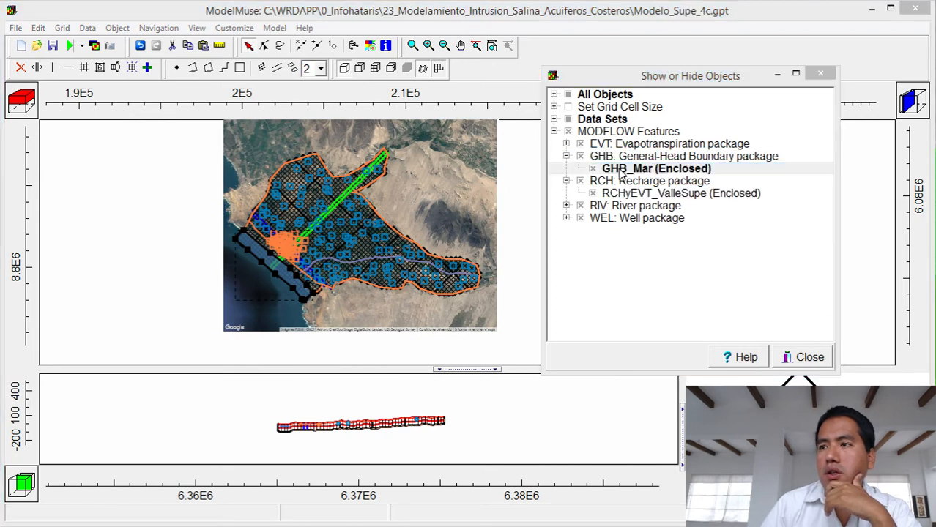
left_click_drag(0, 208, 529, 102)
left_click(195, 122)
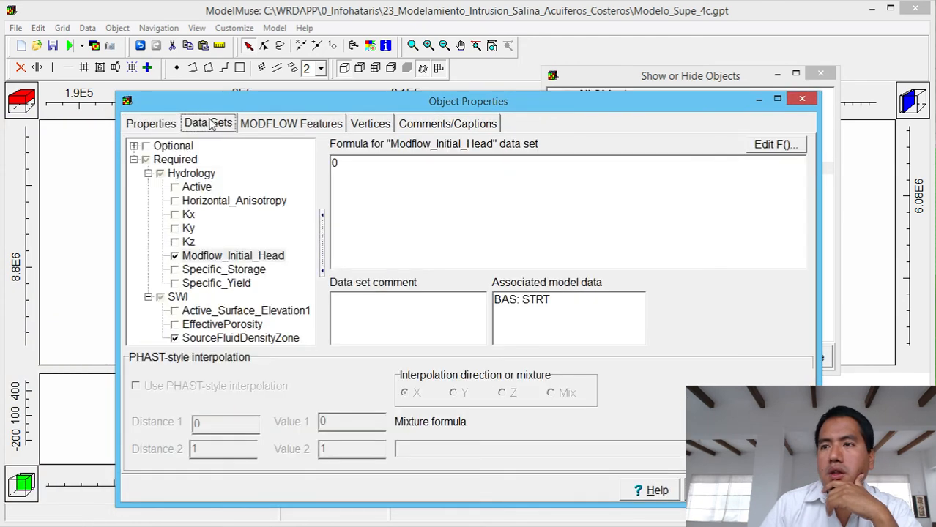
left_click(244, 258)
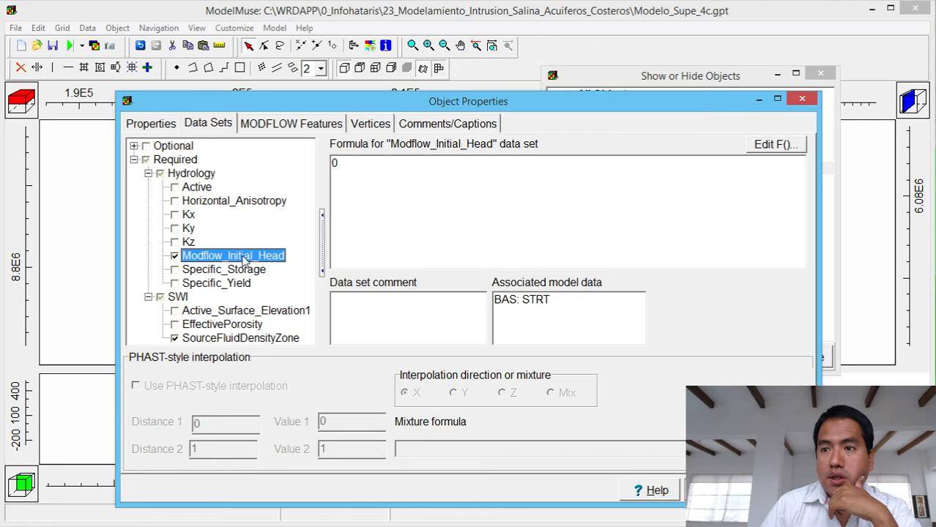
left_click(240, 339)
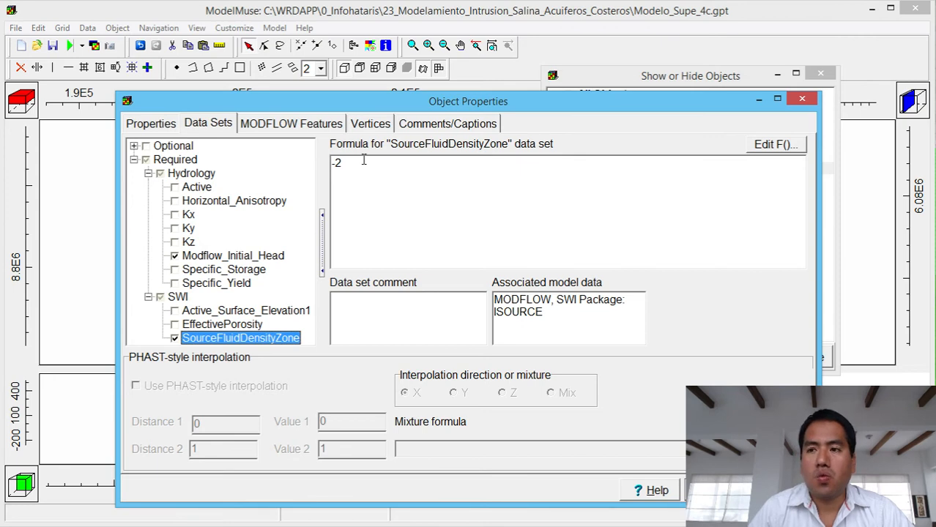
left_click(319, 125)
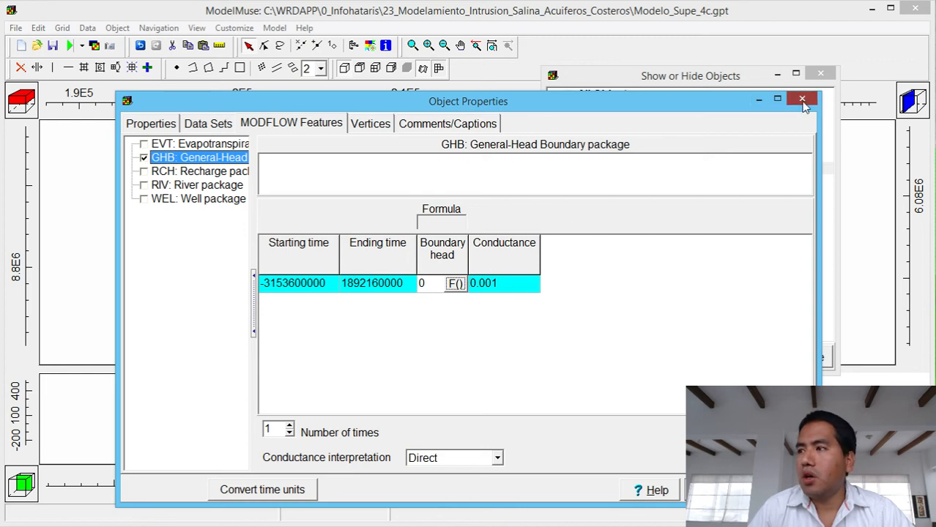
key("Escape")
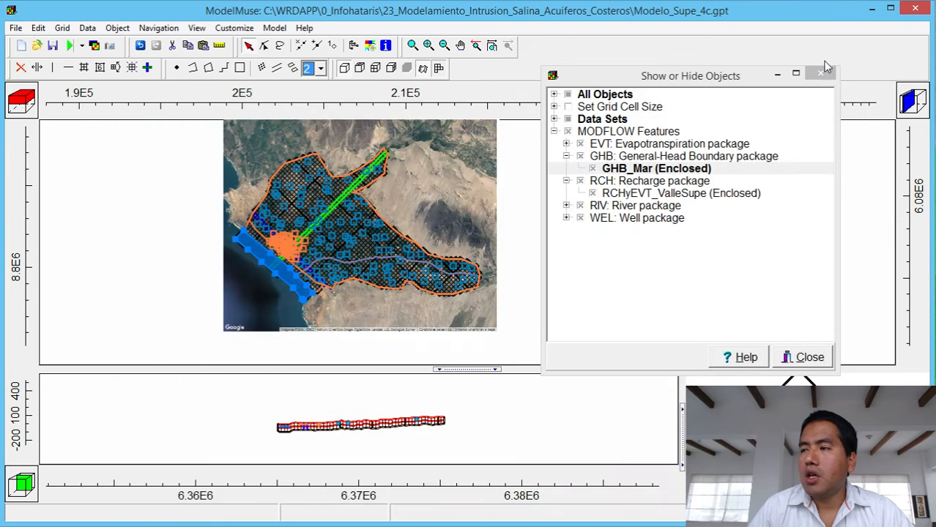
left_click(820, 74)
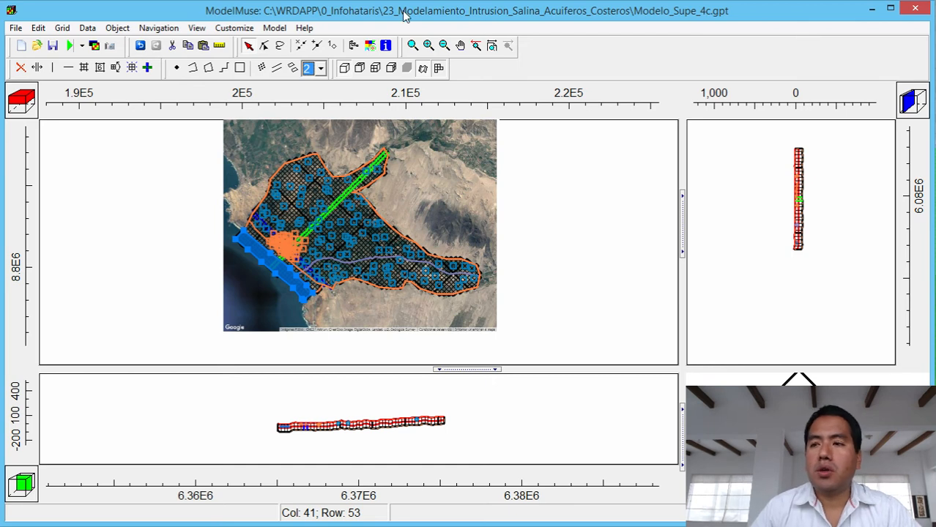
left_click(282, 30)
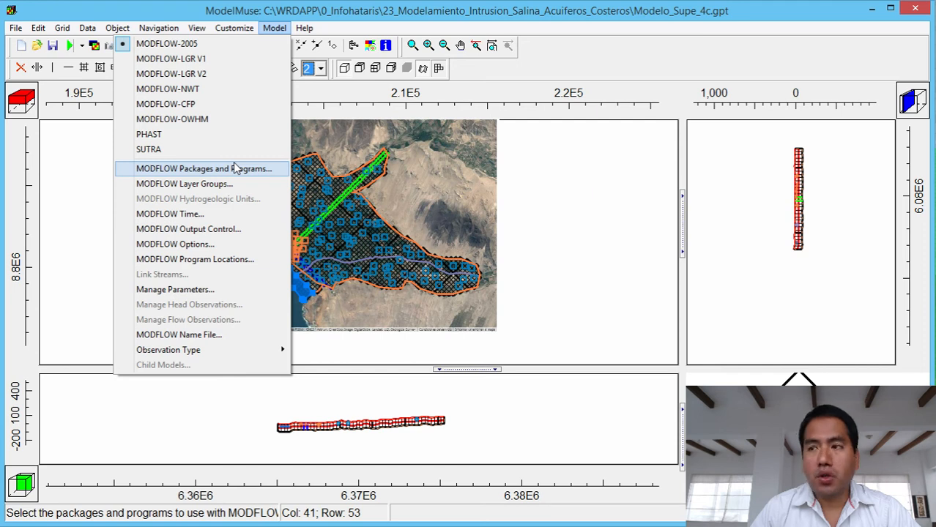
left_click(91, 199)
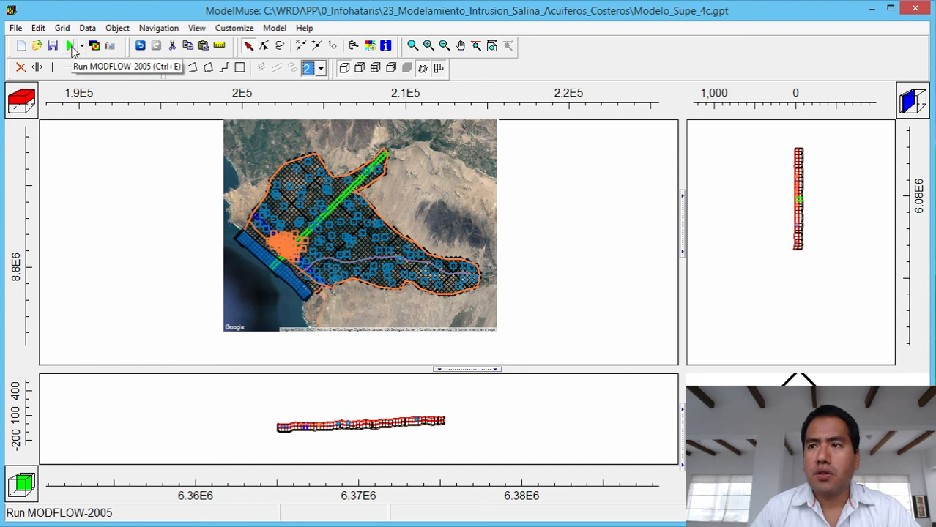
Run MODFLOW-2005 with the input files saved as Modelo_Supe_4c.nam, replacing the existing file, and close ModelMonitor once the run finishes.
left_click(71, 46)
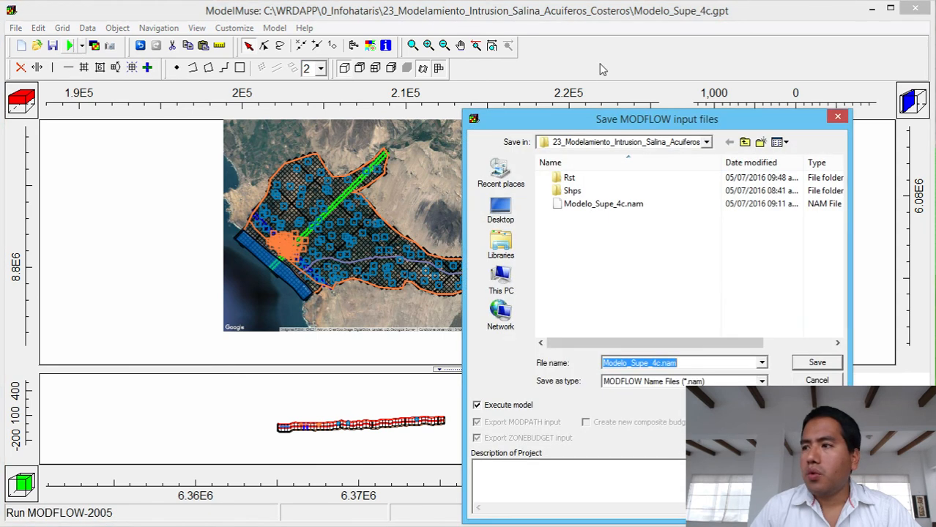
left_click_drag(555, 125, 276, 70)
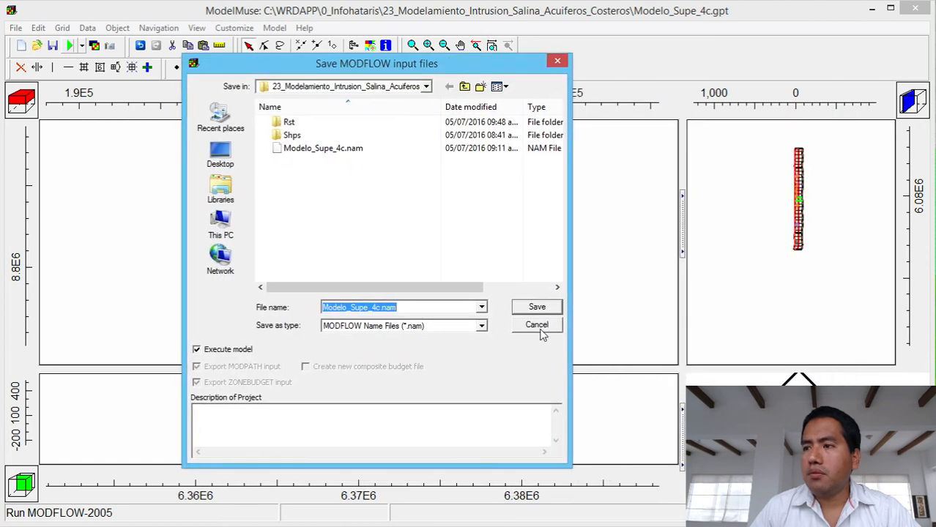
left_click(548, 308)
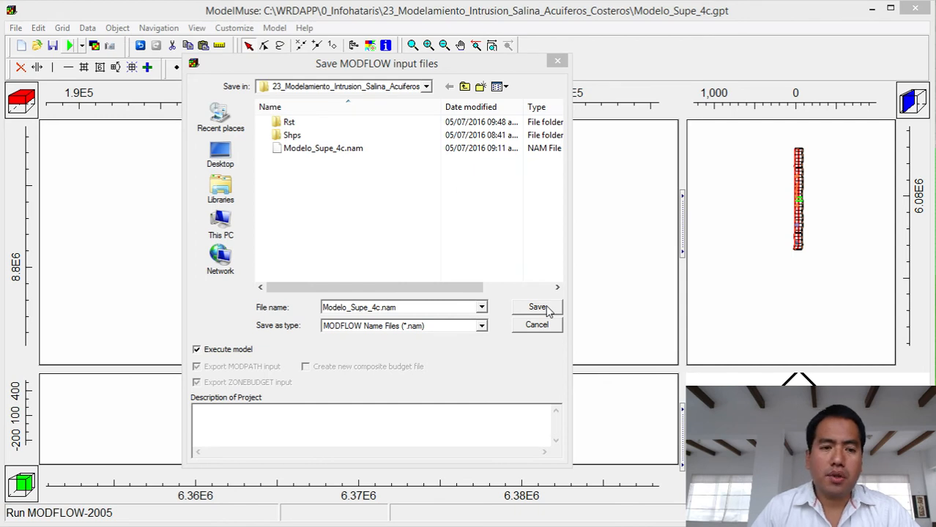
left_click(538, 308)
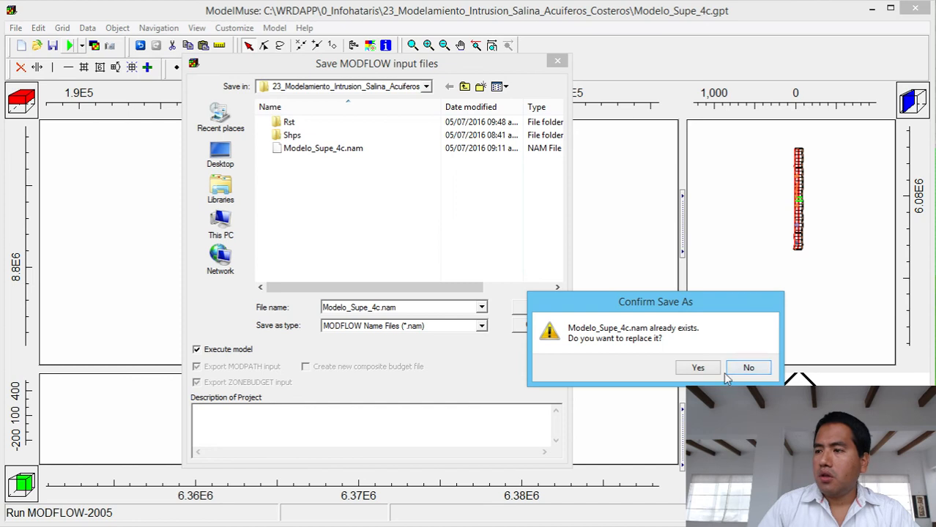
left_click(698, 367)
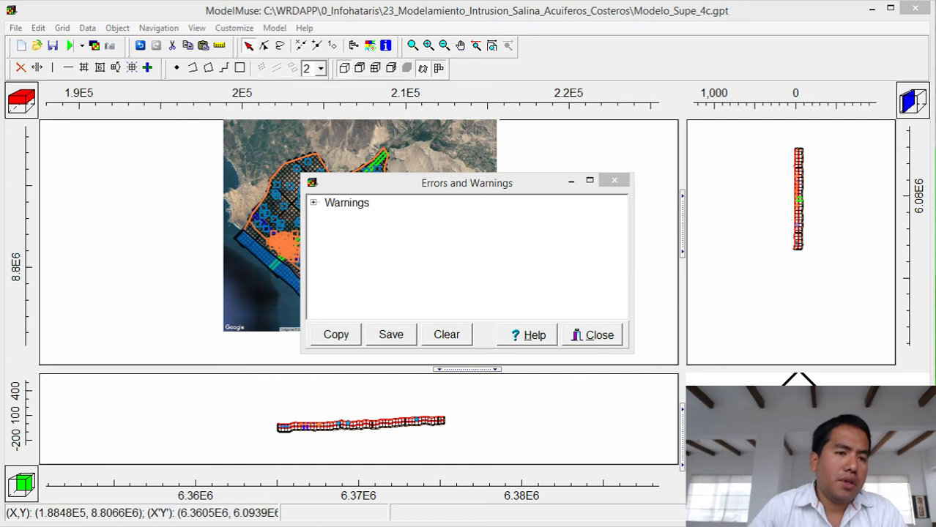
left_click_drag(333, 81, 591, 46)
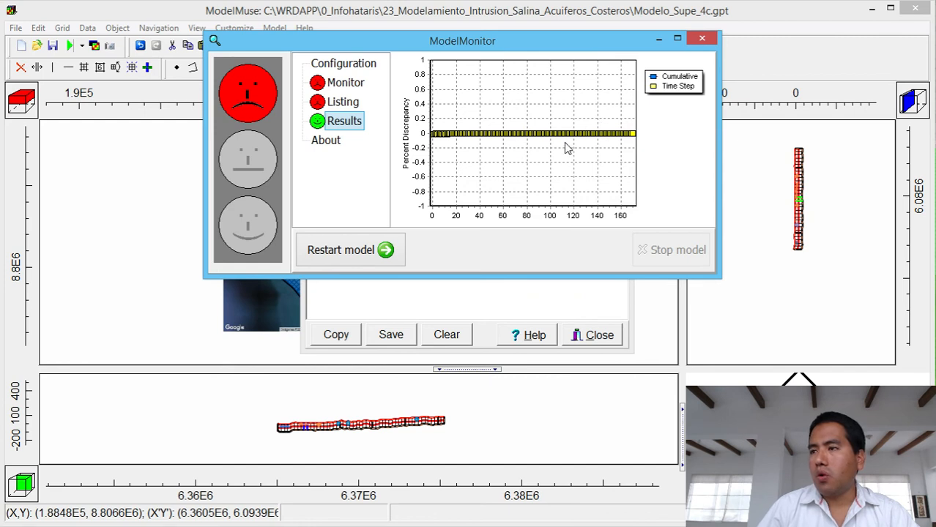
left_click(702, 39)
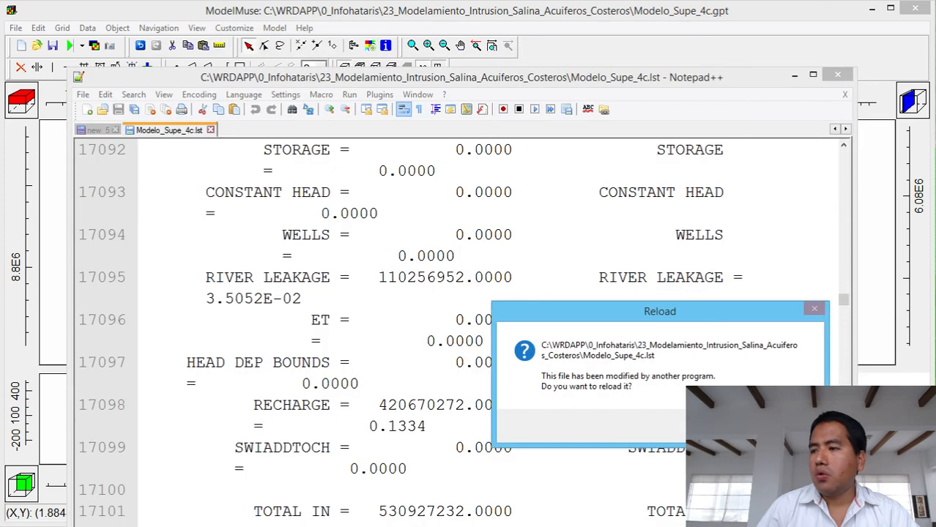
Dismiss the reload prompt for Modelo_Supe_4c.lst and examine the volumetric budget at time step 50 of stress period 1.
left_click(813, 308)
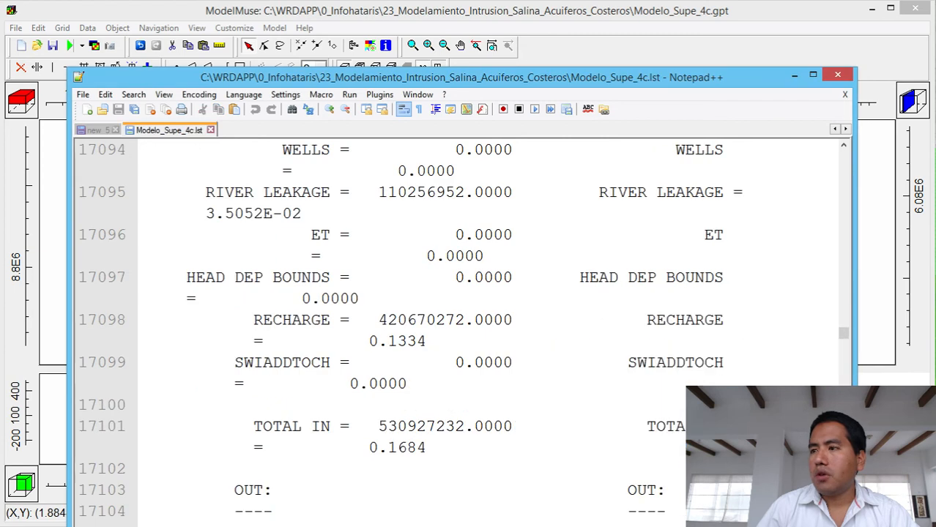
scroll(555, 296, "down", 2, "ctrl")
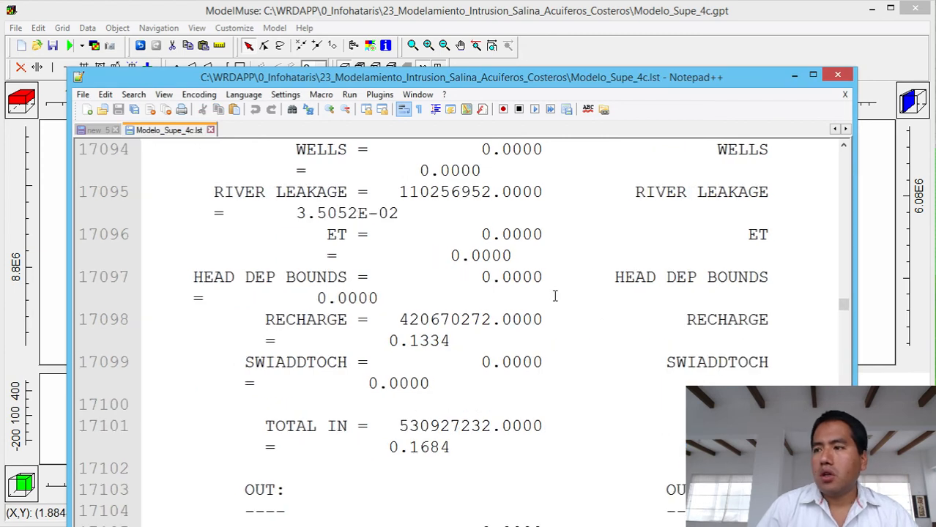
scroll(554, 296, "down", 1, "ctrl")
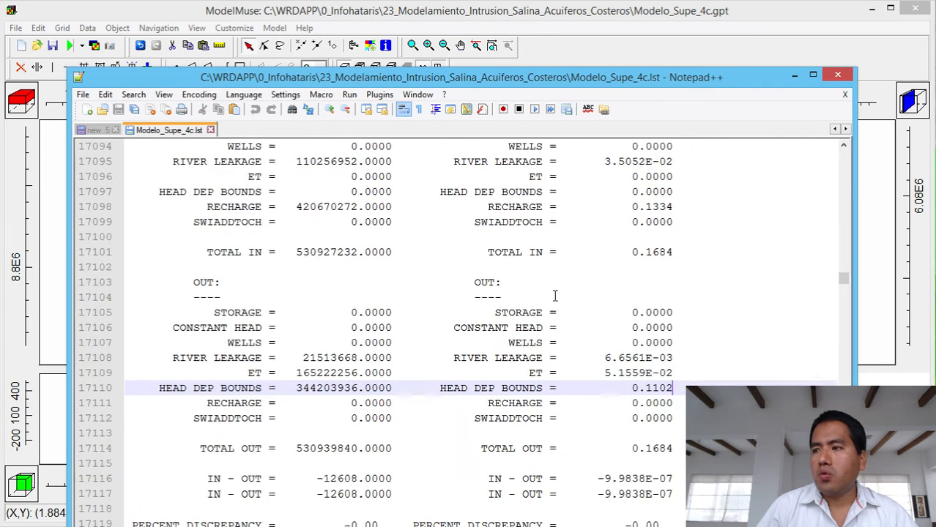
scroll(554, 295, "down", 1, "ctrl")
scroll(554, 295, "up", 5)
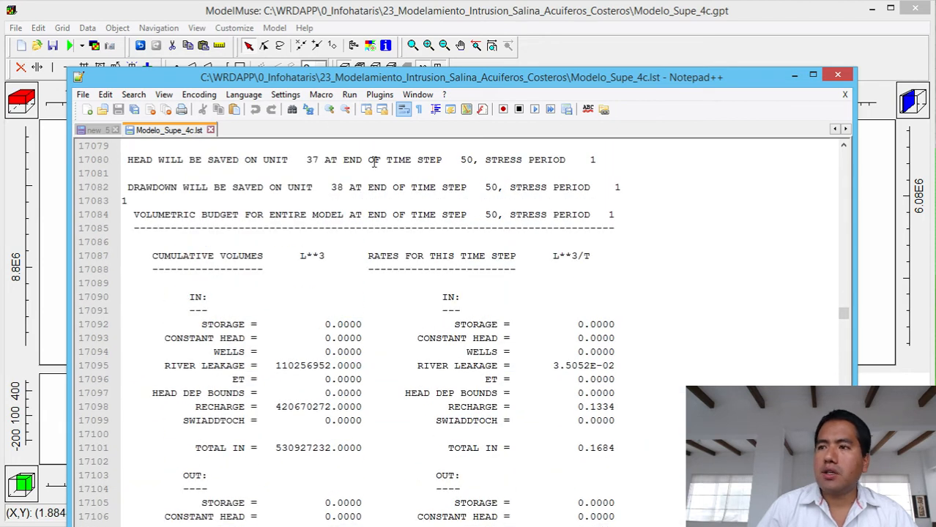
left_click(338, 159)
double_click(337, 160)
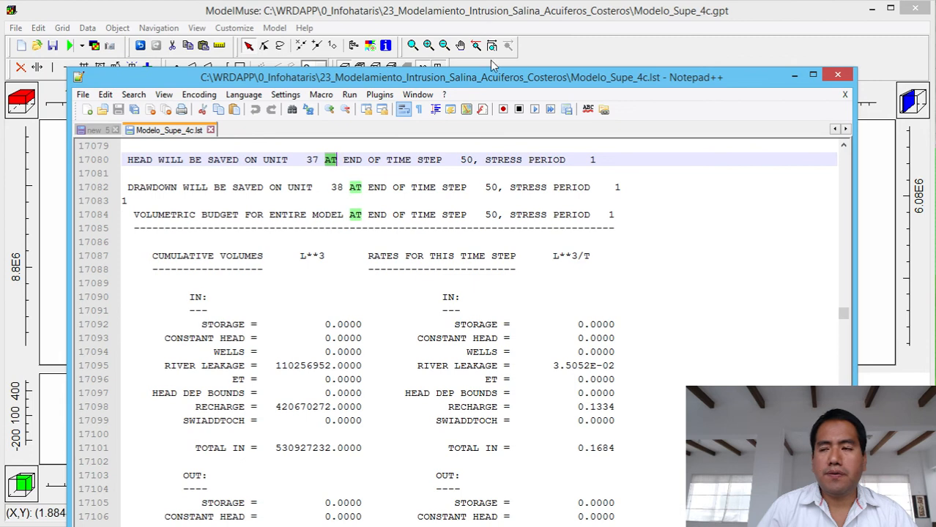
left_click_drag(741, 86, 714, 35)
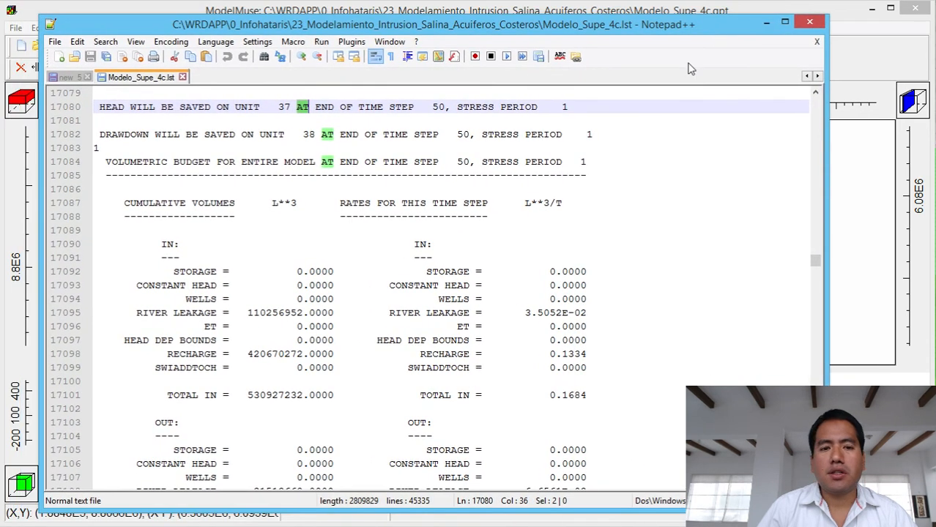
left_click(549, 268)
scroll(549, 266, "down", 1)
scroll(549, 266, "down", 3)
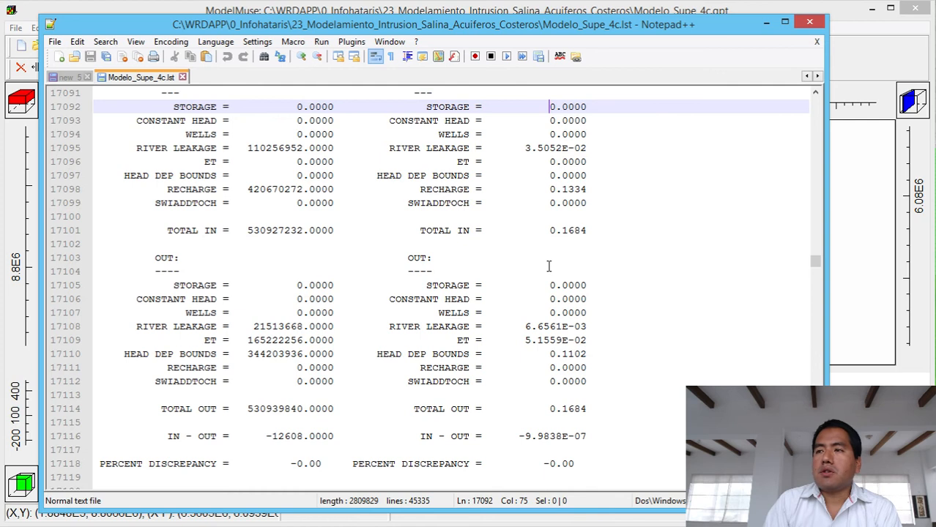
scroll(548, 266, "up", 1)
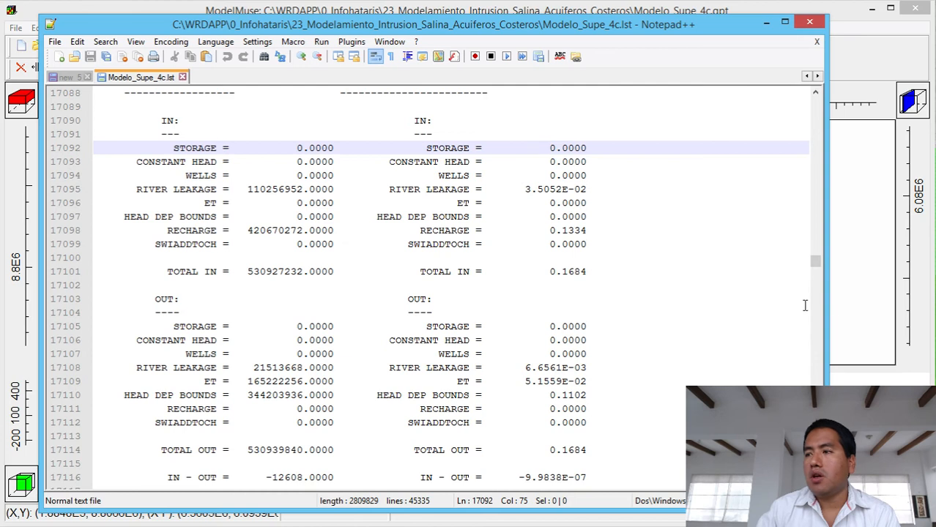
Examine the volumetric budget at time step 120 of stress period 2, and close the listing file and the Errors and Warnings window.
left_click_drag(814, 261, 814, 486)
scroll(644, 339, "up", 2)
scroll(644, 339, "up", 5)
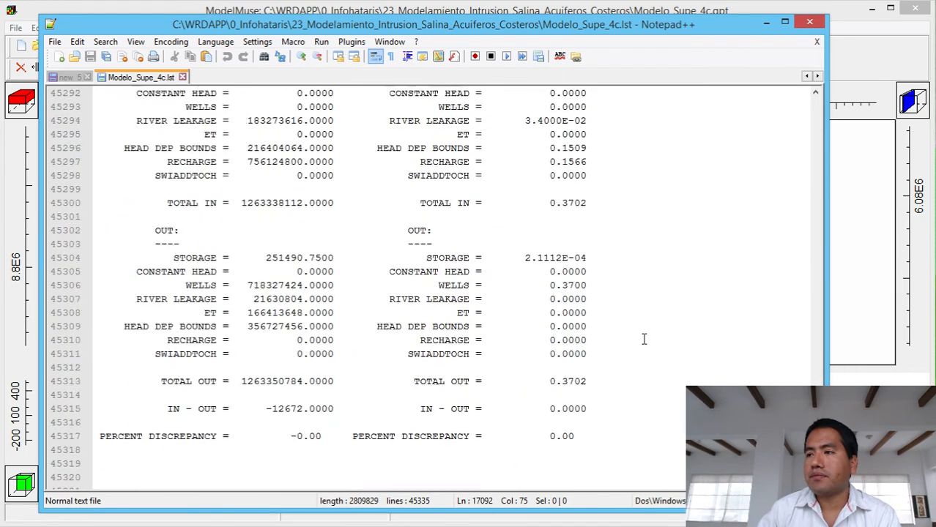
scroll(644, 339, "up", 2)
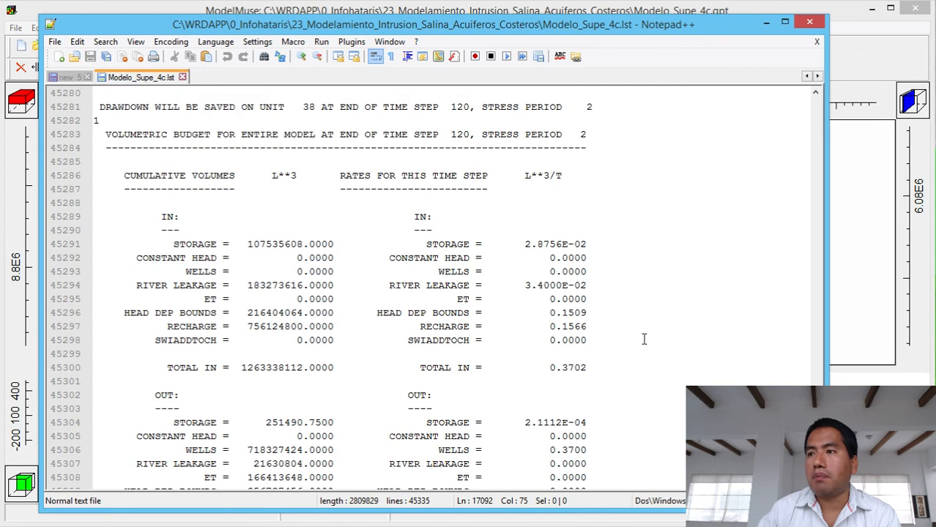
scroll(643, 339, "down", 3)
scroll(643, 339, "up", 1)
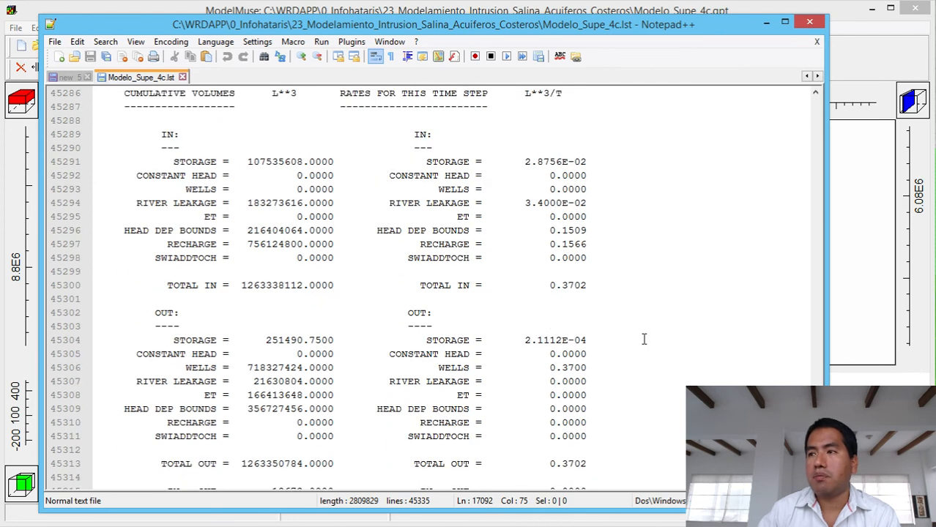
scroll(644, 339, "down", 1)
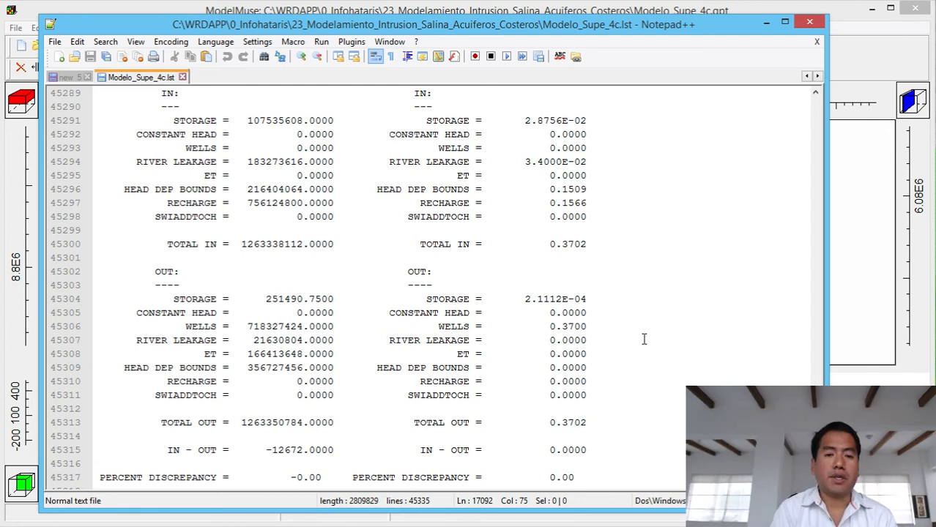
left_click(809, 22)
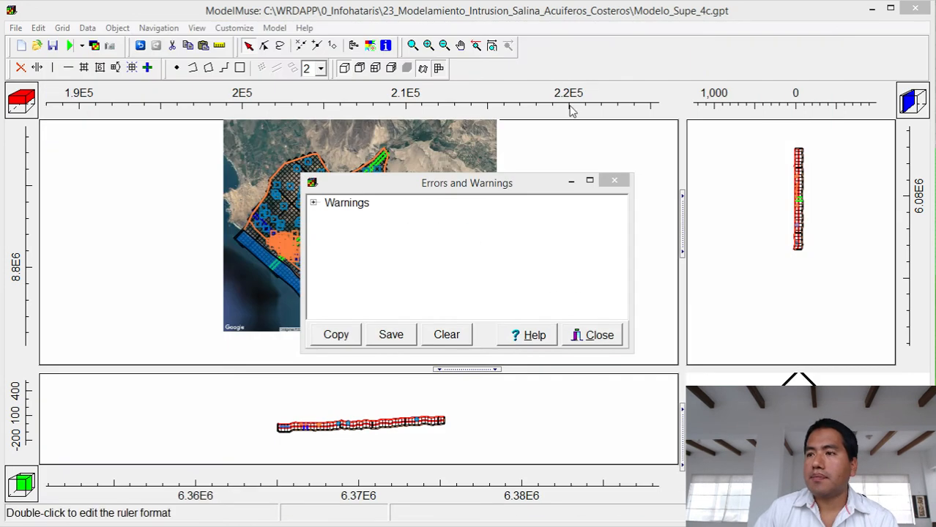
left_click(613, 180)
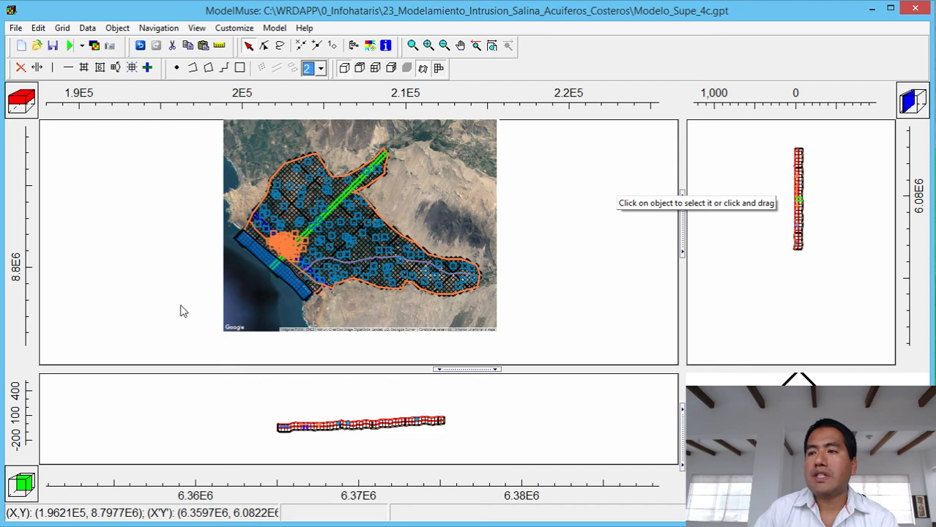
Import the Period 1 Step 50 and Period 2 Step 120 heads from Modelo_Supe_4c.fhd, coloring the grid with the Period 2 Step 120 heads.
left_click(95, 45)
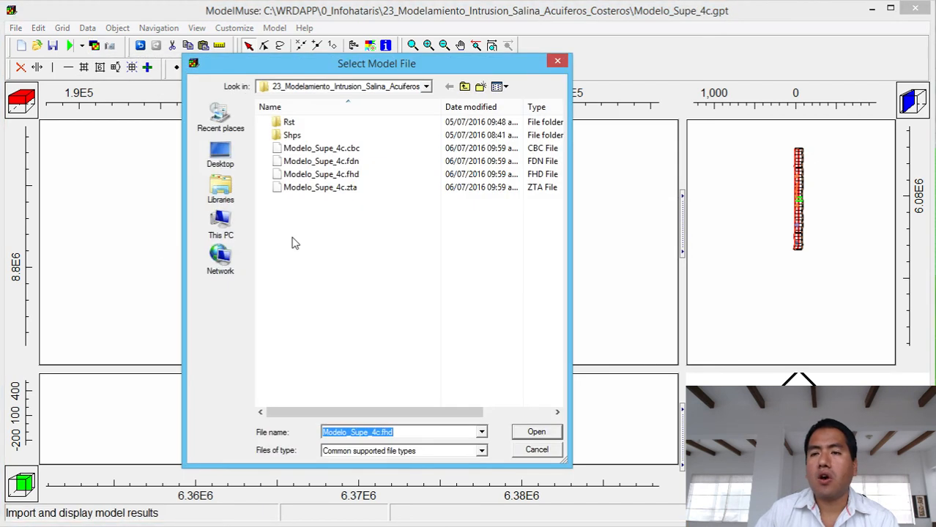
left_click(322, 174)
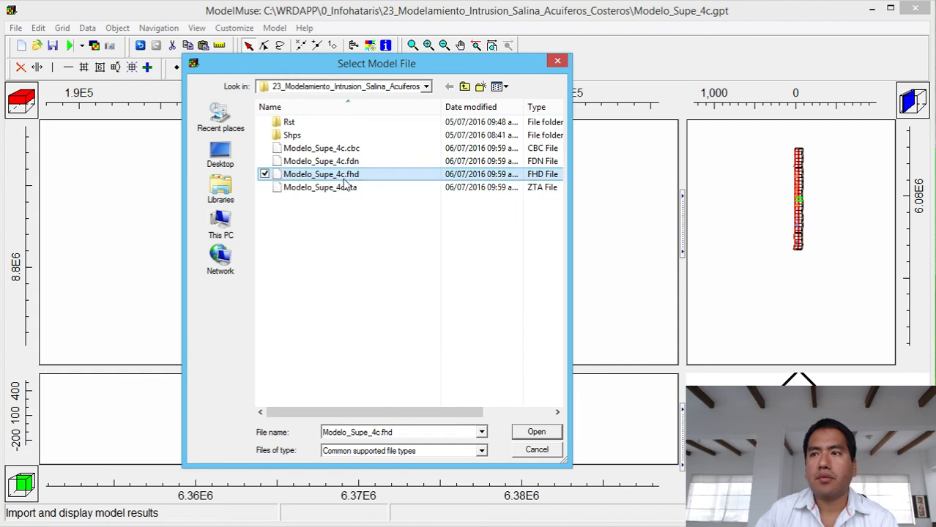
double_click(342, 174)
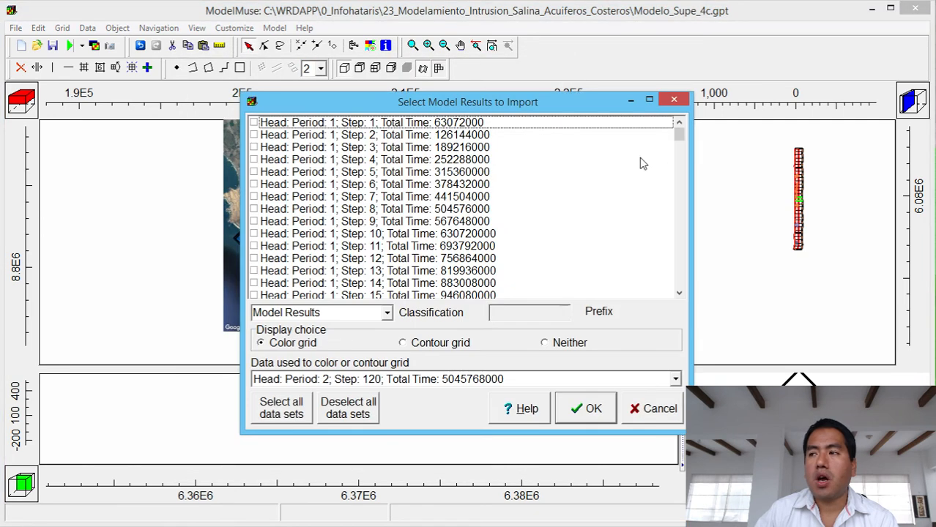
left_click_drag(679, 138, 678, 176)
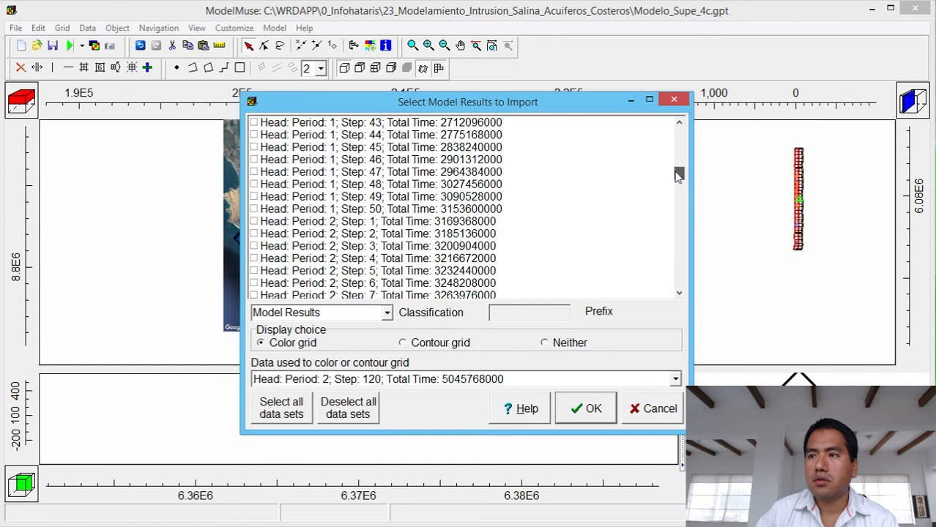
left_click(253, 208)
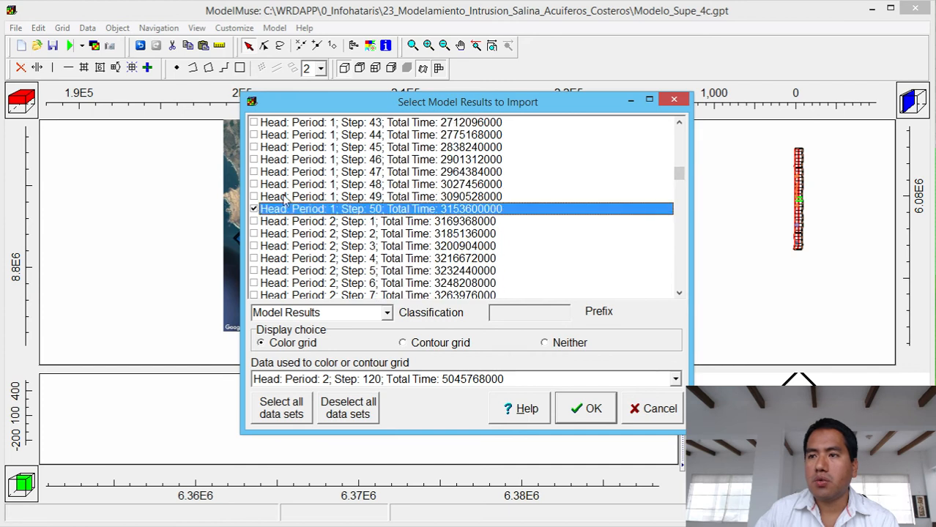
left_click_drag(678, 174, 660, 301)
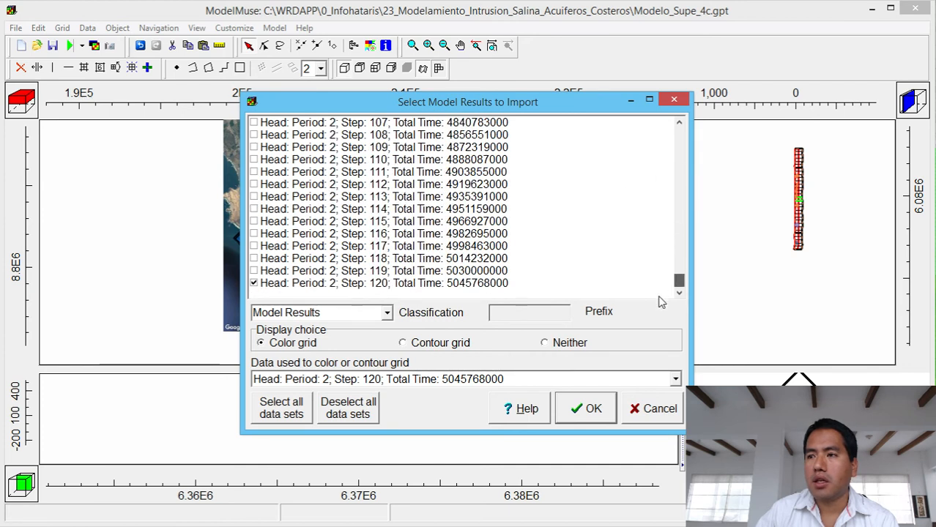
left_click(588, 411)
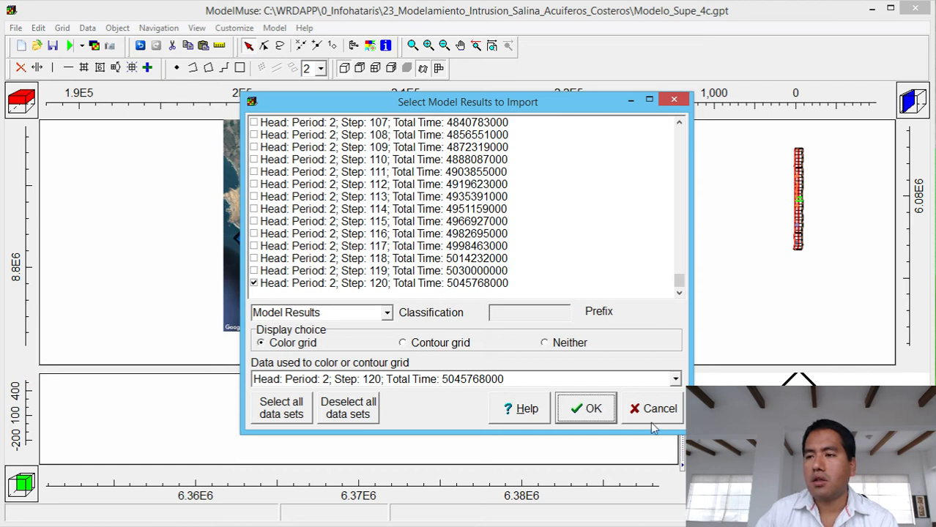
left_click(574, 412)
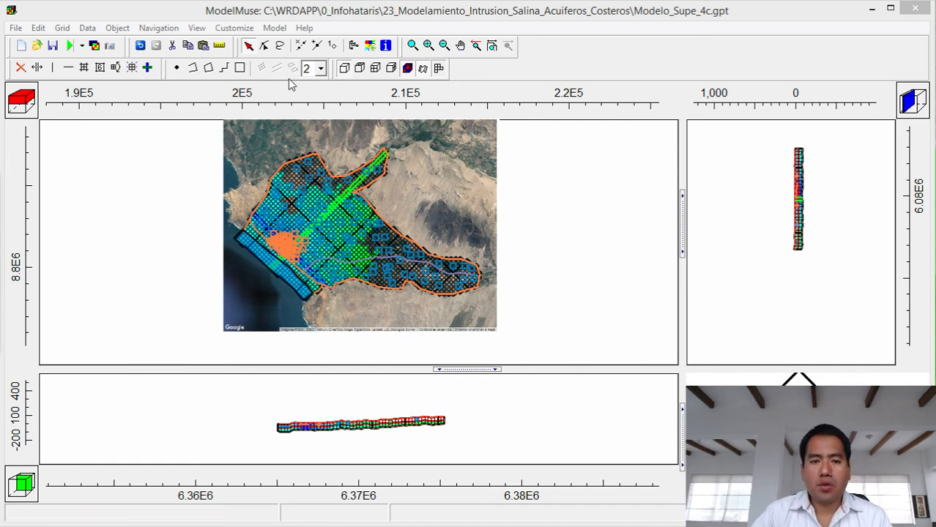
Color the grid with Head_P1_S050 in Data Visualization, keeping the whole aquifer visible beside the dialog.
left_click(412, 45)
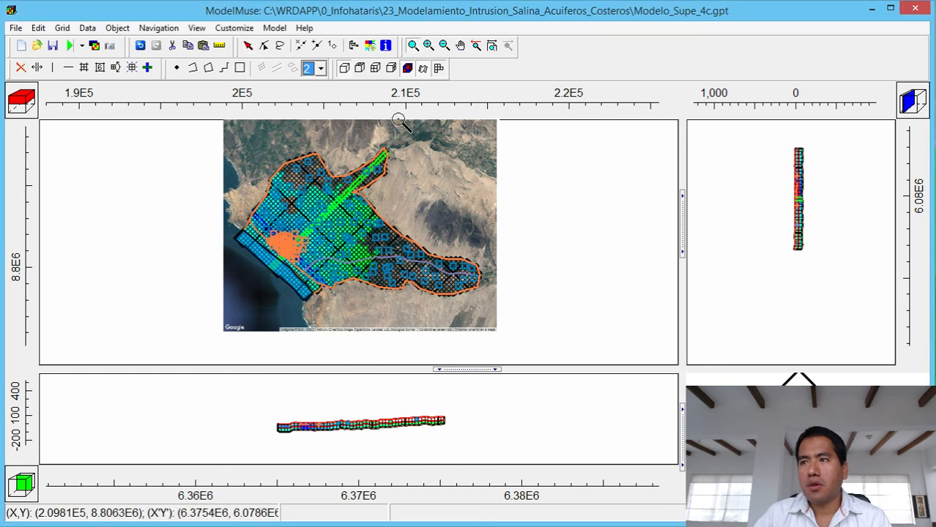
left_click_drag(501, 328, 211, 137)
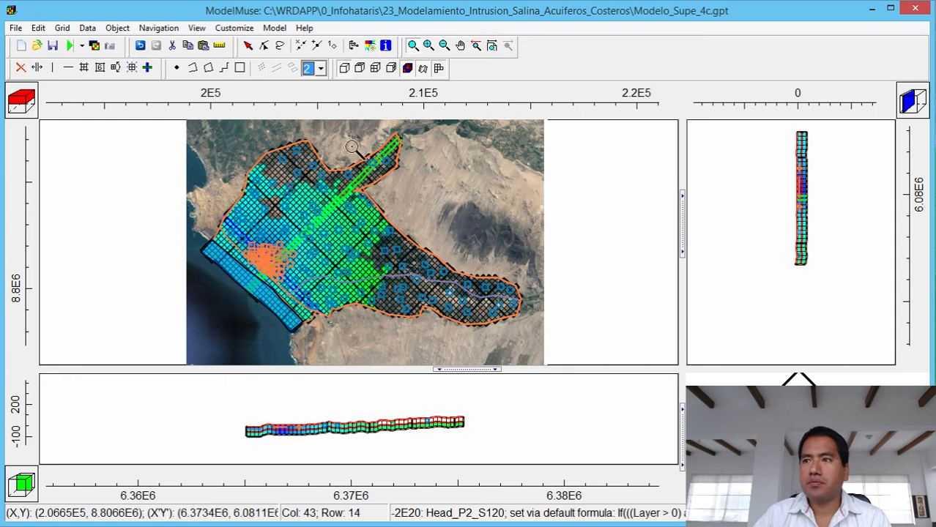
left_click(459, 47)
left_click_drag(454, 220, 314, 219)
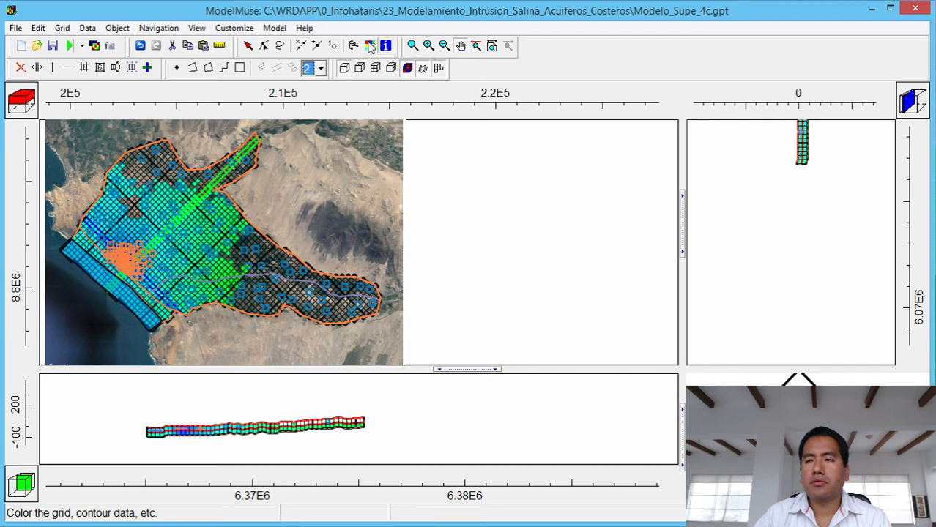
left_click(371, 45)
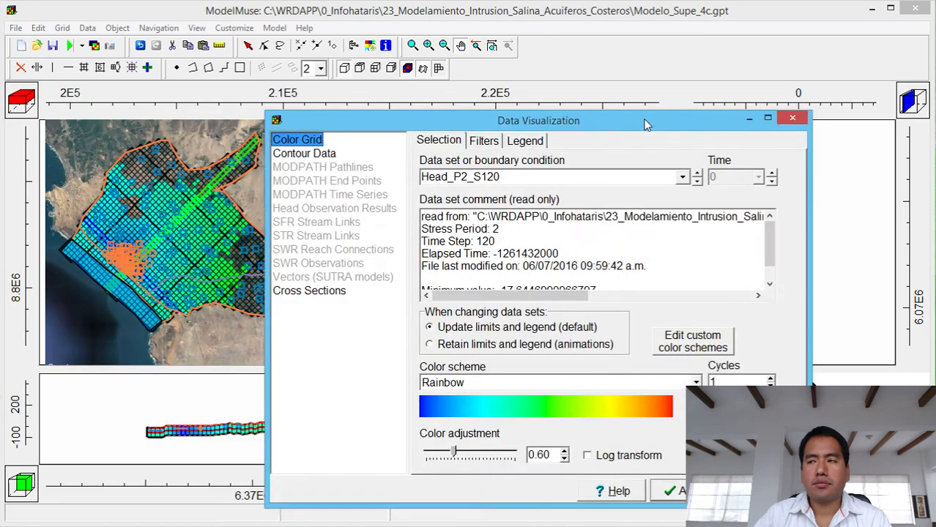
left_click_drag(645, 120, 809, 87)
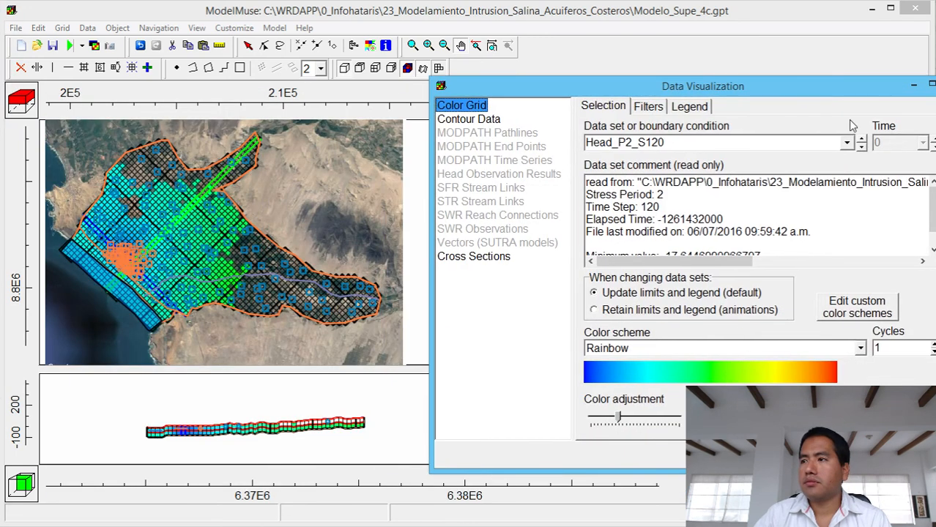
left_click(863, 141)
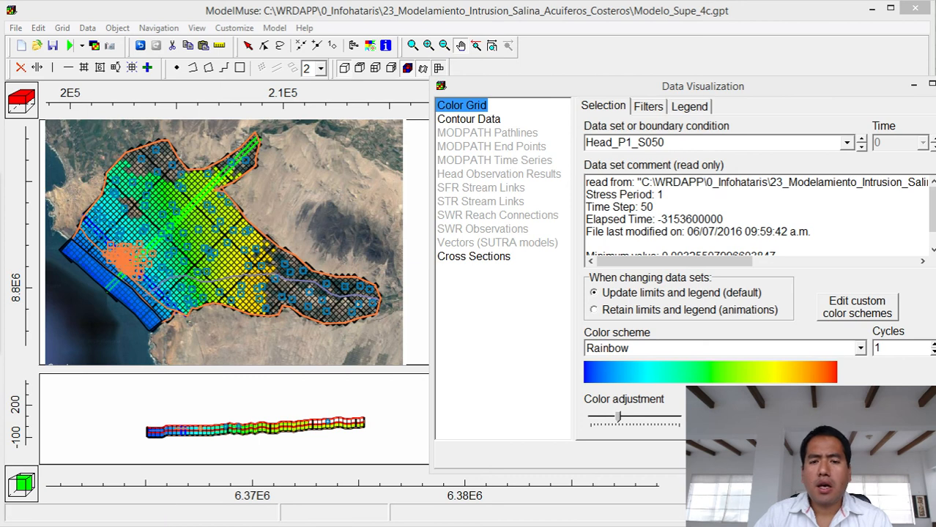
key("alt+Tab")
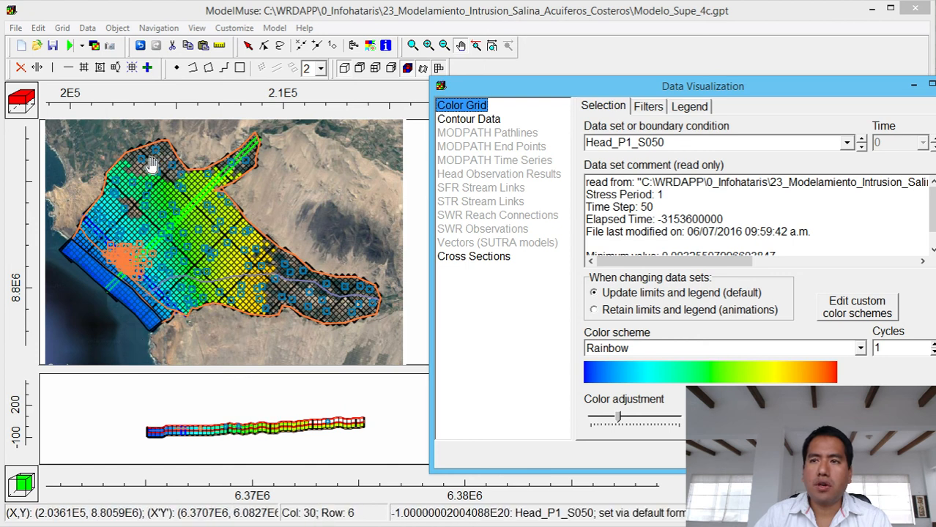
Compare the Head_P1_S050 distribution between layers 1 and 2, ending on layer 1.
left_click(27, 113)
left_click(26, 116)
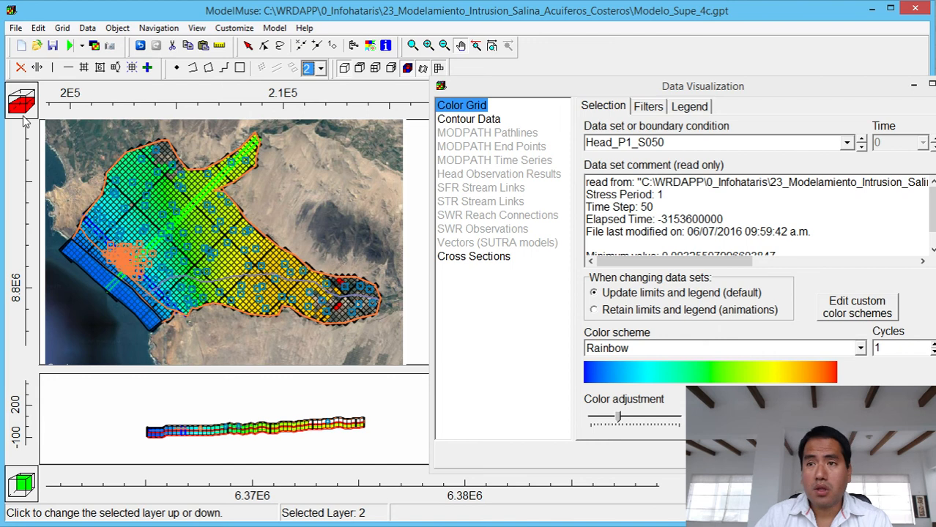
left_click(25, 100)
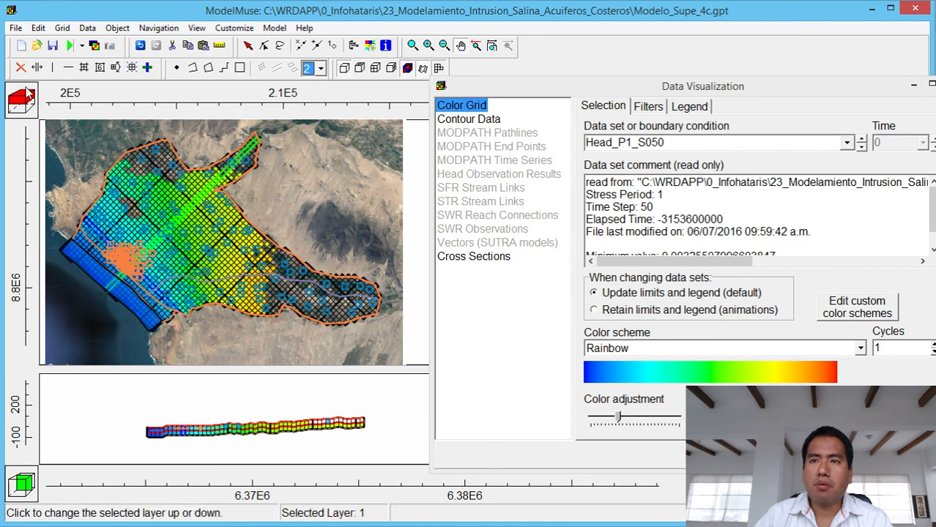
left_click(26, 117)
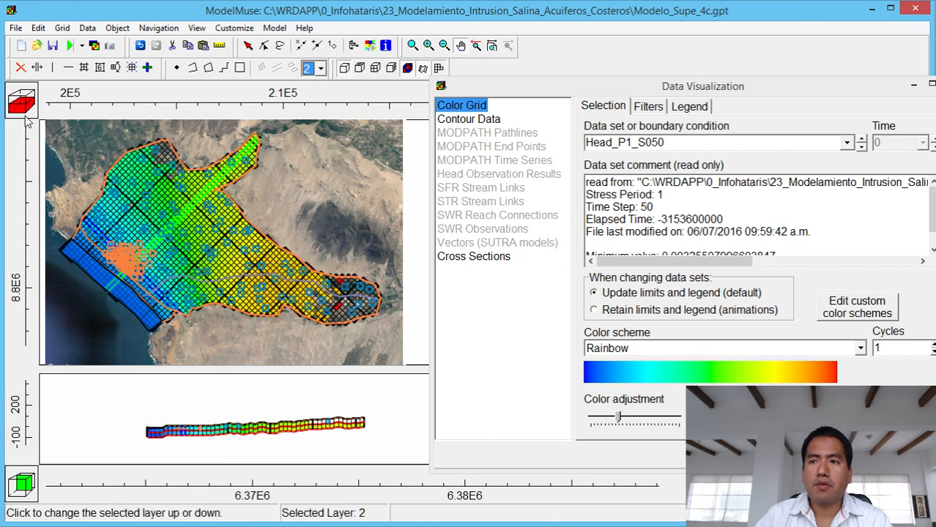
left_click(20, 99)
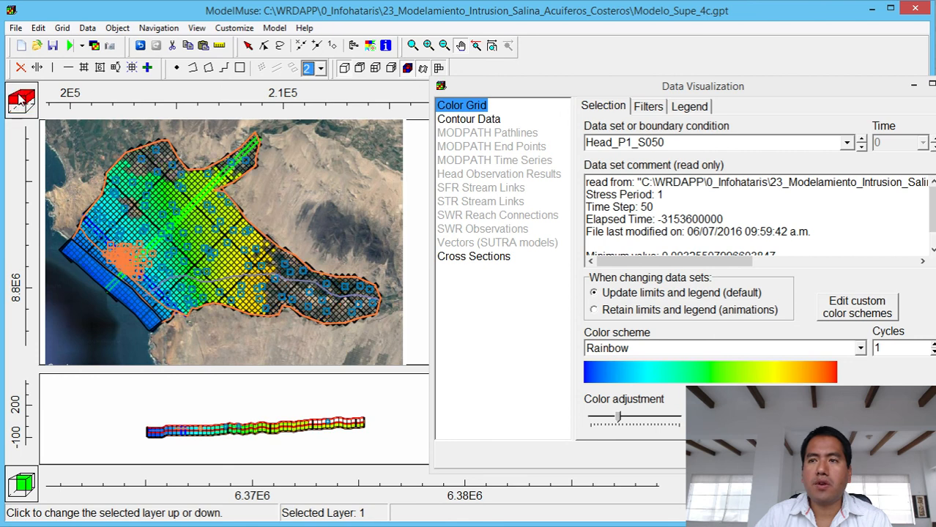
Color the grid with Head_P2_S120 and examine the heads around the well field near the coast.
left_click(862, 147)
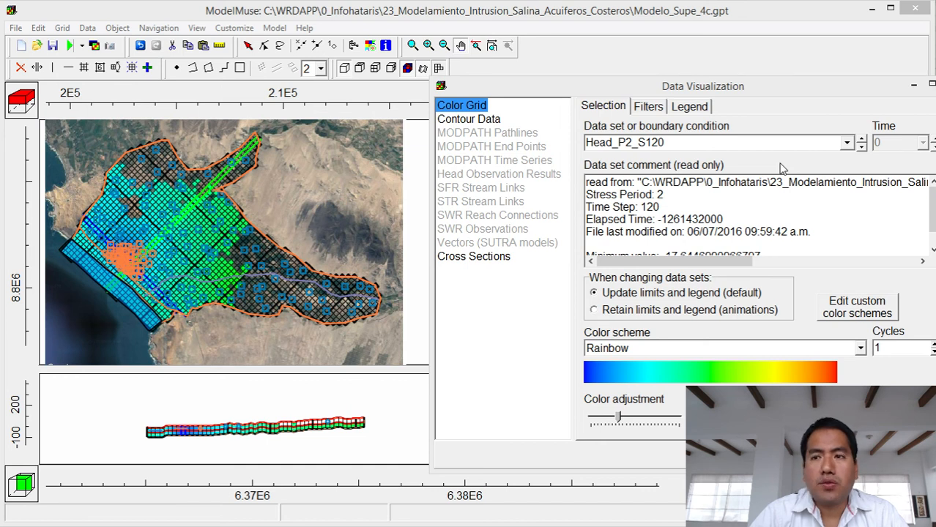
left_click(412, 45)
left_click_drag(91, 226, 265, 313)
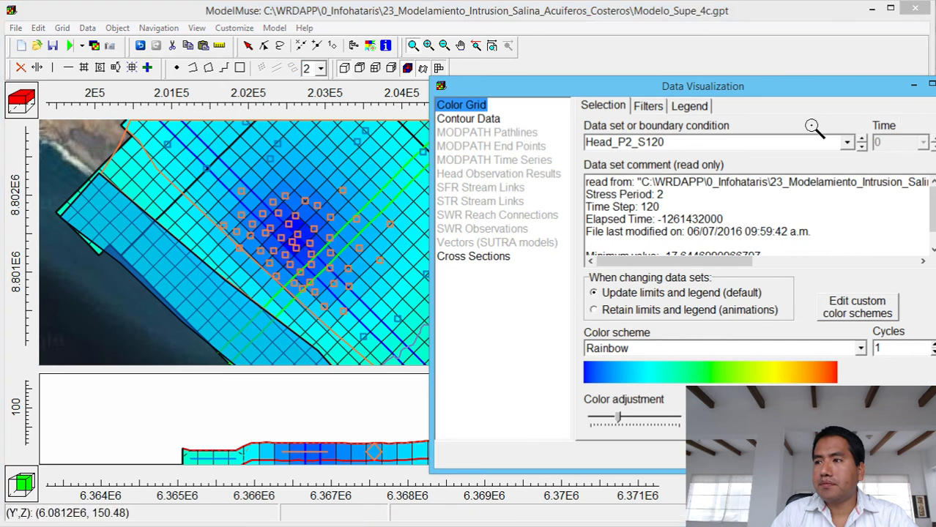
Dismiss the Data Visualization dialog to return to the full model views.
left_click(914, 86)
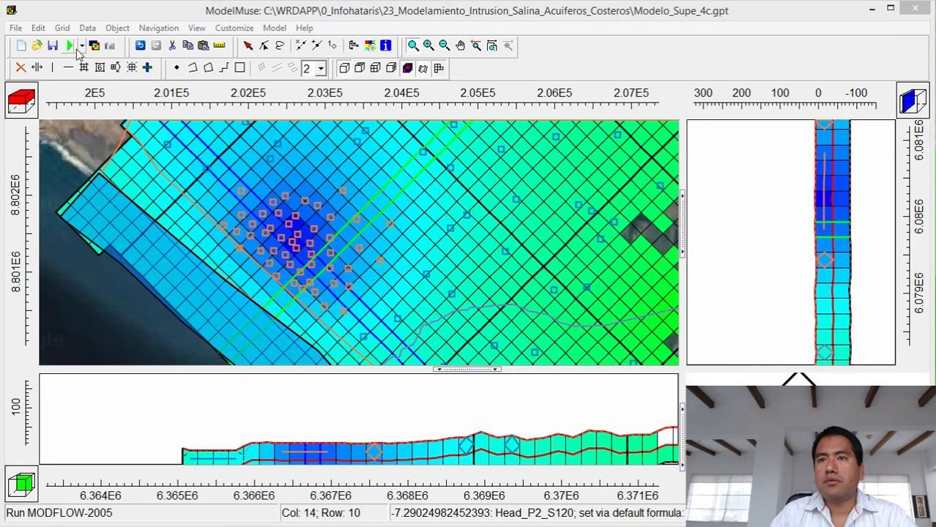
left_click(38, 28)
left_click(135, 5)
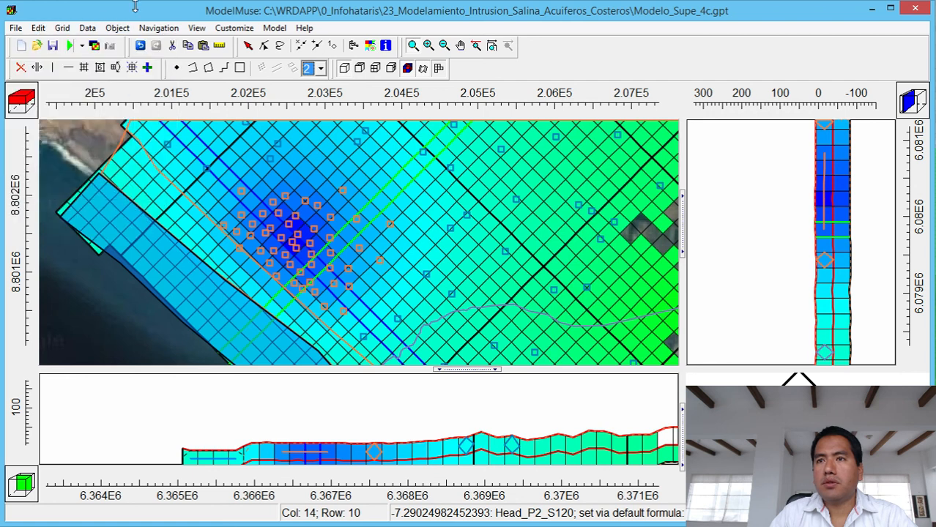
left_click(94, 46)
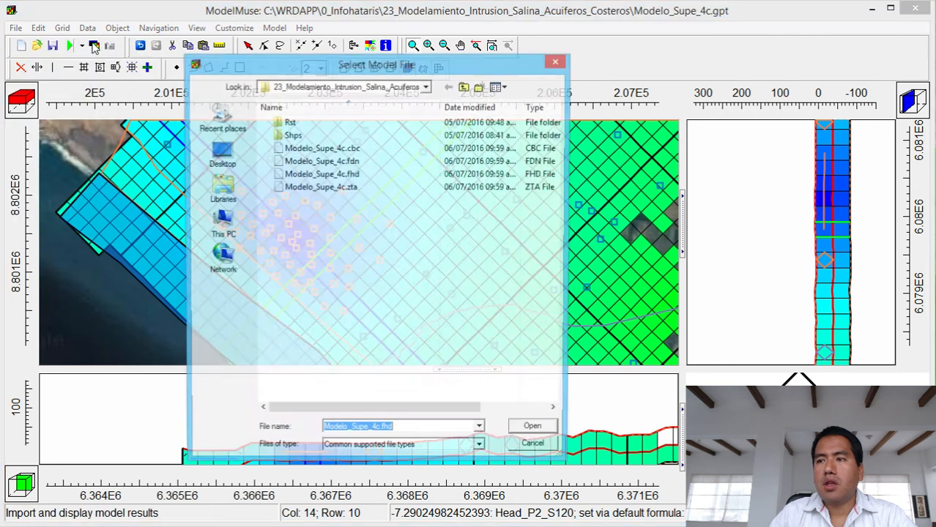
left_click(355, 189)
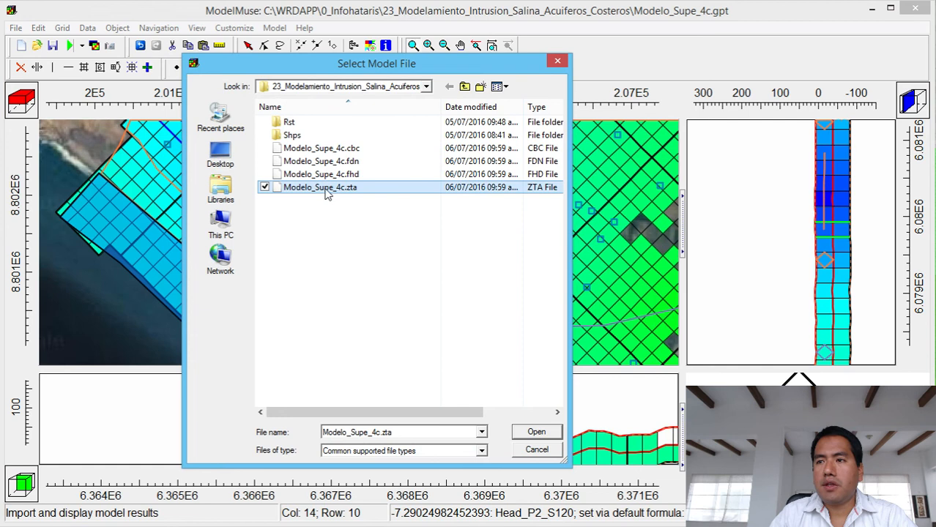
double_click(354, 189)
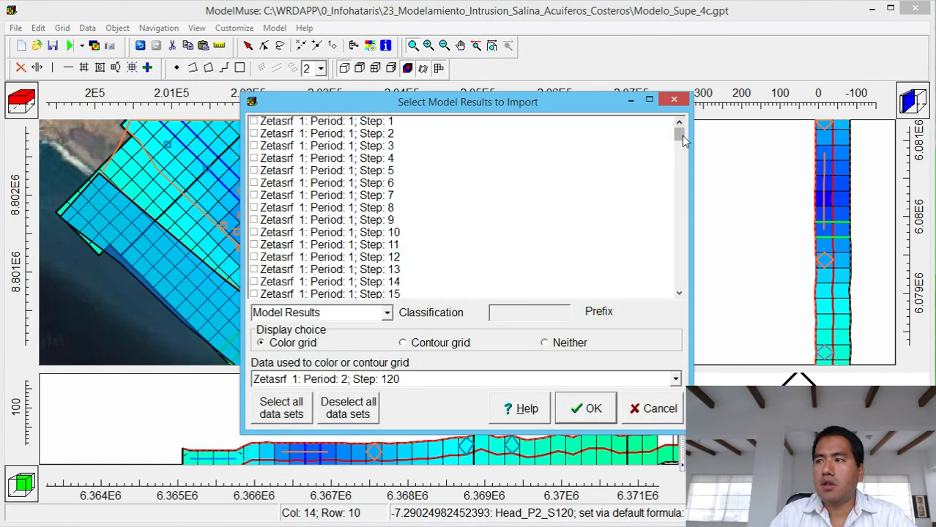
left_click_drag(680, 135, 493, 176)
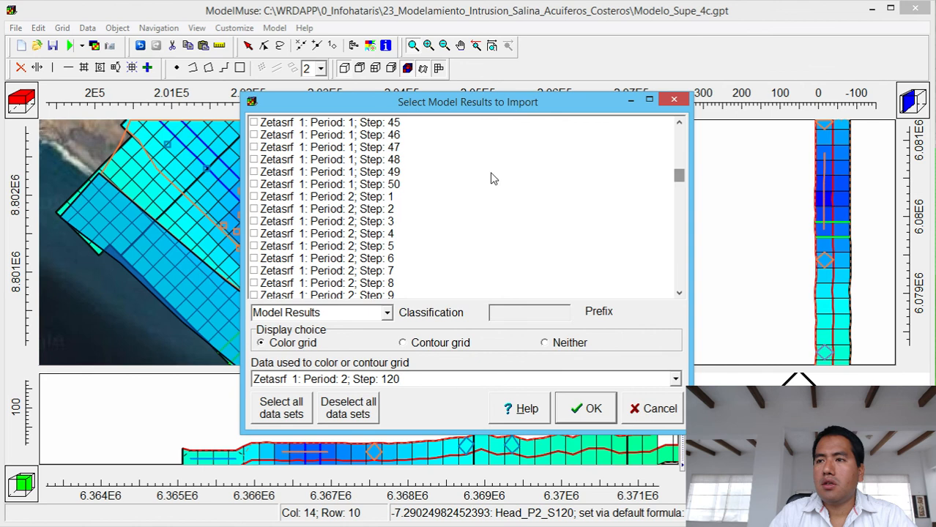
left_click(252, 186)
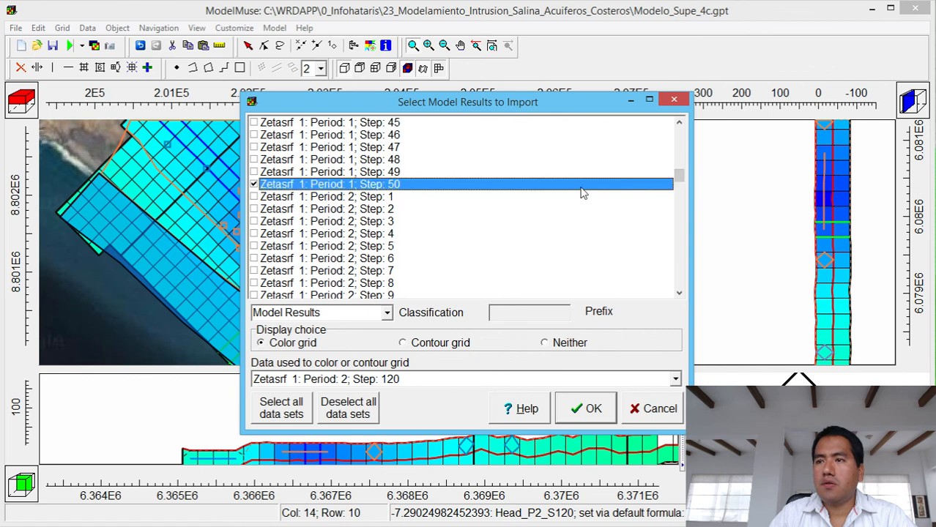
left_click_drag(679, 176, 679, 284)
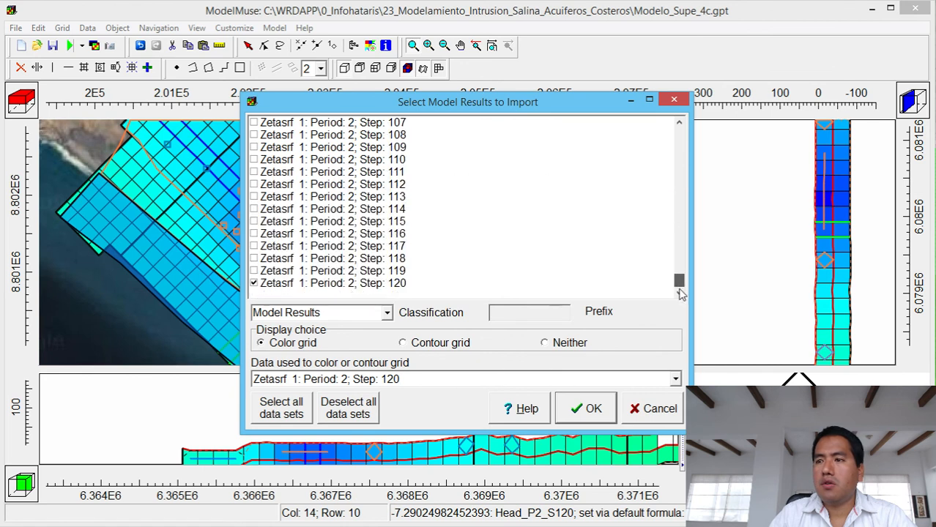
left_click(547, 344)
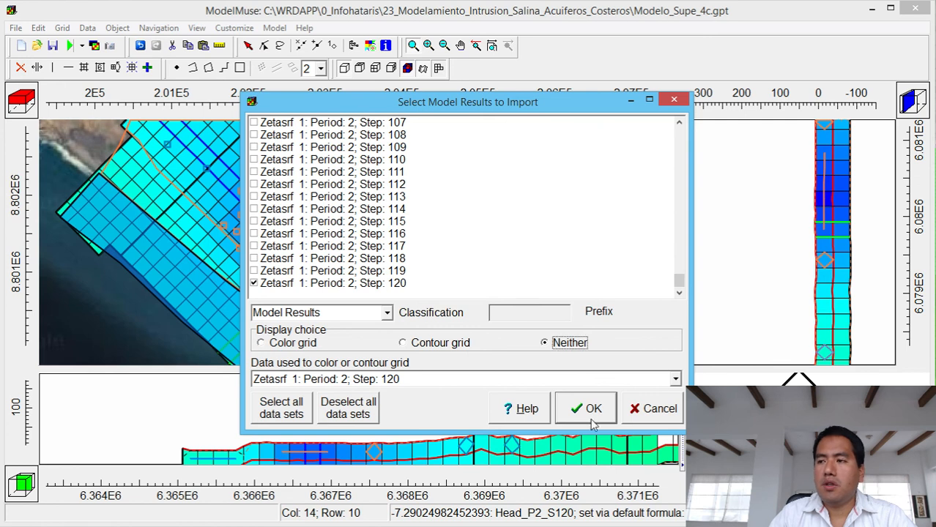
left_click(602, 415)
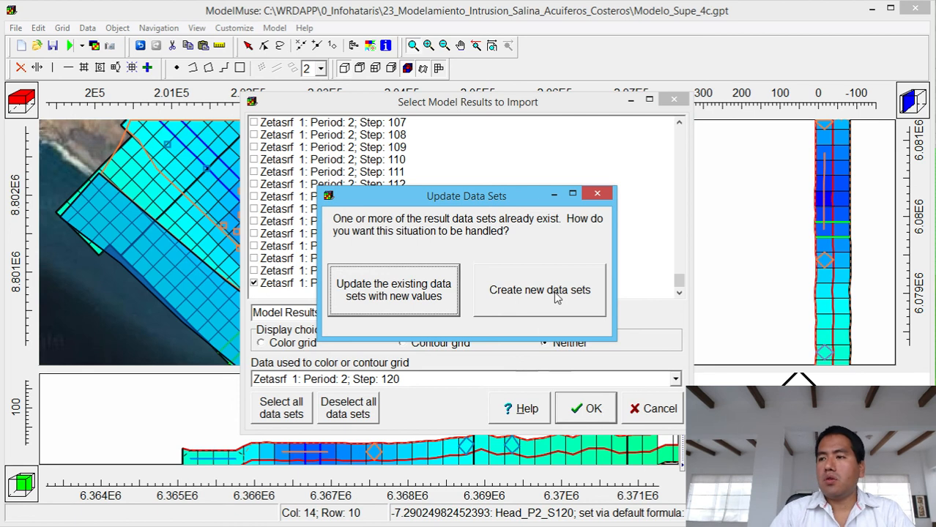
left_click(602, 195)
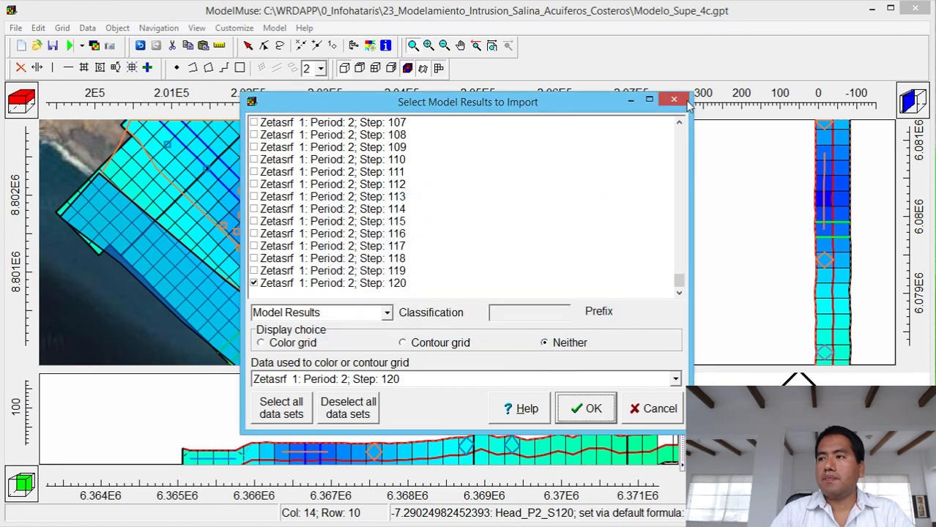
left_click(659, 410)
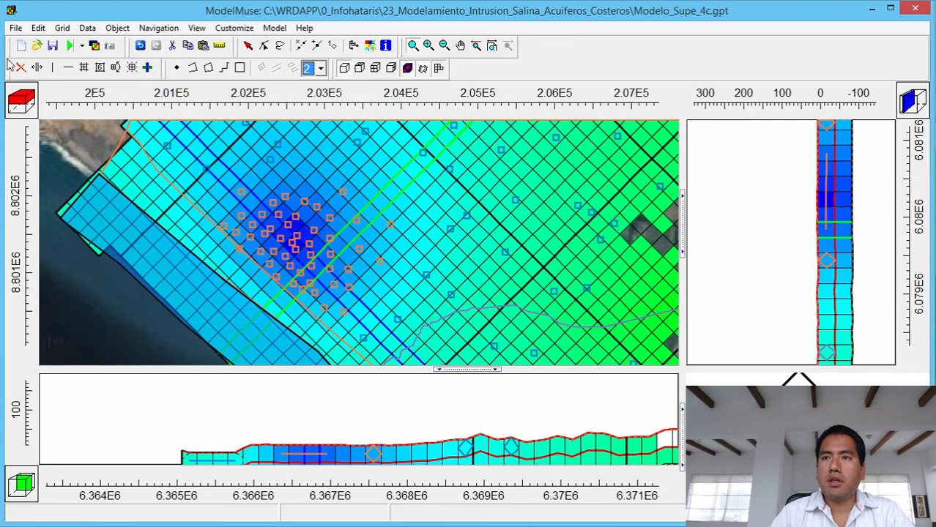
Delete the imported model results and reimport the Period 1 Step 50 and Period 2 Step 120 heads from Modelo_Supe_4c.fhd with display choice Neither.
left_click(87, 27)
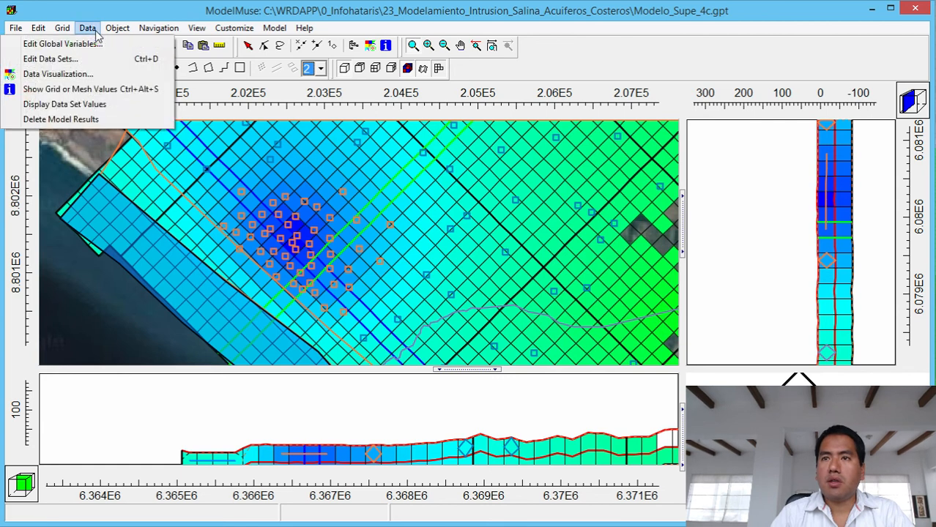
left_click(82, 125)
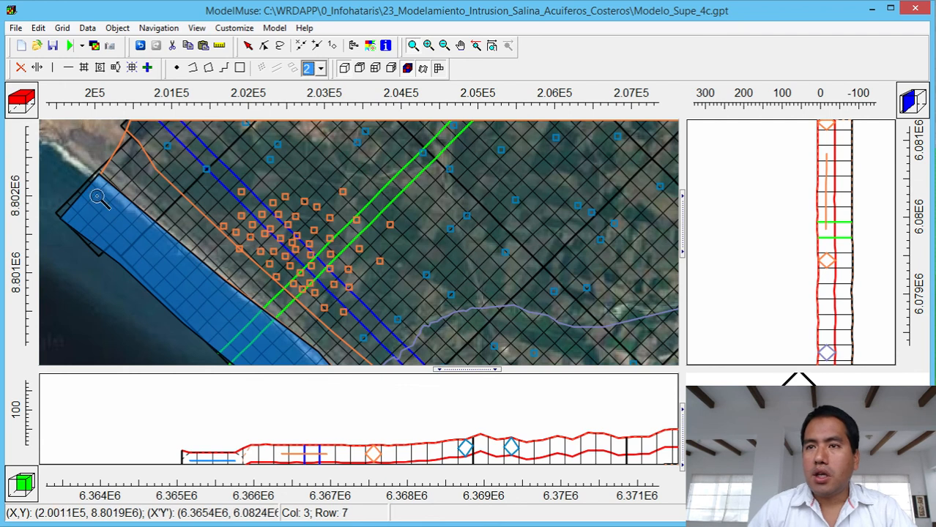
left_click(95, 47)
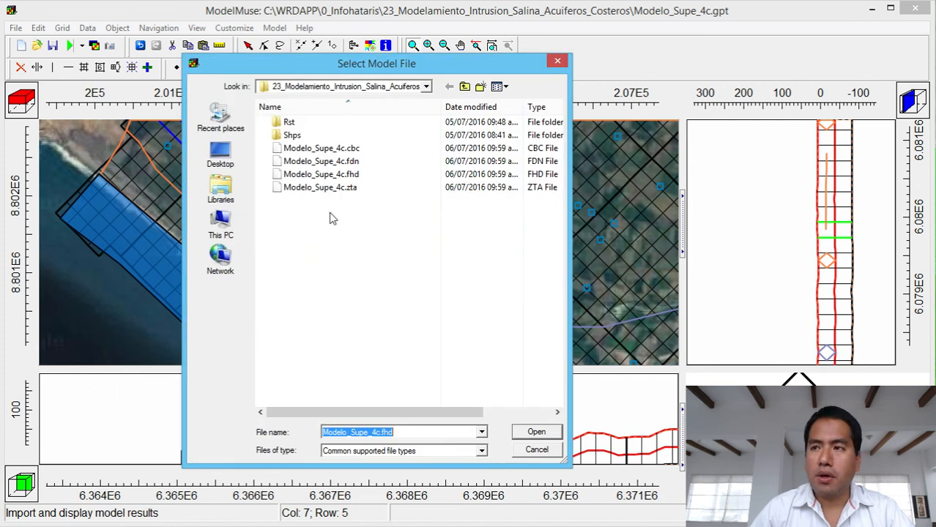
double_click(353, 174)
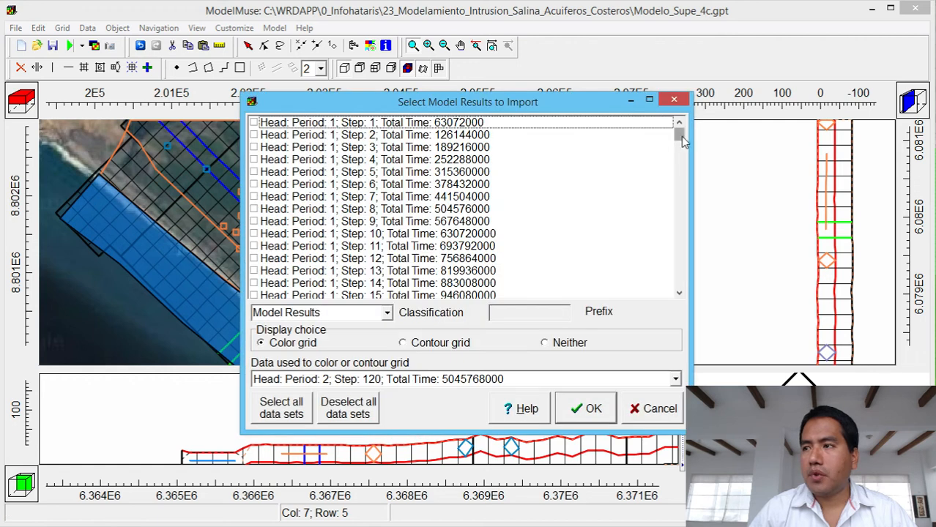
left_click_drag(680, 136, 681, 293)
left_click(254, 258)
left_click(570, 344)
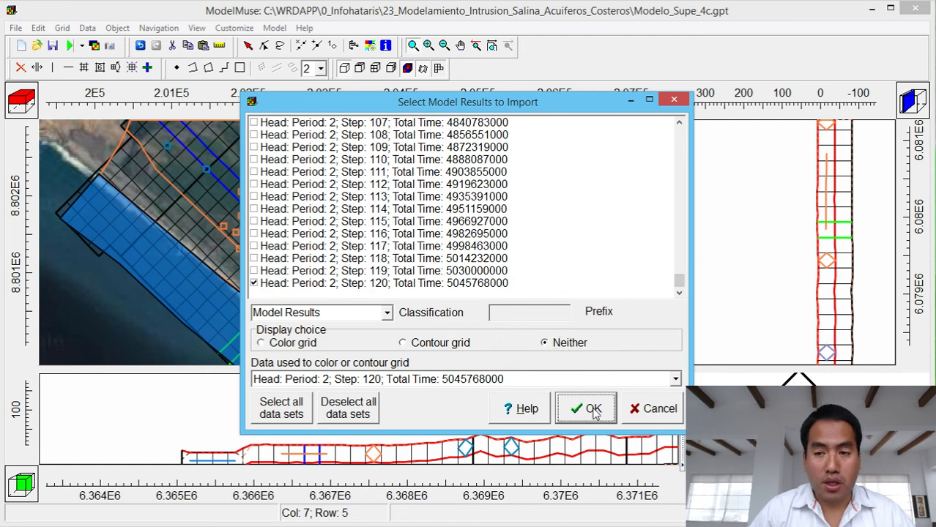
left_click(593, 411)
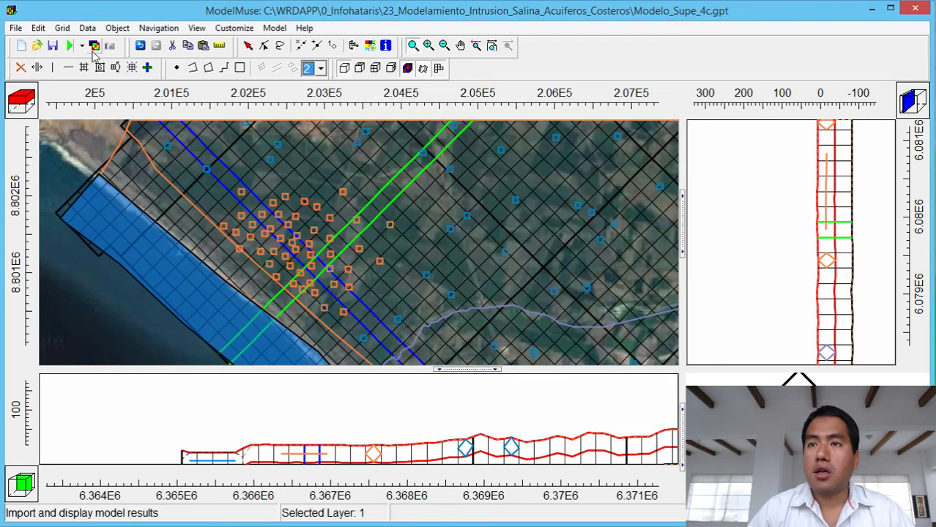
Import the Zetasrf 1 results for Period 1 Step 50 and Period 2 Step 120 from Modelo_Supe_4c.zta with display choice Neither.
left_click(94, 46)
double_click(320, 188)
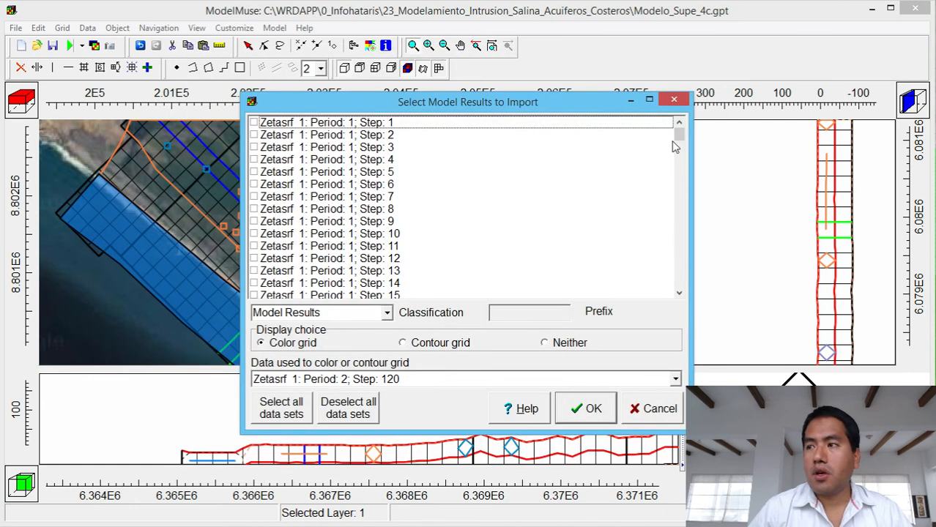
scroll(681, 139, "down", 13)
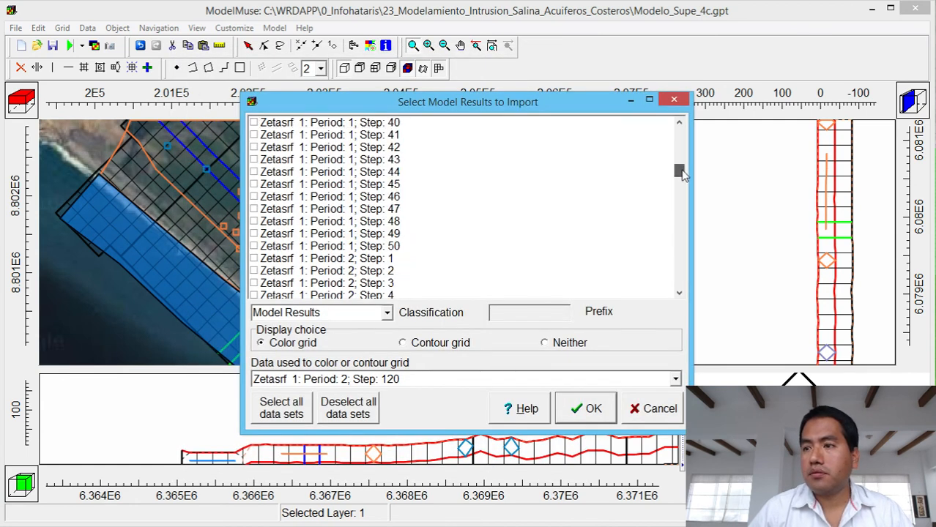
left_click(253, 233)
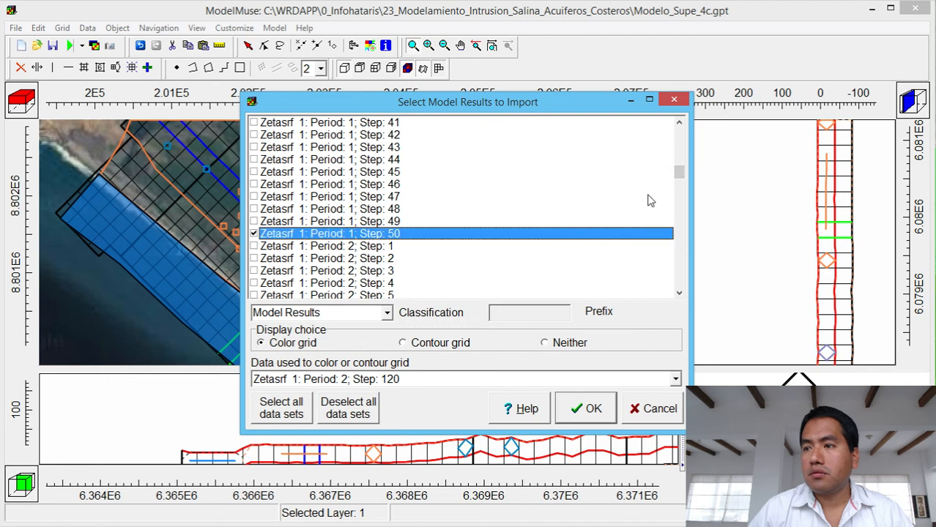
left_click_drag(679, 172, 679, 287)
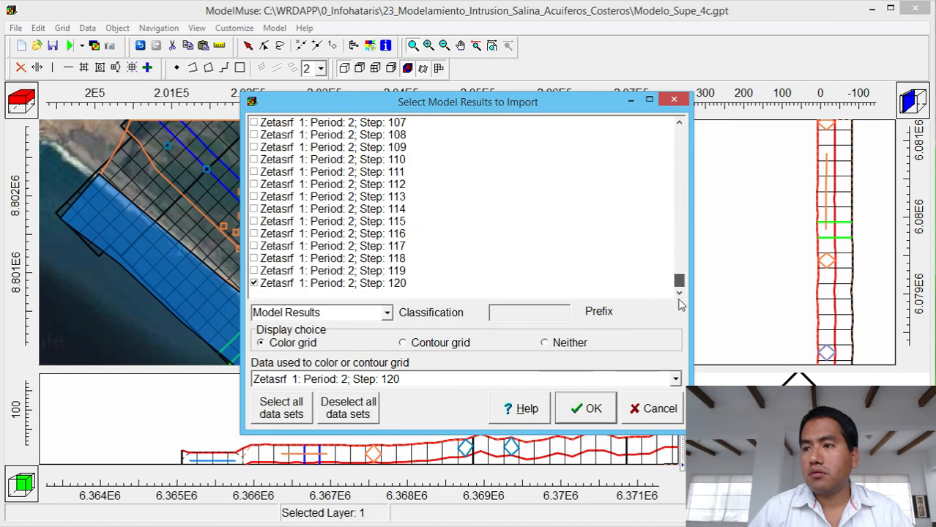
left_click(564, 352)
left_click(595, 414)
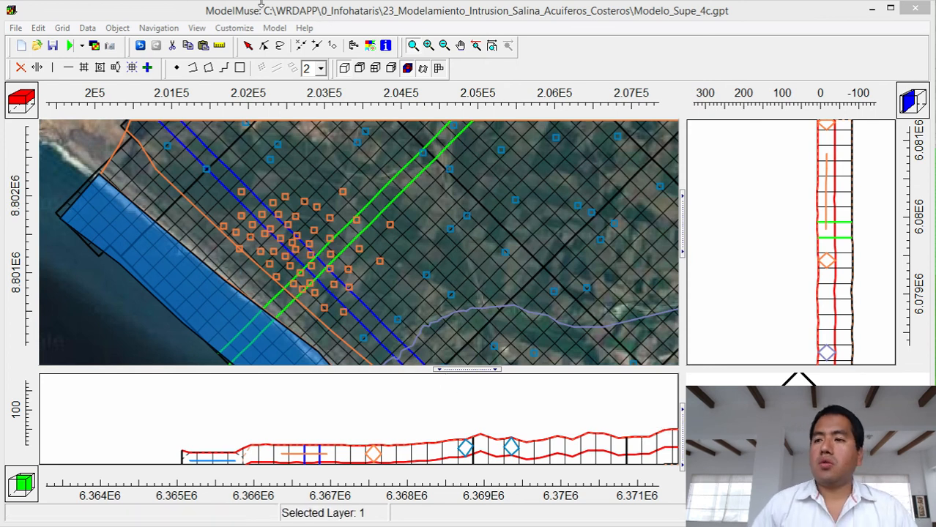
Place the displayed row and column through the coastal well field and enlarge the front view to show its cross section.
left_click(147, 67)
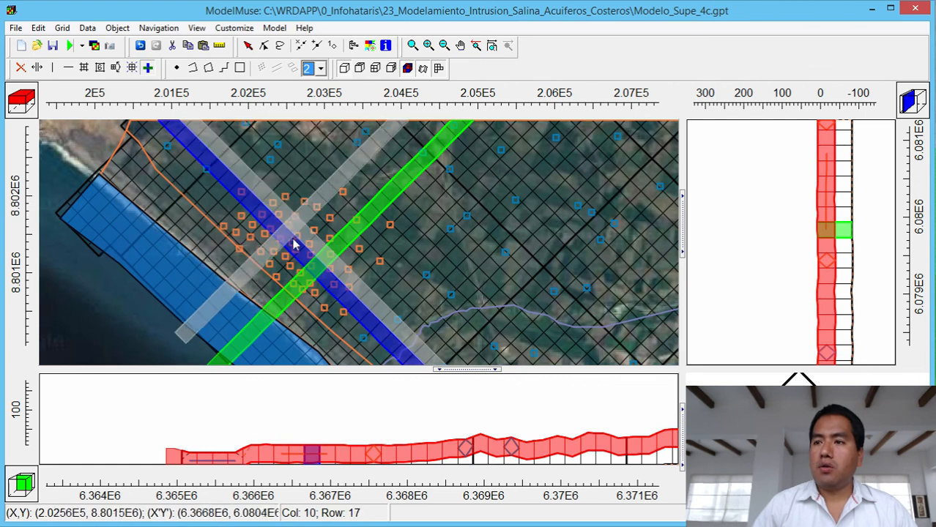
left_click(314, 253)
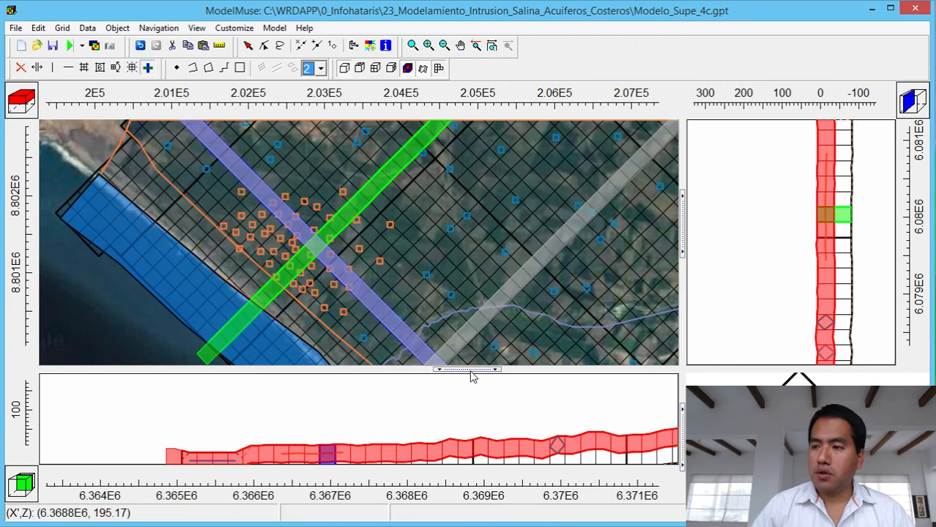
left_click_drag(472, 376, 475, 207)
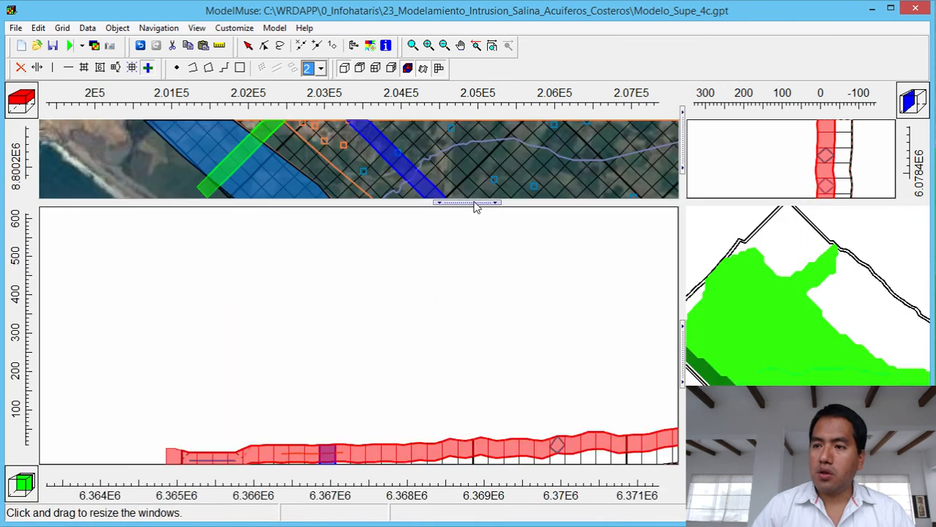
left_click(460, 45)
left_click_drag(391, 341, 392, 246)
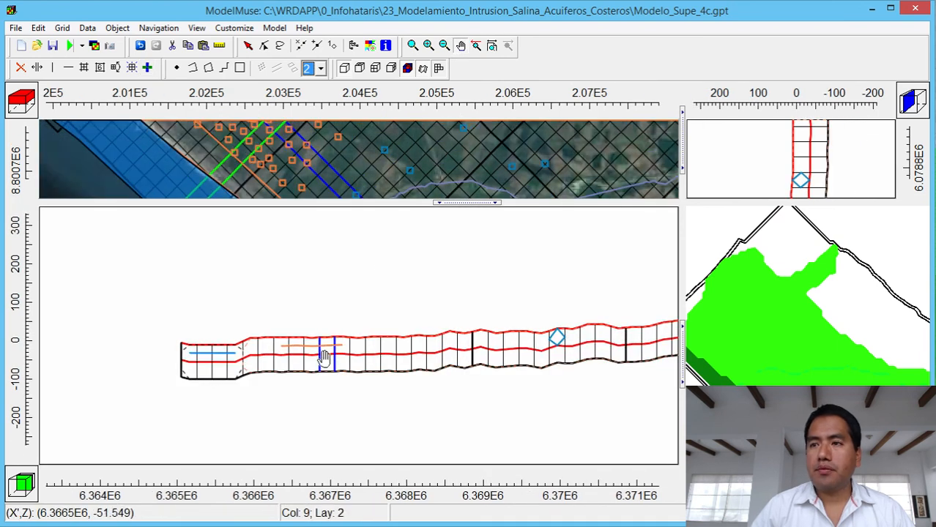
scroll(293, 358, "up", 2)
left_click_drag(303, 369, 275, 349)
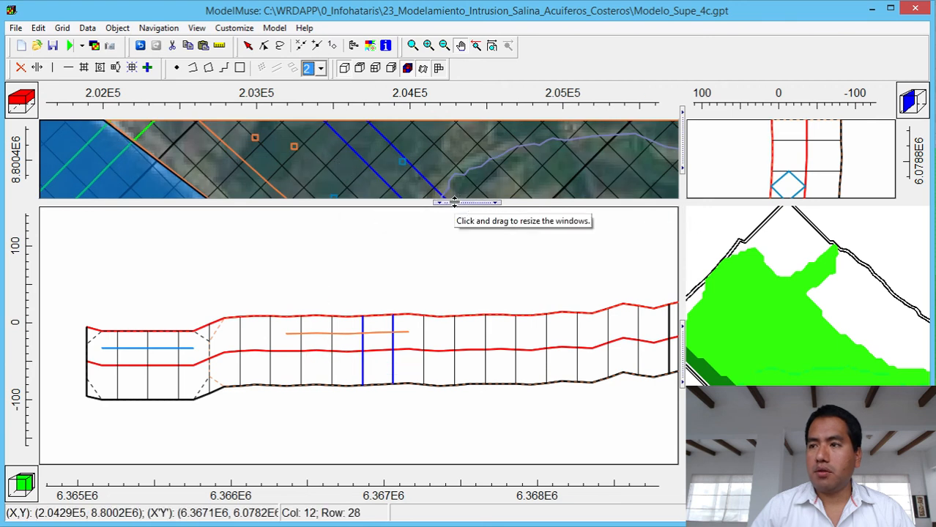
left_click_drag(456, 203, 455, 287)
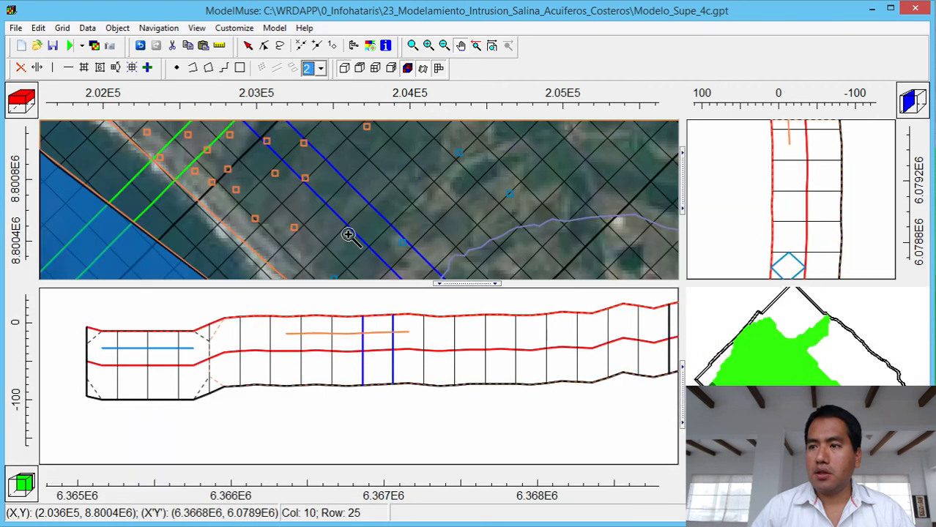
scroll(347, 234, "down", 2)
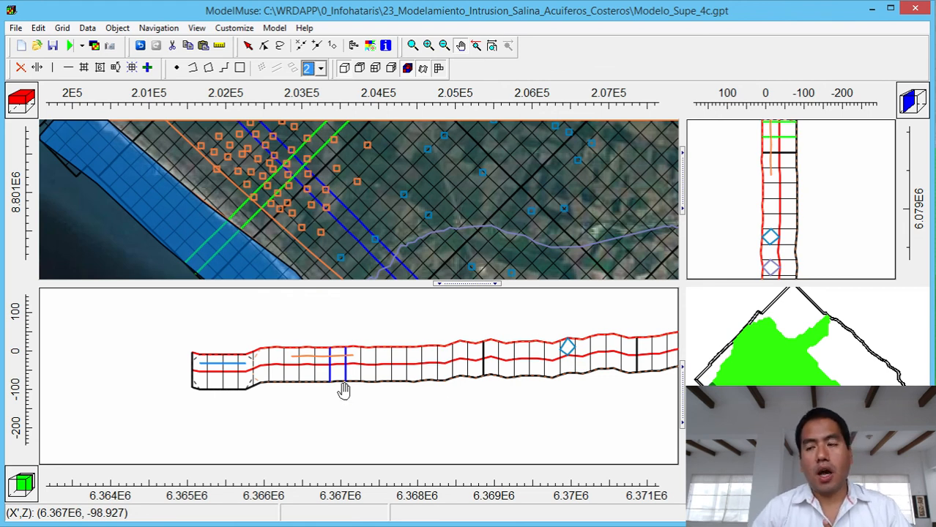
Add Water_Table_P1_S050 and Water_Table_P2_S120 to the data sets plotted on the cross sections.
left_click(370, 45)
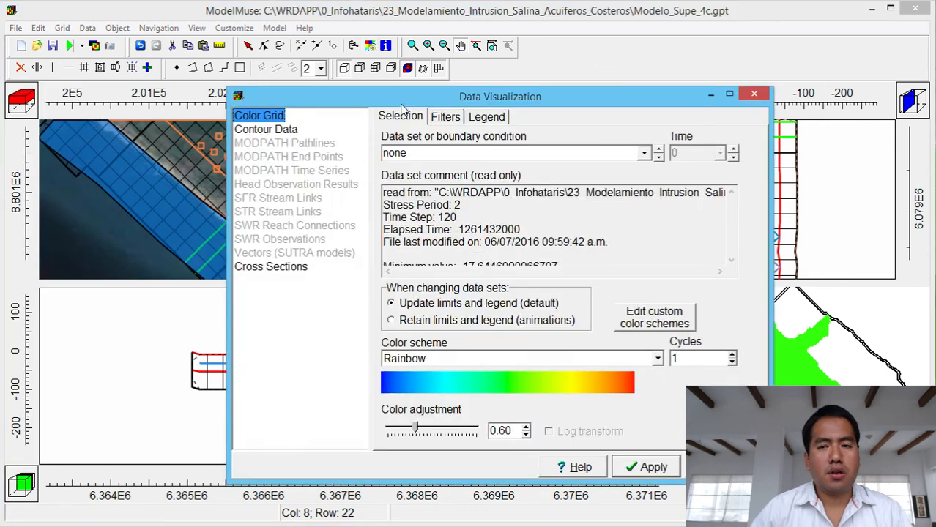
left_click(355, 234)
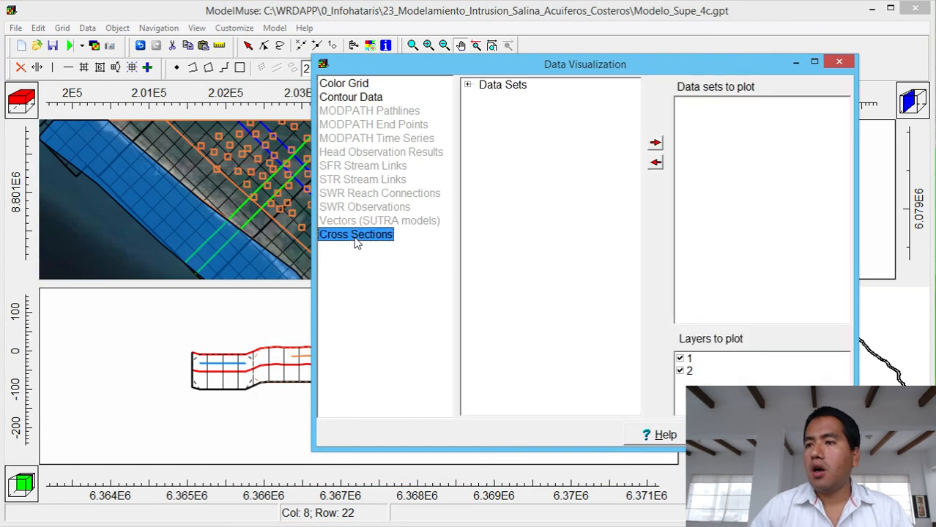
left_click(468, 84)
left_click(479, 97)
left_click(492, 122)
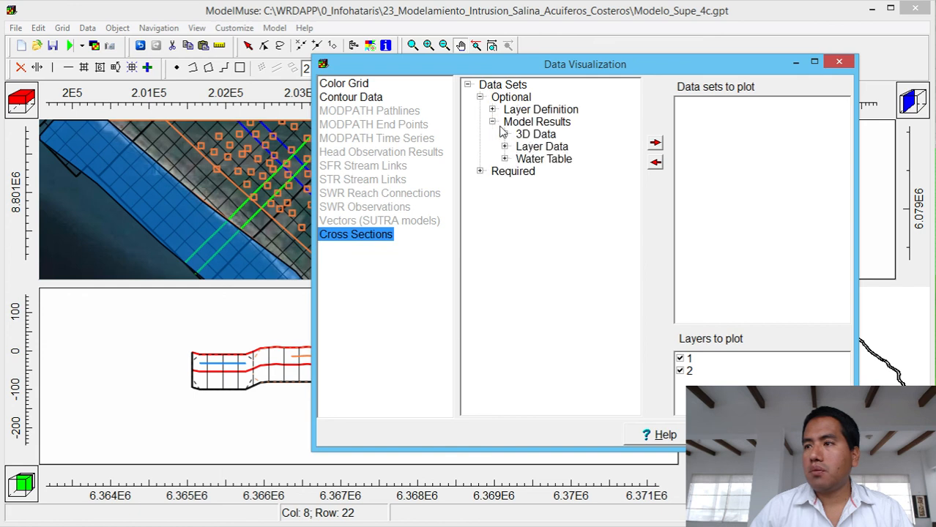
left_click(505, 159)
left_click(546, 172)
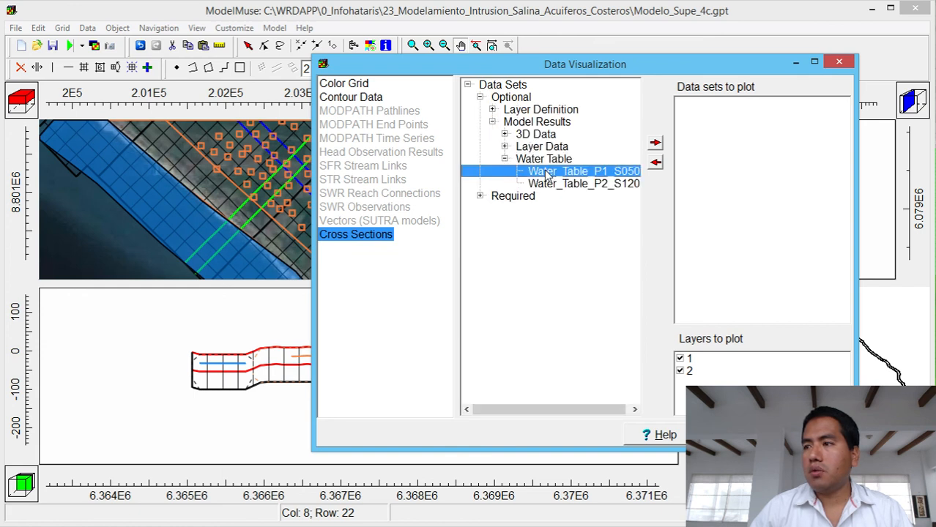
left_click(655, 144)
left_click(622, 184)
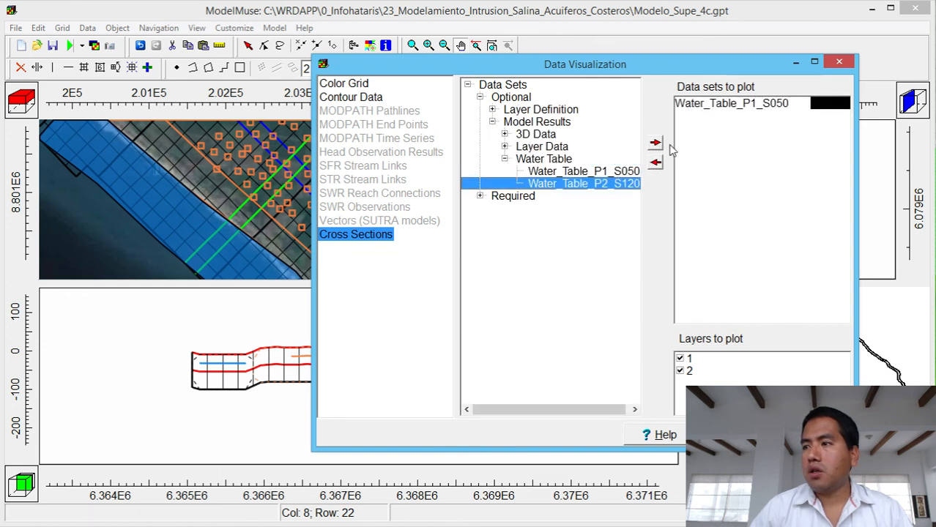
left_click(657, 145)
left_click(615, 172)
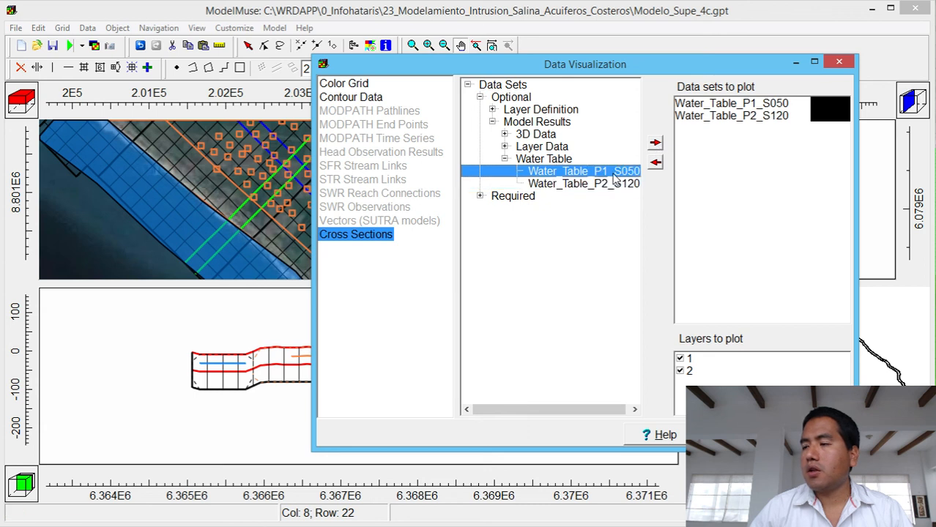
Color Water_Table_P1_S050 green and Water_Table_P2_S120 blue, apply the cross-section plot and close the Data Visualization dialog.
left_click(839, 106)
left_click(844, 103)
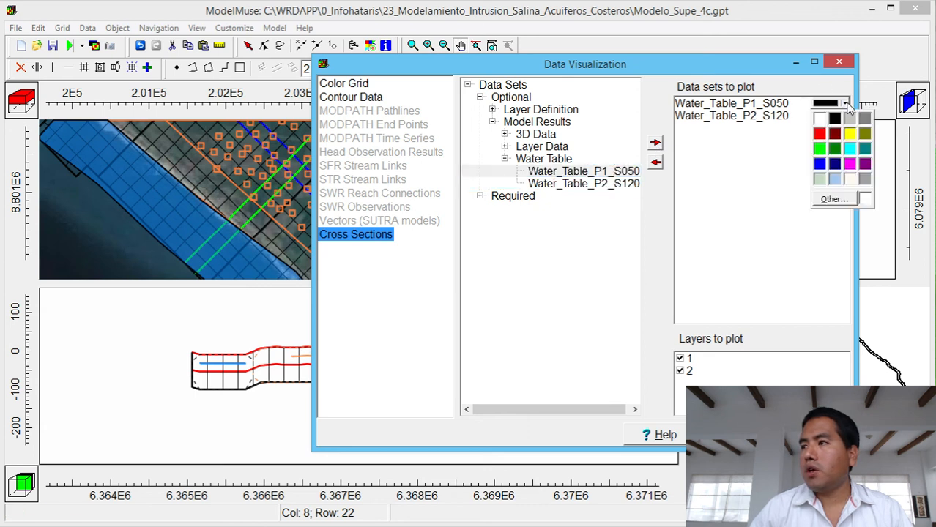
left_click(834, 150)
left_click(835, 116)
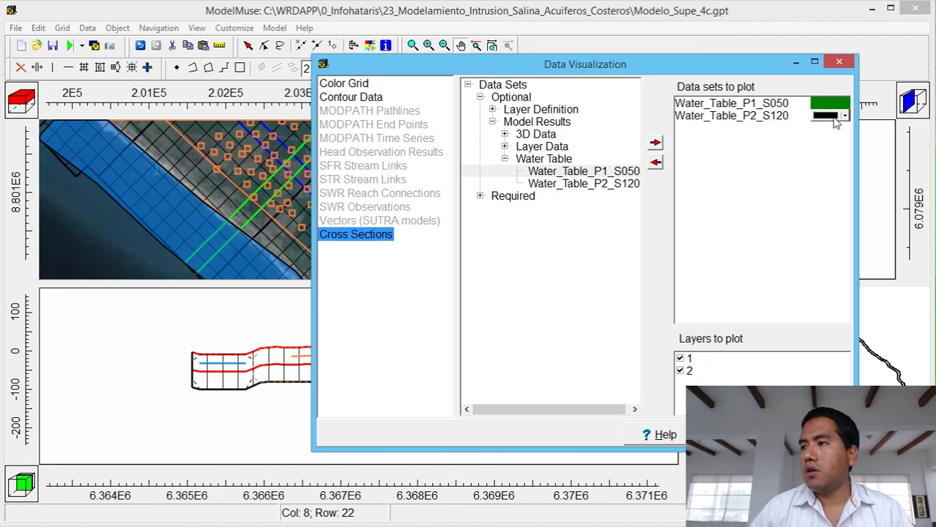
left_click(846, 117)
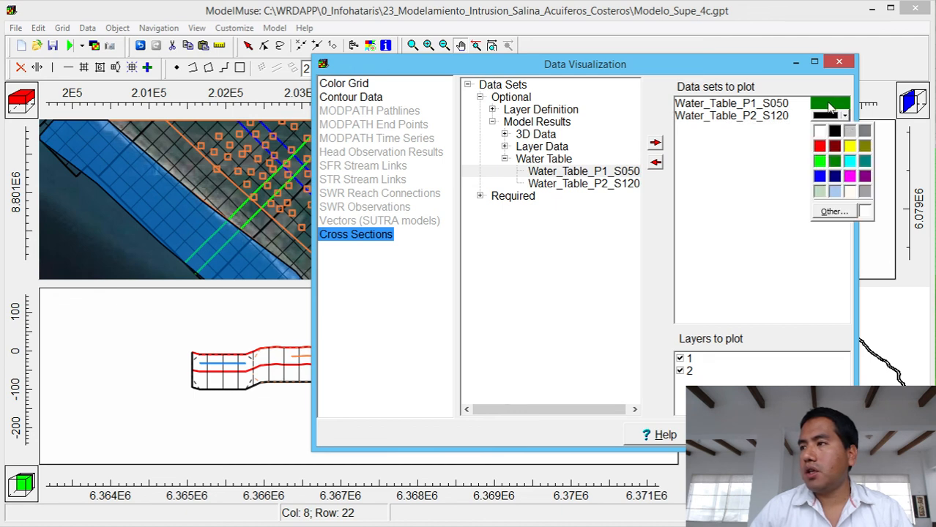
left_click(819, 176)
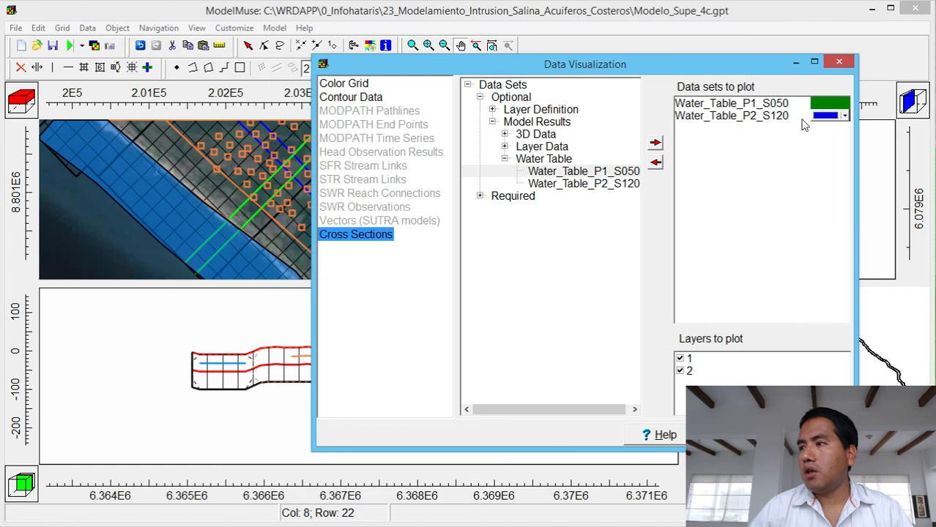
left_click(735, 435)
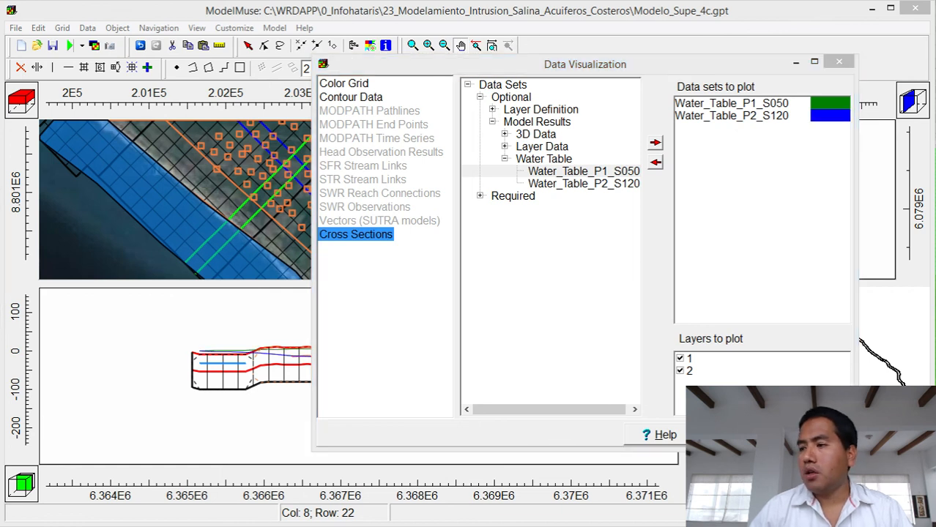
left_click(810, 435)
Examine the two plotted water tables around the well field in the front cross section with the Measure tool.
left_click_drag(474, 366, 391, 368)
scroll(401, 362, "down", 1)
scroll(410, 371, "up", 1)
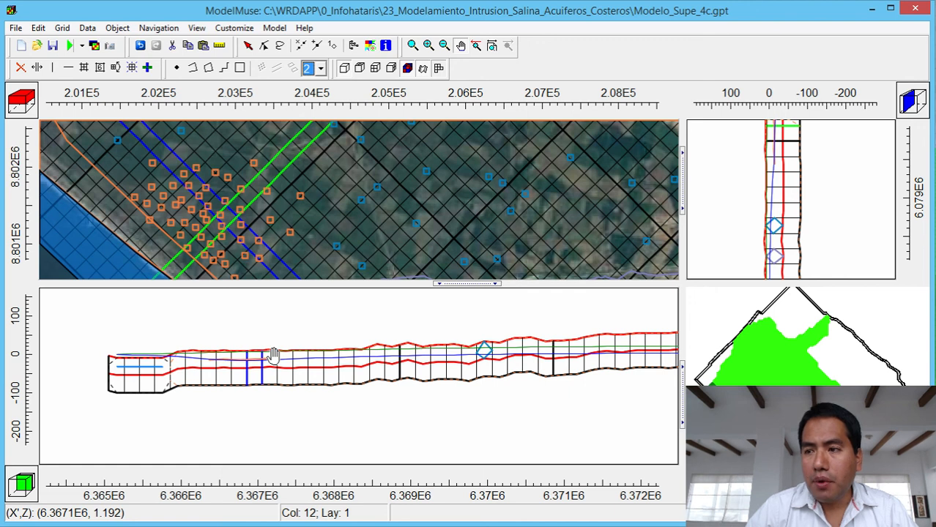
left_click(220, 46)
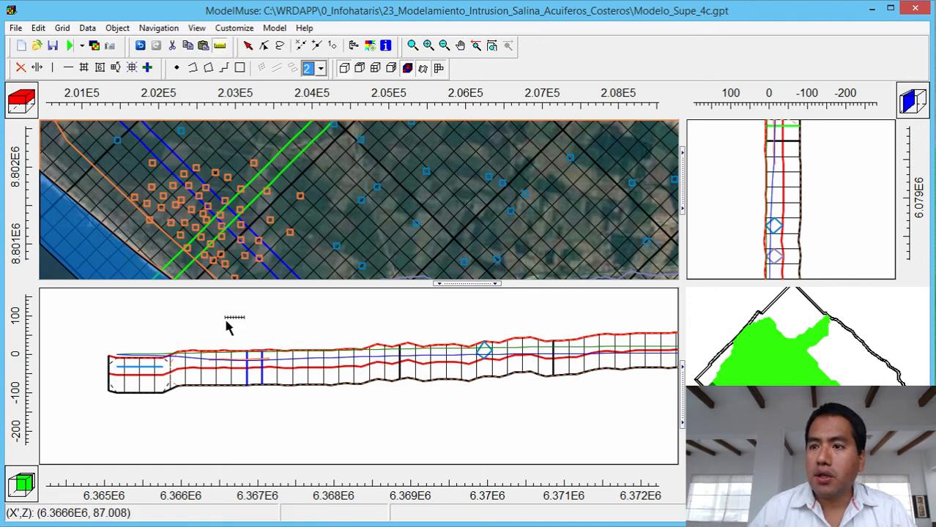
left_click(236, 366)
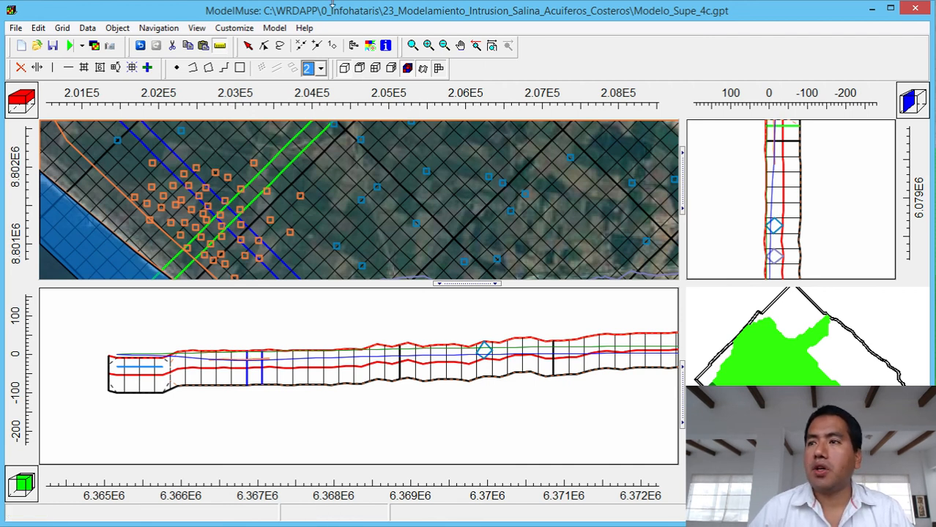
Add the 3D model results Zetasrf__1_P1_S050 and Zetasrf__1_P2_S120 to the data sets plotted on the cross sections.
left_click(370, 46)
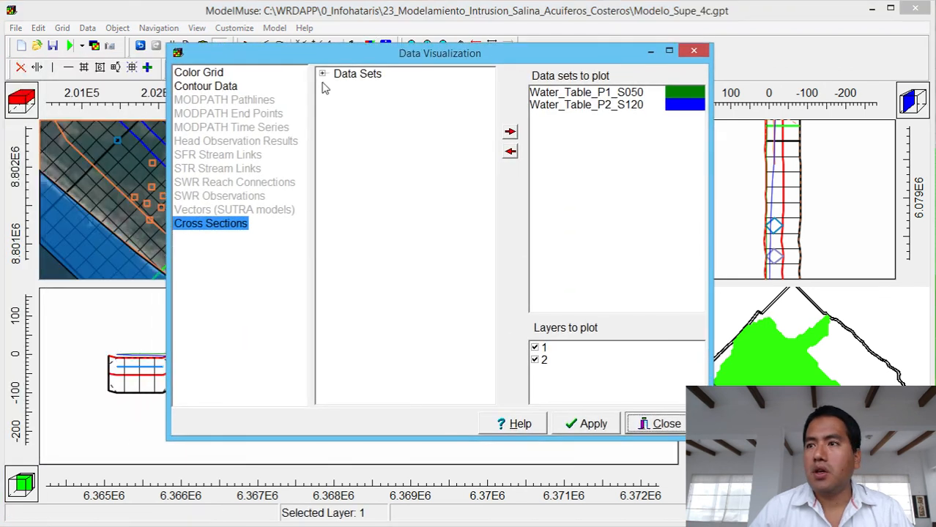
left_click(322, 74)
left_click(333, 85)
left_click(347, 98)
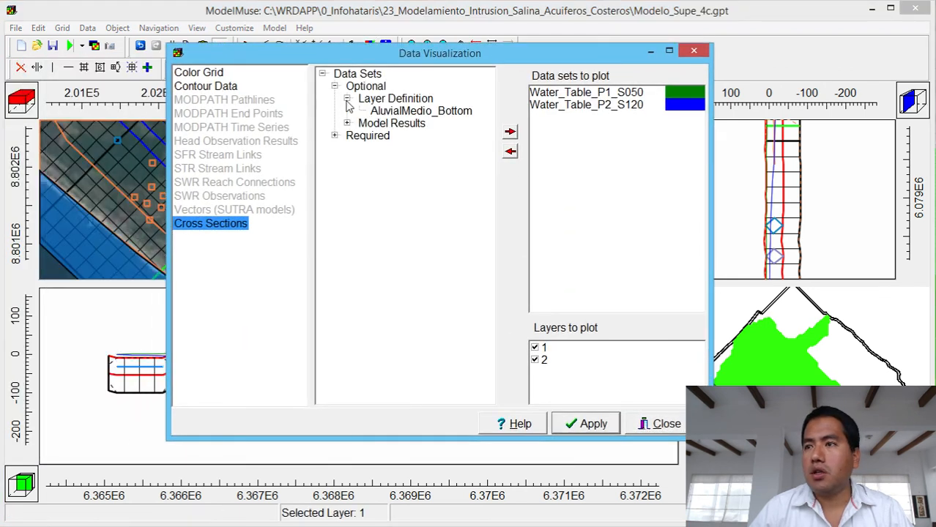
left_click(347, 98)
left_click(347, 111)
left_click(359, 123)
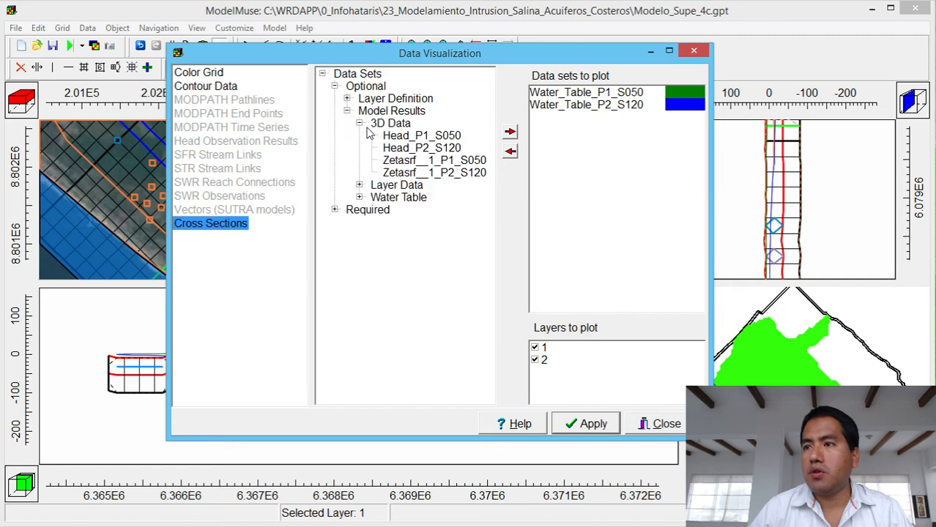
left_click(404, 163)
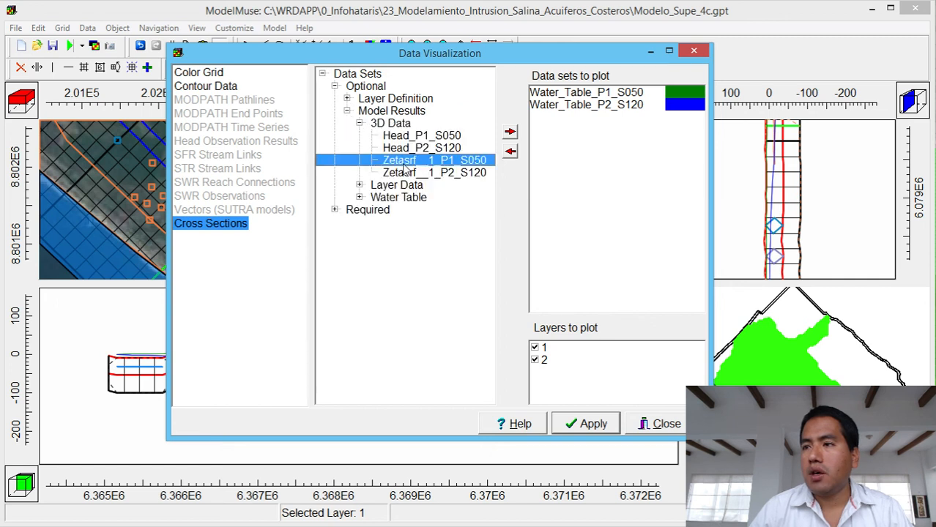
left_click(510, 132)
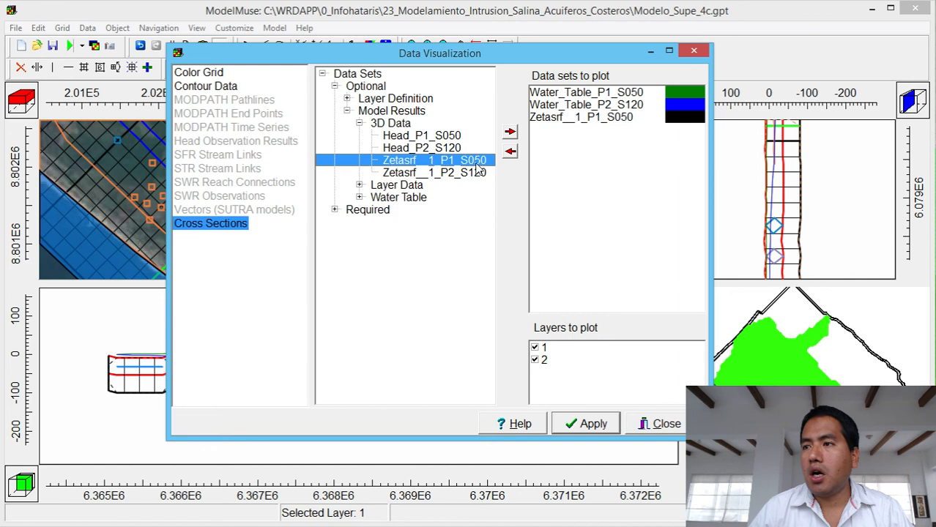
left_click(469, 177)
left_click(510, 131)
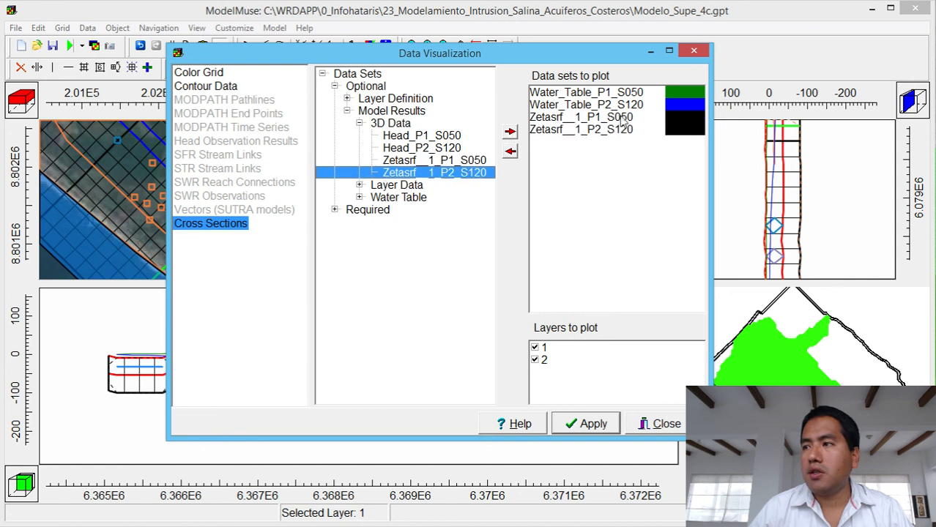
Color Zetasrf__1_P1_S050 green and Zetasrf__1_P2_S120 blue, apply the plot and return to the model views.
left_click(695, 120)
left_click(699, 117)
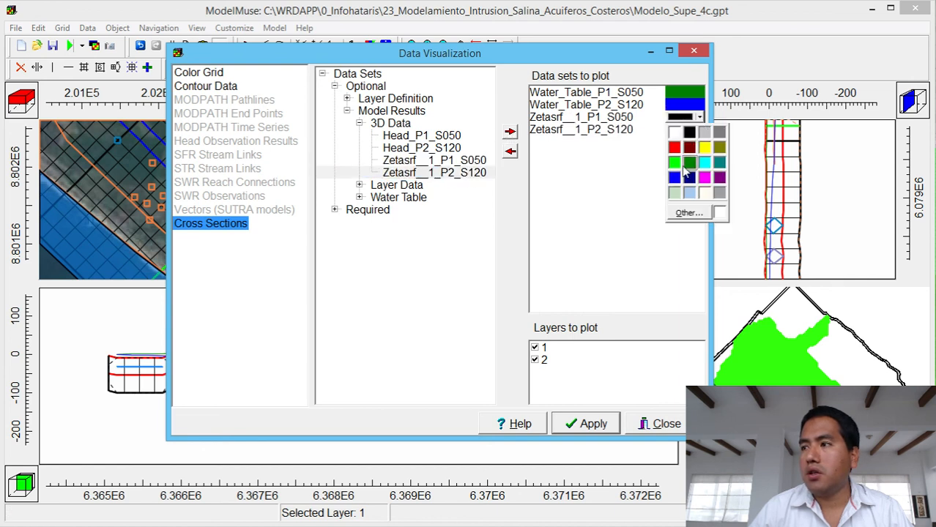
left_click(678, 173)
left_click(688, 130)
left_click(699, 130)
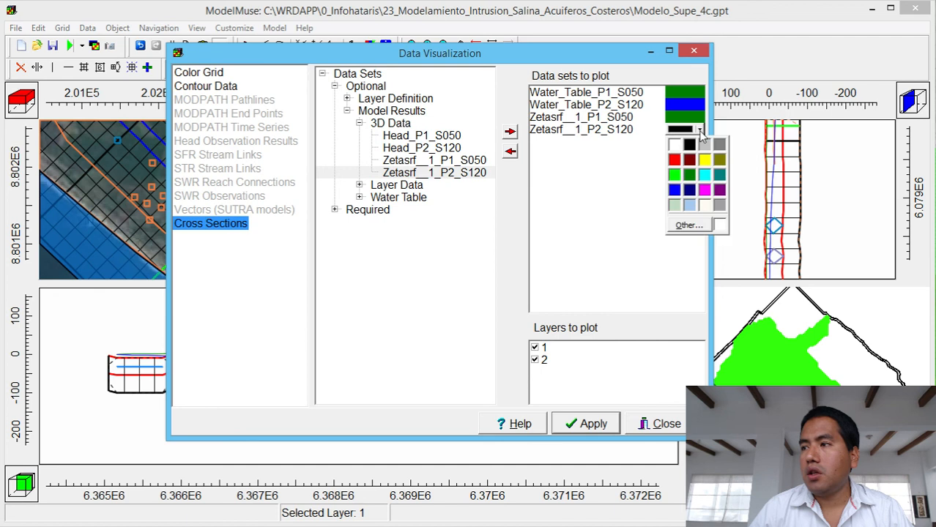
left_click(673, 190)
left_click(577, 428)
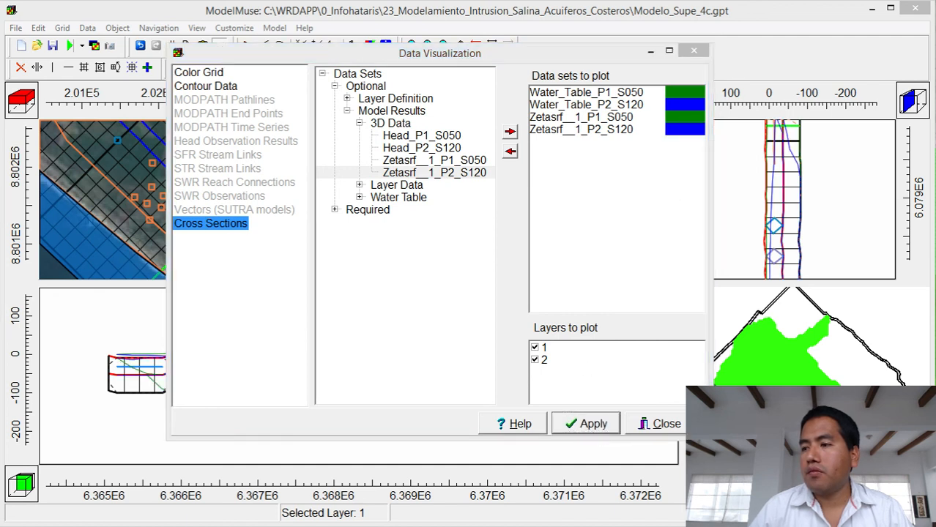
left_click(664, 424)
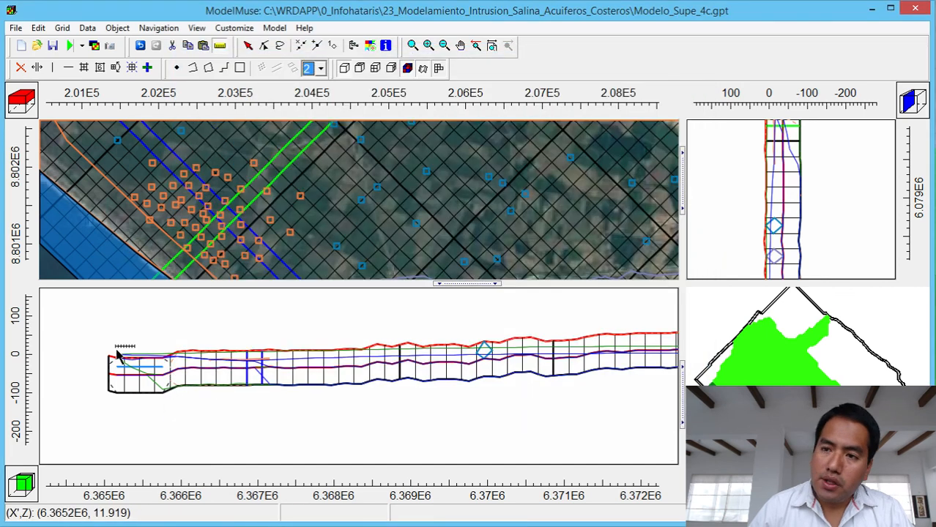
Recolor Zetasrf__1_P2_S120 magenta in the cross-section plot, apply the change and close the dialog.
left_click(248, 45)
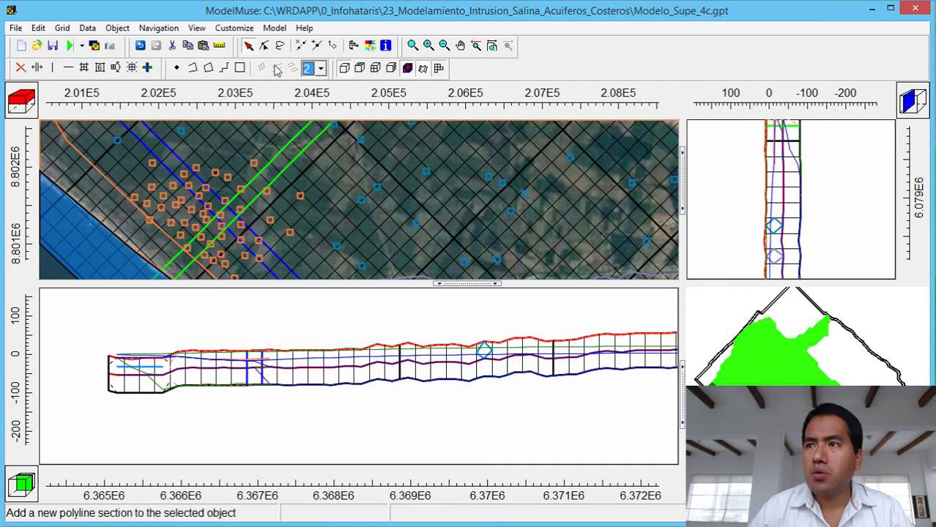
left_click(370, 45)
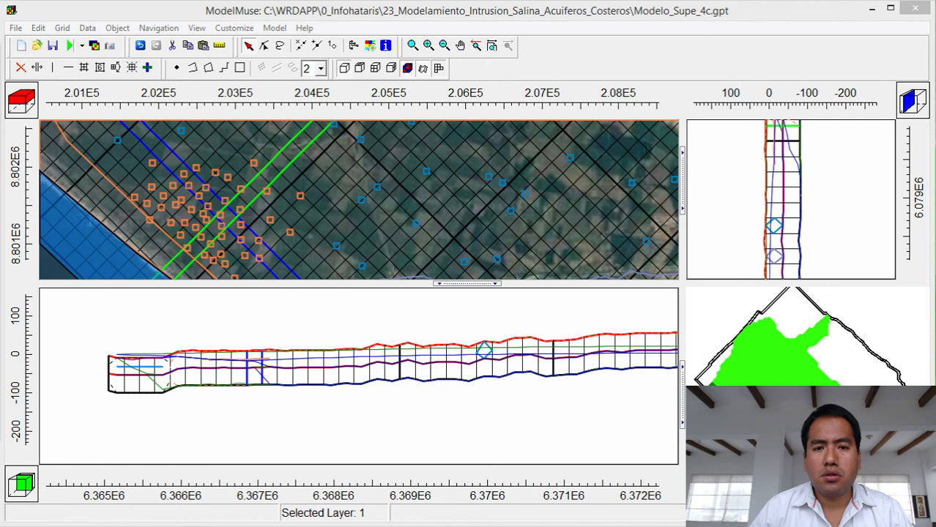
left_click(558, 114)
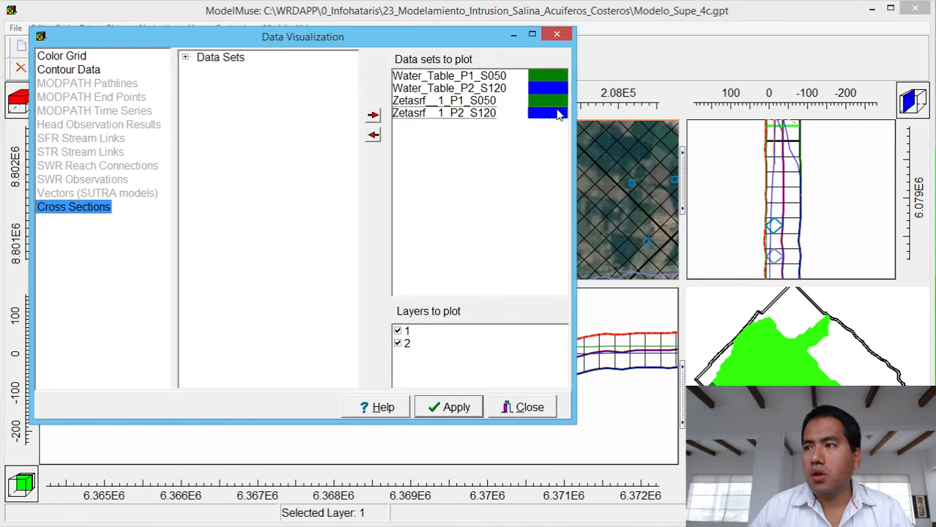
left_click(563, 114)
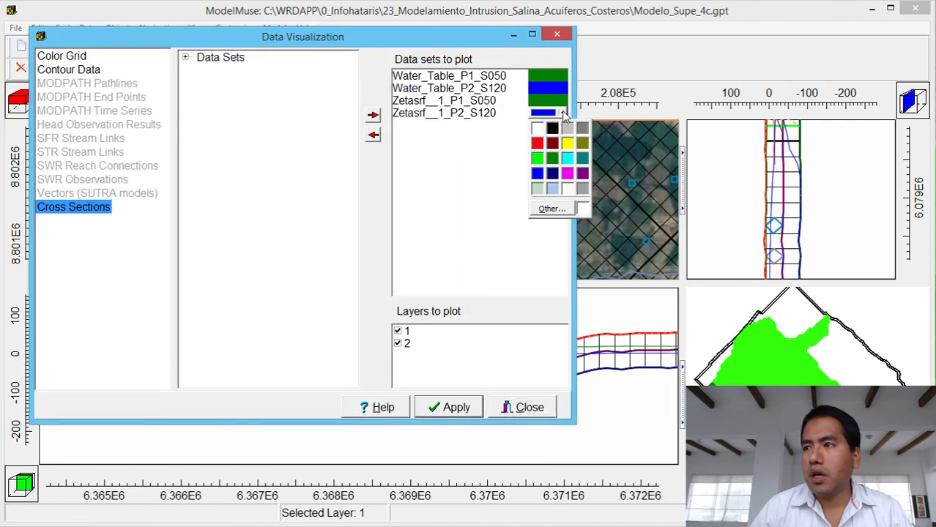
left_click(568, 176)
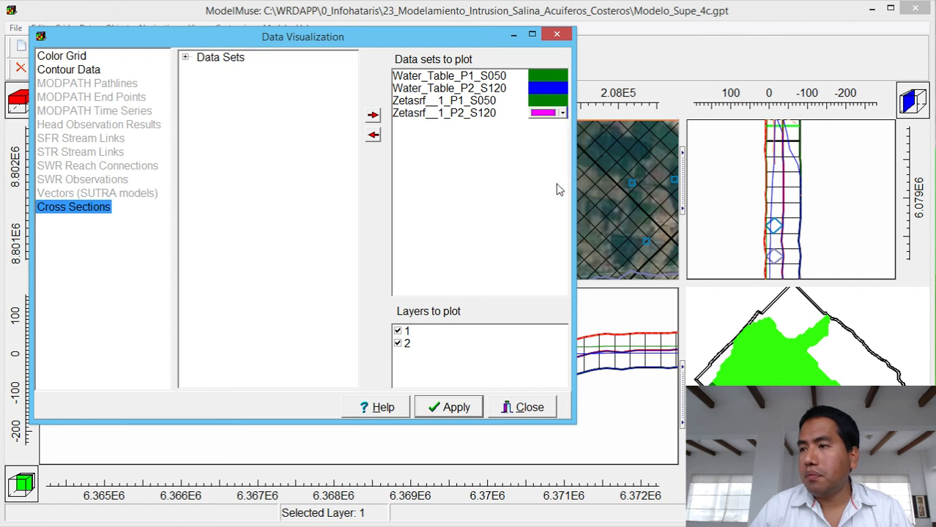
left_click(460, 407)
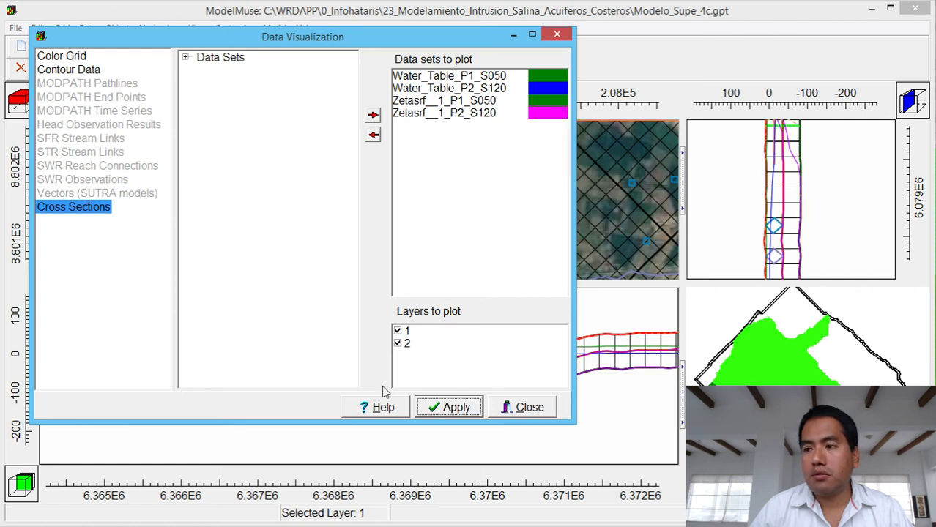
left_click(523, 409)
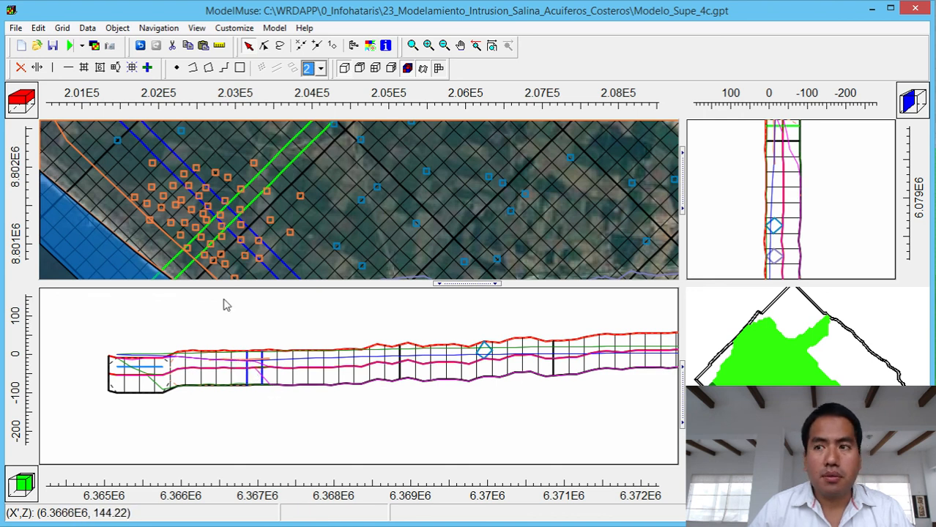
Step the front cross section through rows 20 and 21 and back to row 19 to compare the saltwater interfaces.
left_click(19, 489)
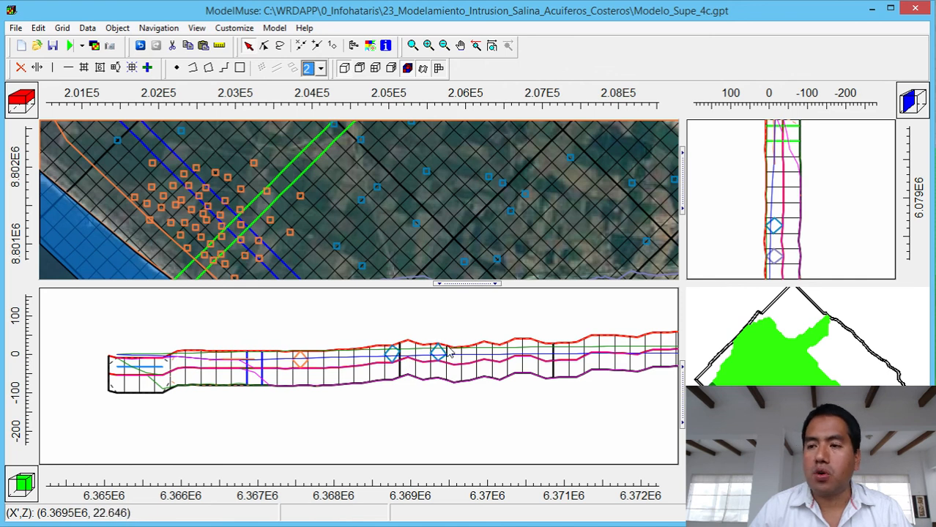
left_click(11, 492)
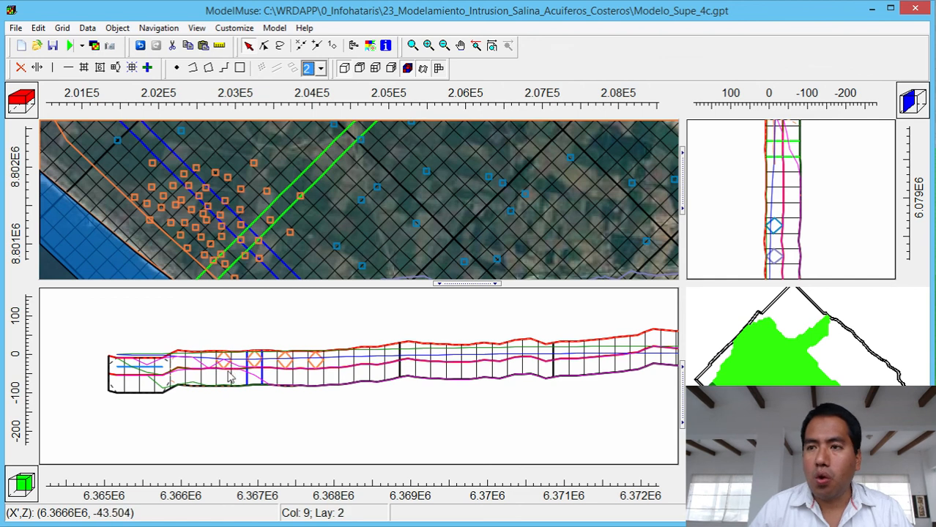
left_click(32, 477)
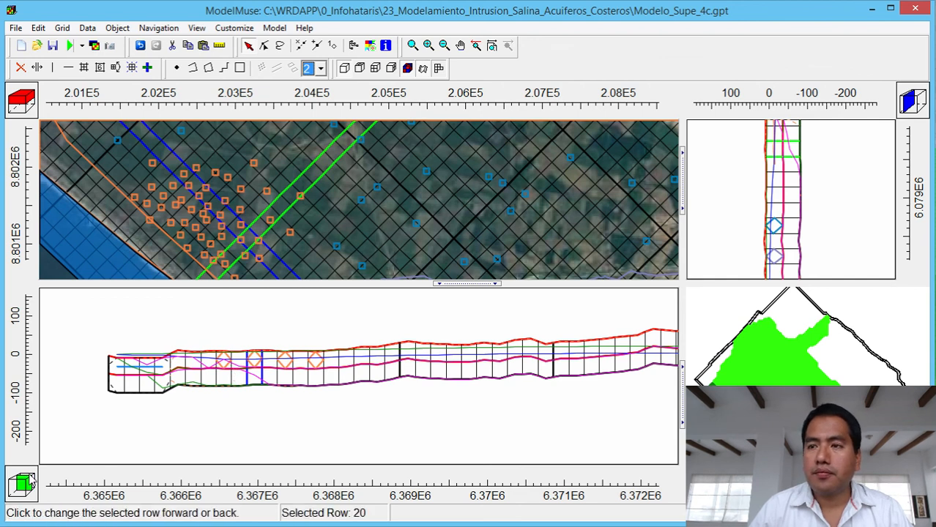
left_click(32, 478)
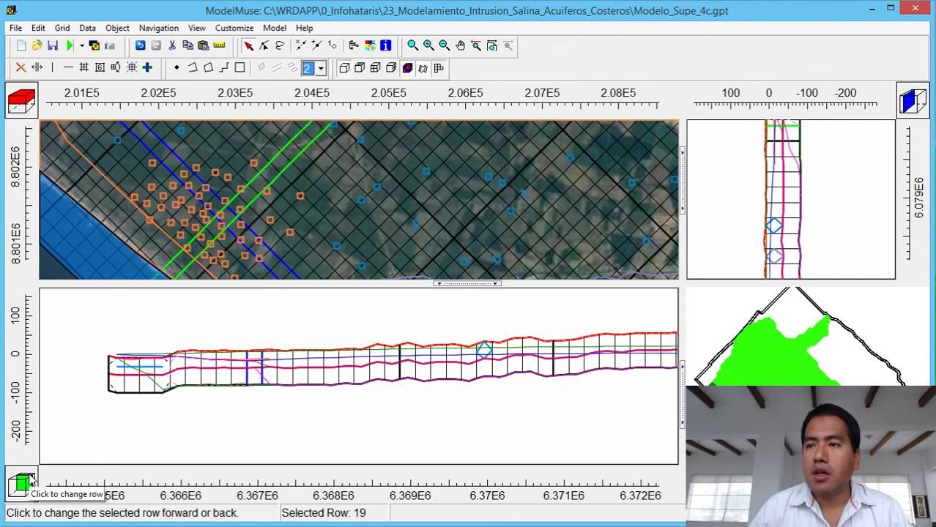
Move the front cross section from row 19 to row 17 to compare the saltwater interfaces there.
left_click(32, 477)
left_click(31, 478)
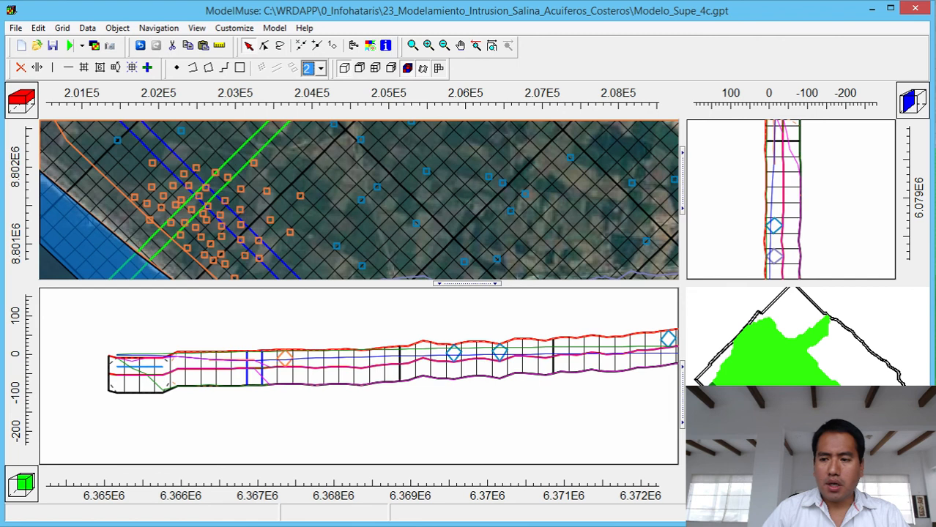
Switch to Notepad++, dismiss the plugin updates and show the contact e-mail note in new 5.
key("alt+Tab")
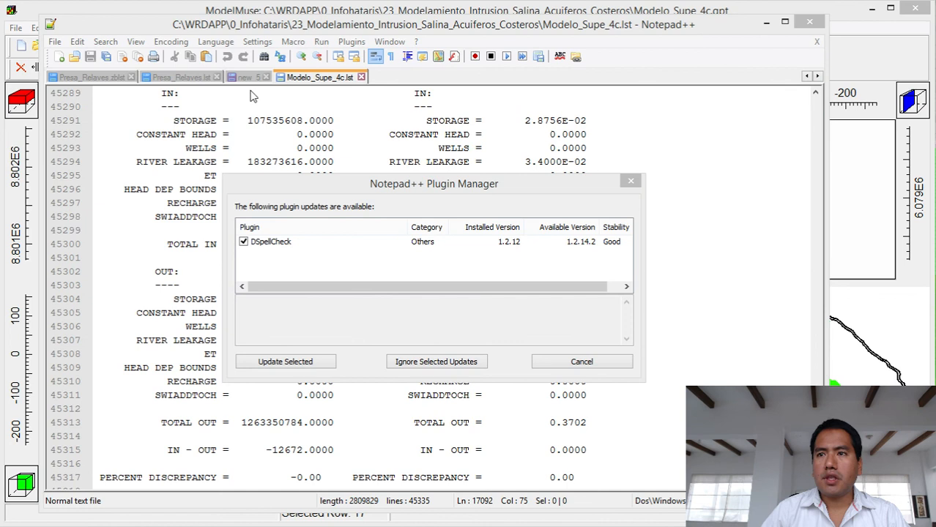
left_click(629, 184)
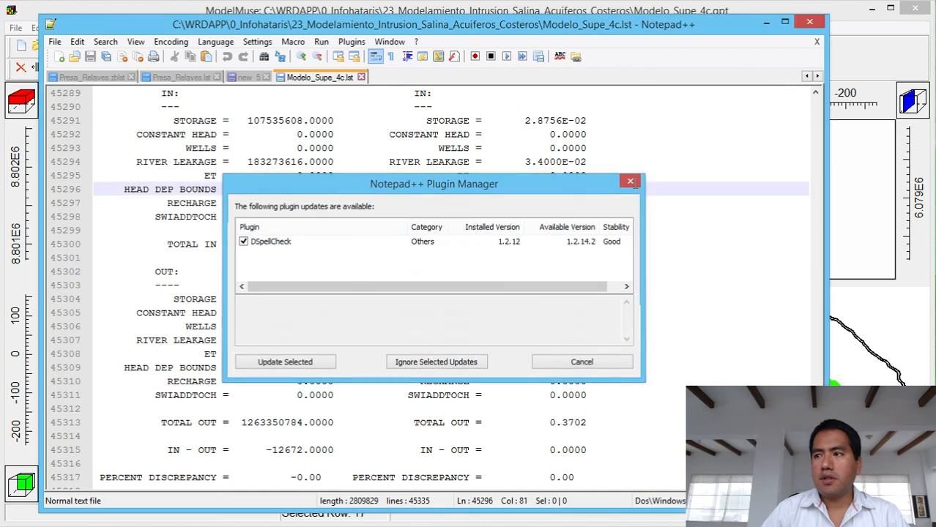
left_click(244, 77)
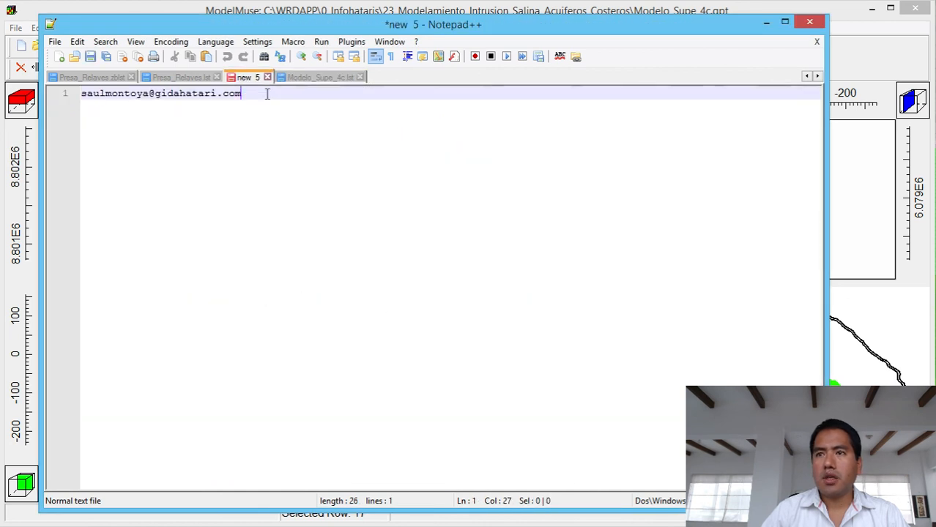
Enlarge the contact e-mail text for reading, and minimize Notepad++ to return to the ModelMuse views.
scroll(311, 180, "up", 1)
scroll(311, 180, "up", 3)
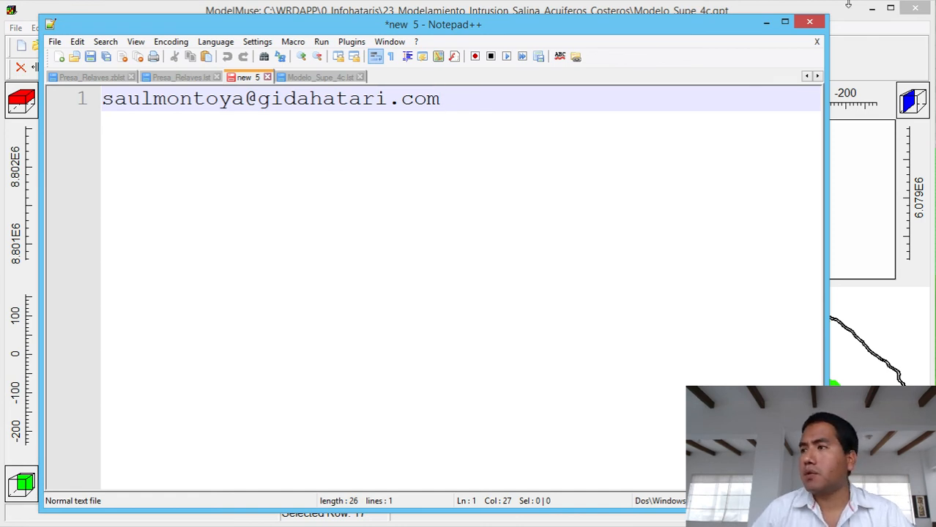
left_click(768, 27)
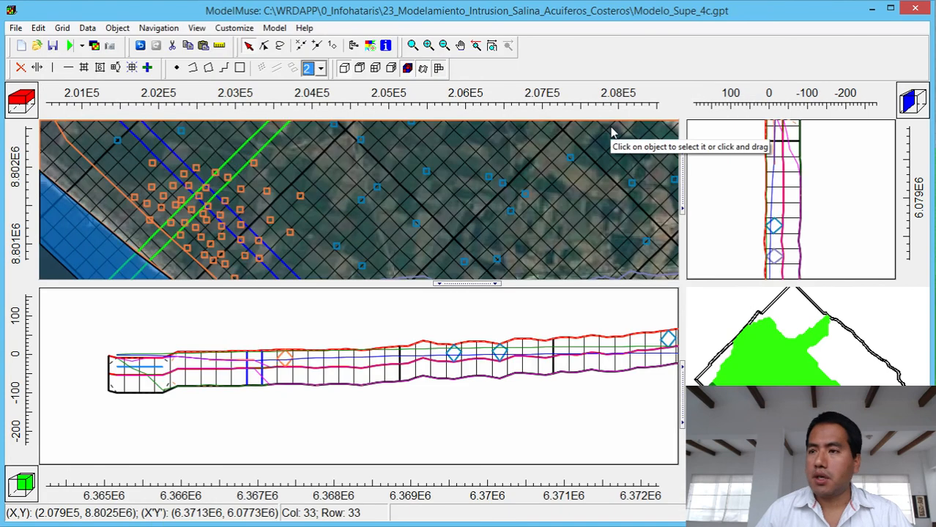